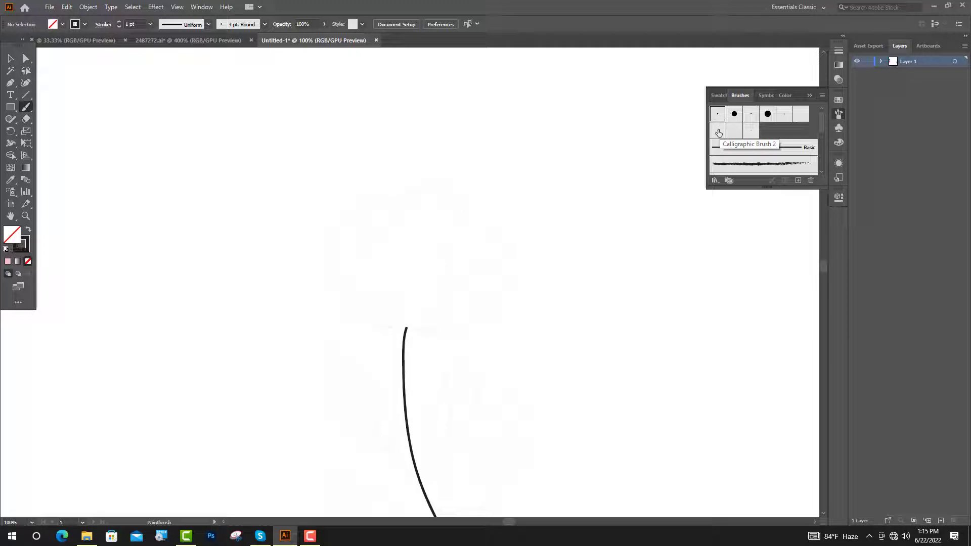
Step: Choose Calligraphic Brush 2 and paint the outer left petal's outline from the stem's upper end around to its pointed tip
click(719, 132)
mouse_move(406, 328)
mouse_down()
mouse_move(338, 306)
mouse_move(326, 284)
mouse_move(330, 240)
mouse_move(385, 184)
mouse_up()
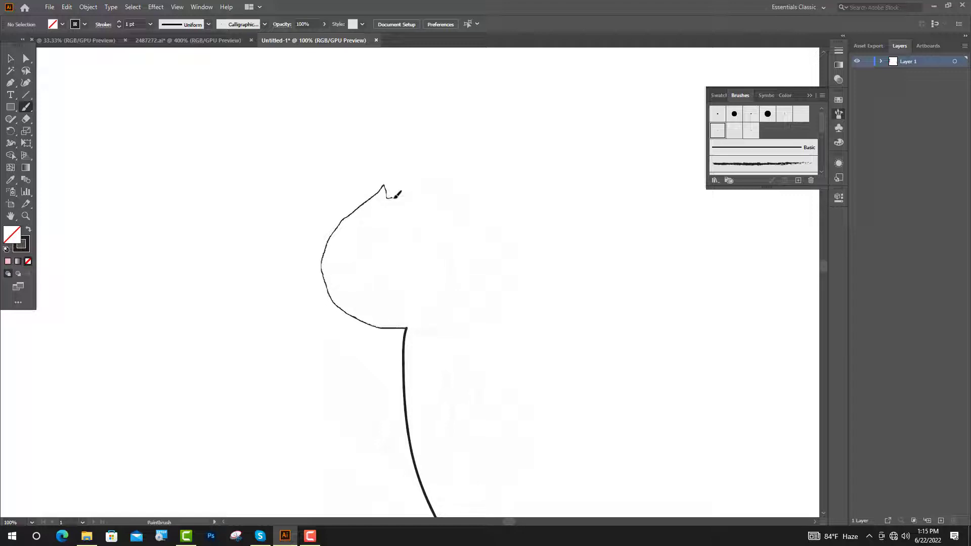
drag(398, 195, 400, 194)
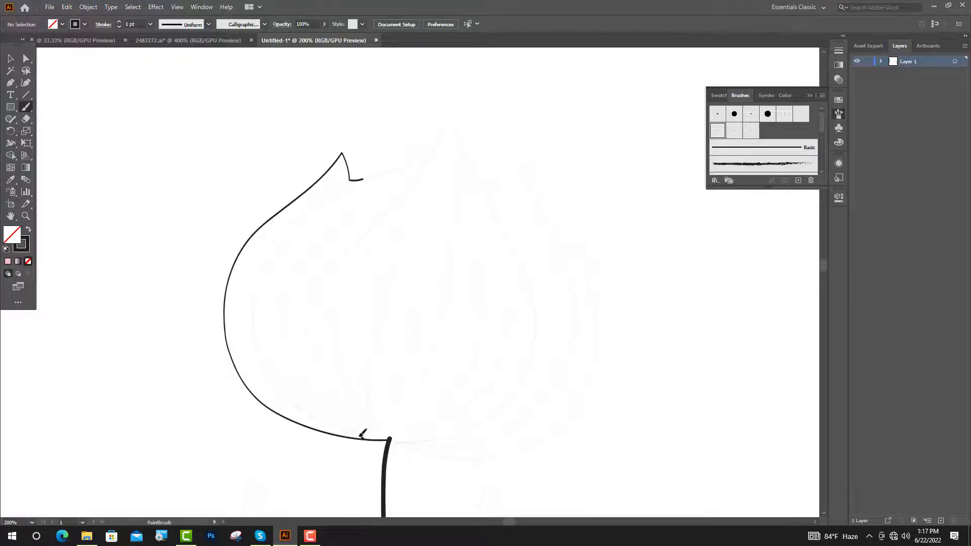
Step: Paint the inner edge of the left petal from the flower base up past the outer tip, plus a short vein line inside it
drag(342, 427, 271, 373)
mouse_move(255, 341)
mouse_down()
mouse_move(251, 309)
mouse_move(304, 222)
mouse_up()
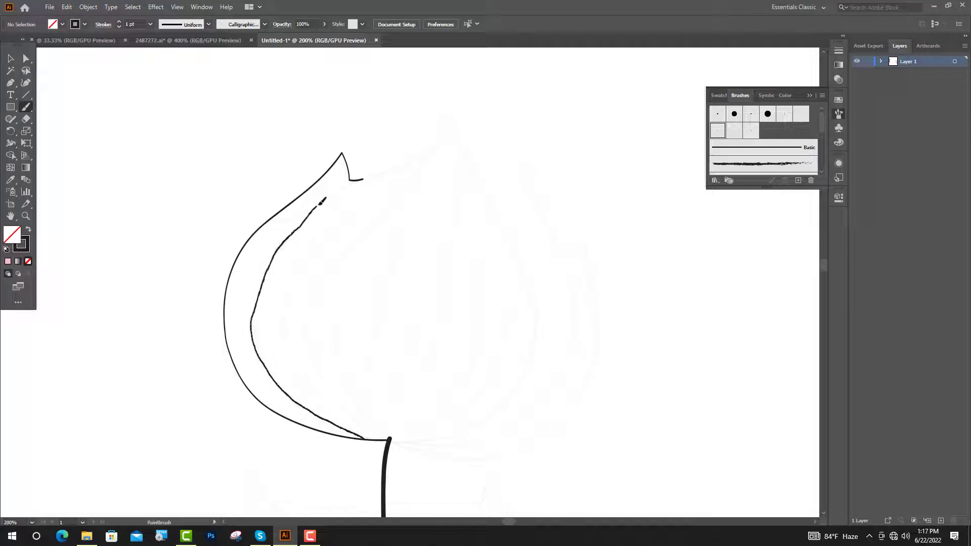
drag(338, 188, 440, 146)
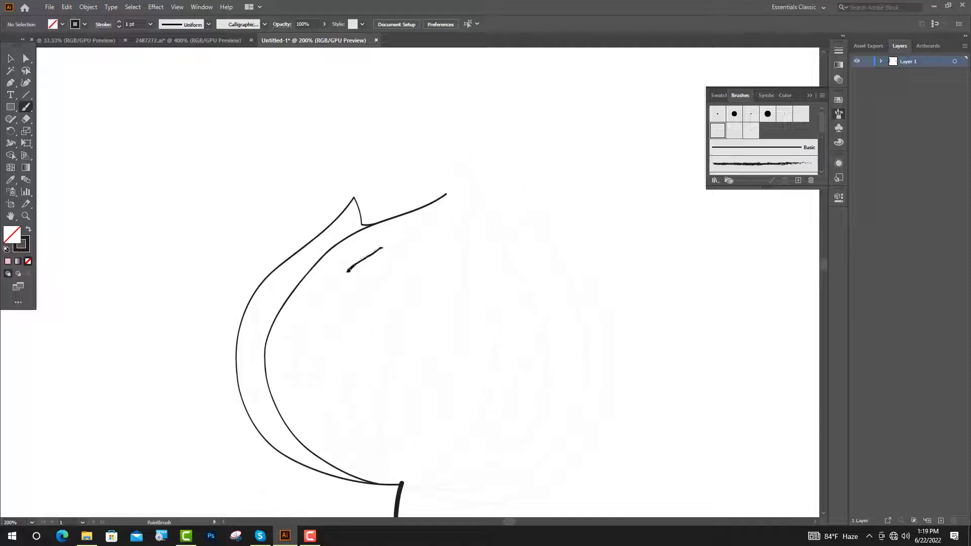
mouse_move(348, 271)
mouse_down()
mouse_move(298, 345)
mouse_move(300, 393)
mouse_move(279, 327)
mouse_move(301, 355)
mouse_move(402, 428)
mouse_move(393, 452)
mouse_move(340, 380)
mouse_move(333, 350)
mouse_move(383, 268)
mouse_up()
key(ctrl+plus)
key(ctrl+minus)
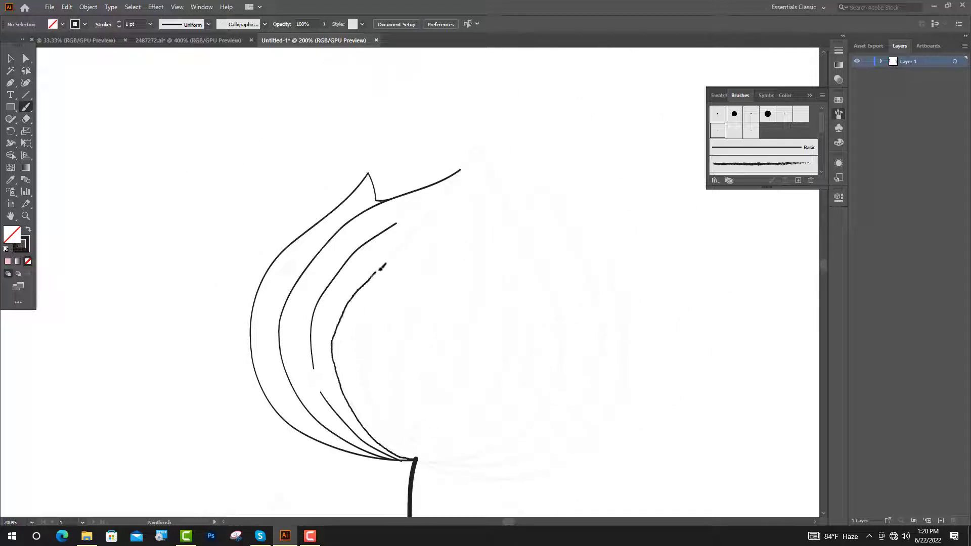
Step: Paint the large central petal's outline up to its peak and back down around its right side to the stem
drag(420, 225, 479, 143)
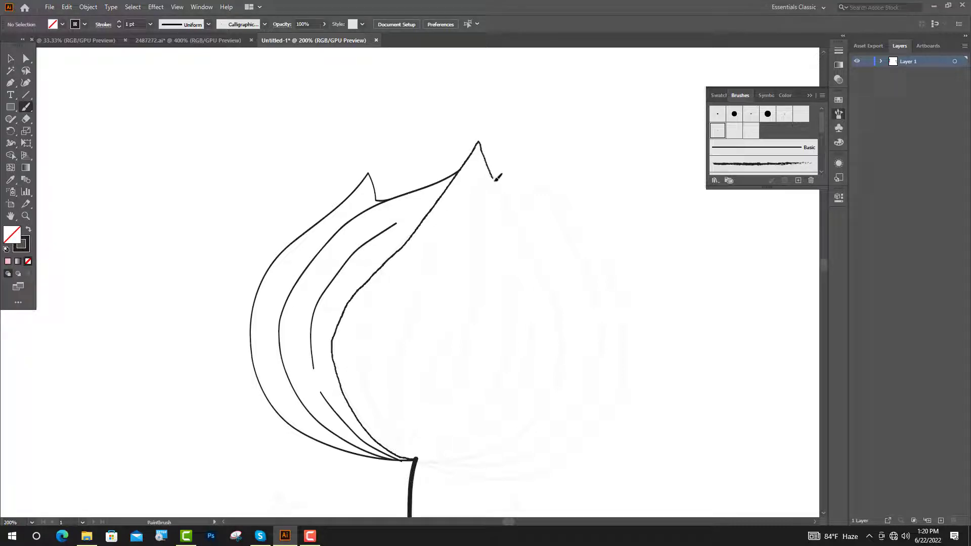
mouse_move(504, 189)
mouse_down()
mouse_move(554, 297)
mouse_move(561, 365)
mouse_up()
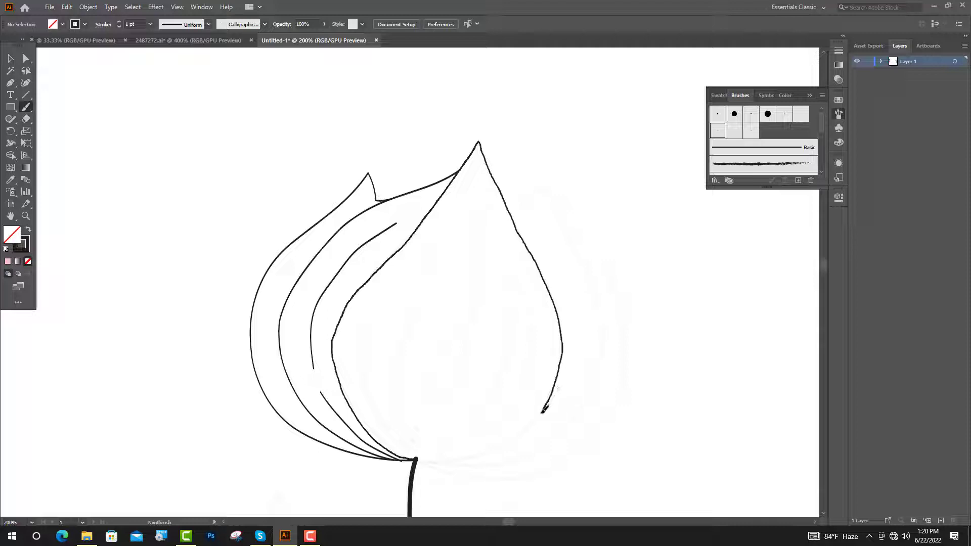
drag(543, 411, 455, 459)
Step: Paint the long curved vein lines inside the central petal, following the faint reference sketch from its left side to its right side
scroll(438, 465, up, 1)
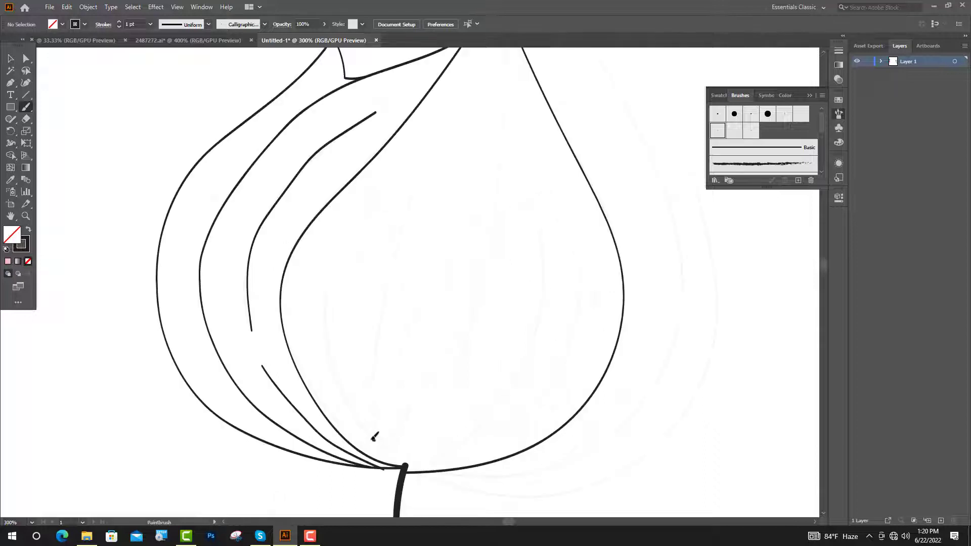
mouse_move(358, 424)
mouse_down()
mouse_move(325, 310)
mouse_move(327, 254)
mouse_up()
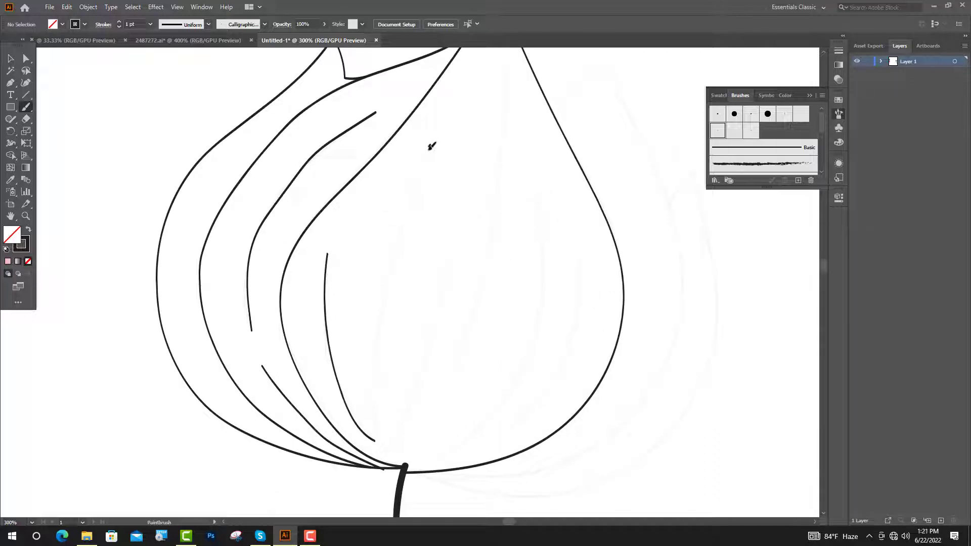
mouse_move(431, 146)
mouse_down()
mouse_move(380, 319)
mouse_move(392, 451)
mouse_up()
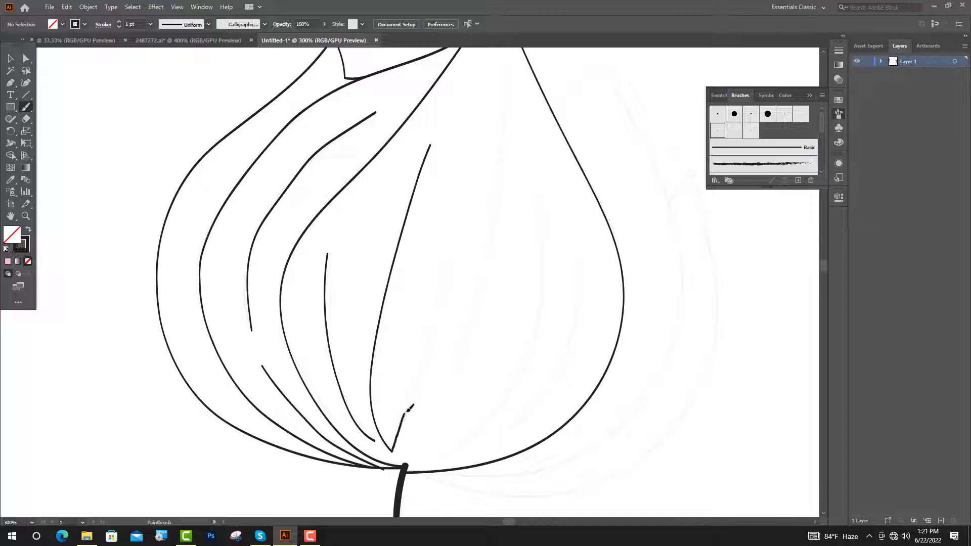
drag(407, 411, 456, 246)
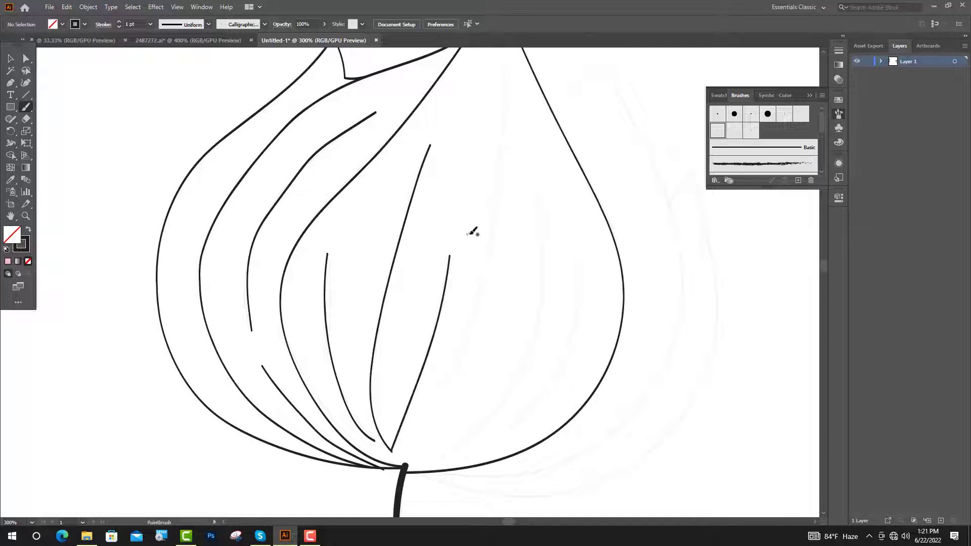
scroll(486, 202, up, 3)
drag(507, 128, 458, 460)
key(ctrl+=)
scroll(566, 86, down, 6)
mouse_move(563, 77)
mouse_down()
mouse_move(572, 163)
mouse_move(466, 421)
mouse_move(426, 445)
mouse_up()
scroll(506, 381, up, 1)
mouse_move(527, 415)
mouse_down()
mouse_move(558, 391)
mouse_move(625, 243)
mouse_move(632, 189)
mouse_up()
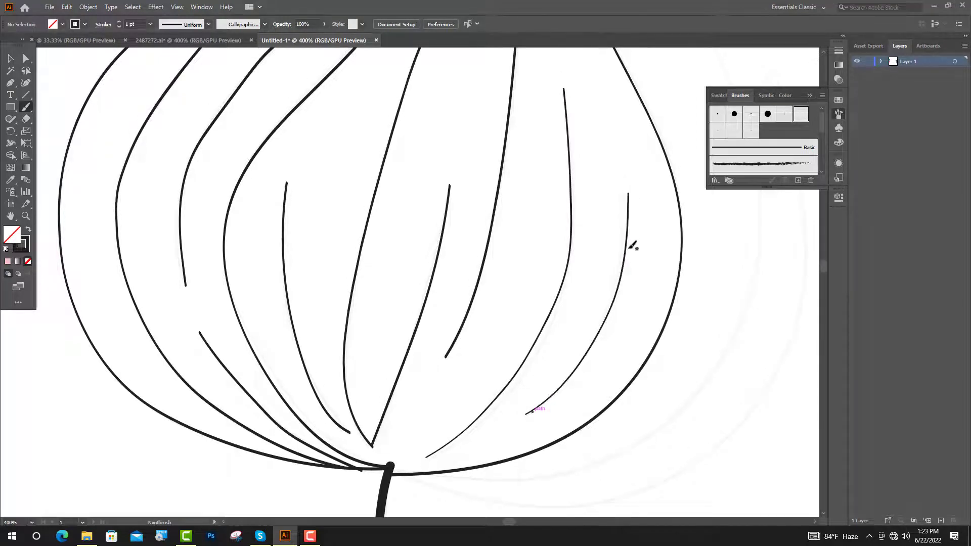
Step: Paint the petal behind the central one, curving from the flower base up the right side to its tip and back to the central petal
scroll(592, 405, down, 2)
mouse_move(549, 439)
mouse_down()
mouse_move(613, 424)
mouse_move(643, 405)
mouse_move(665, 231)
mouse_up()
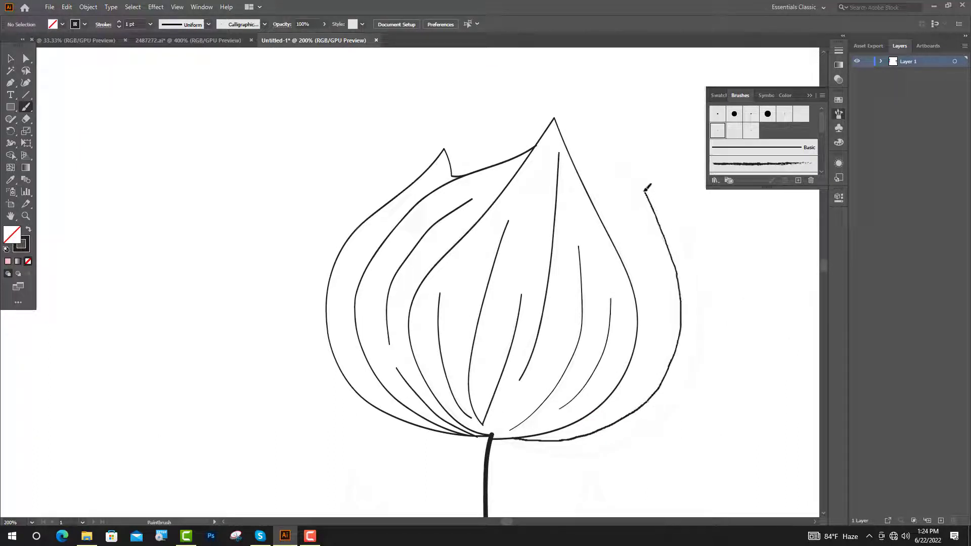
drag(630, 168, 592, 192)
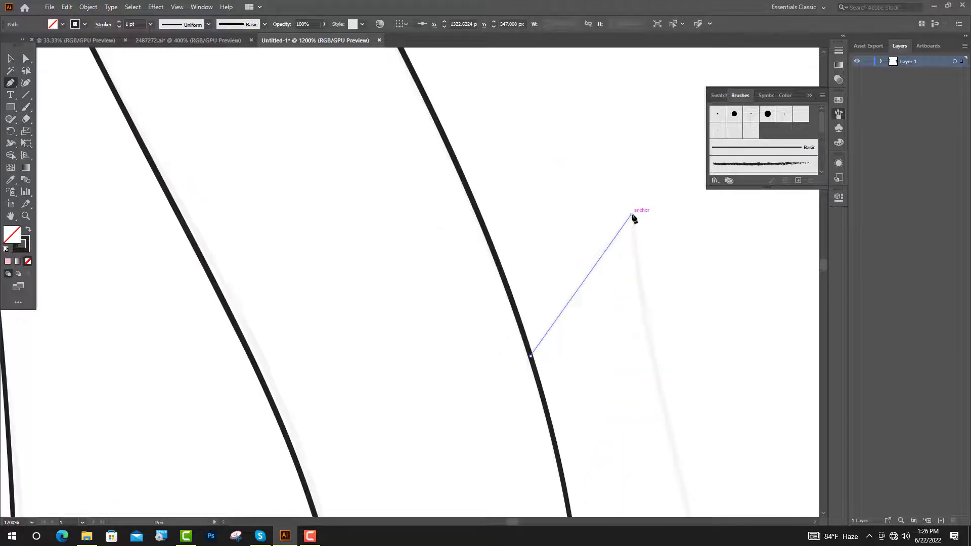
Step: Draw the outermost right petal with the Pen tool, from its tip beside the neighbouring petal down to the flower base, and deselect it
click(633, 215)
scroll(661, 314, down, 5)
scroll(658, 339, up, 4)
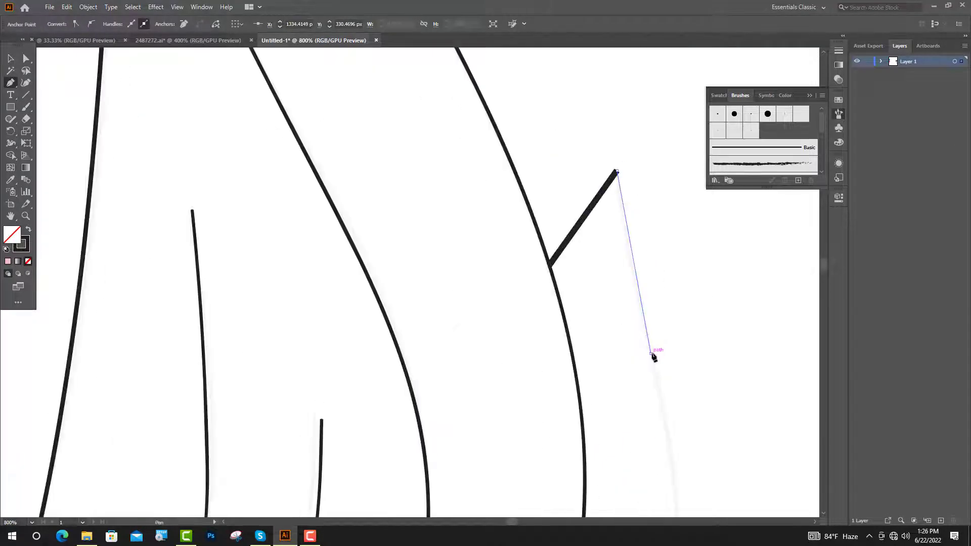
drag(651, 355, 663, 384)
scroll(666, 412, down, 4)
drag(656, 436, 640, 481)
scroll(640, 480, down, 3)
drag(458, 350, 334, 308)
click(11, 61)
click(101, 168)
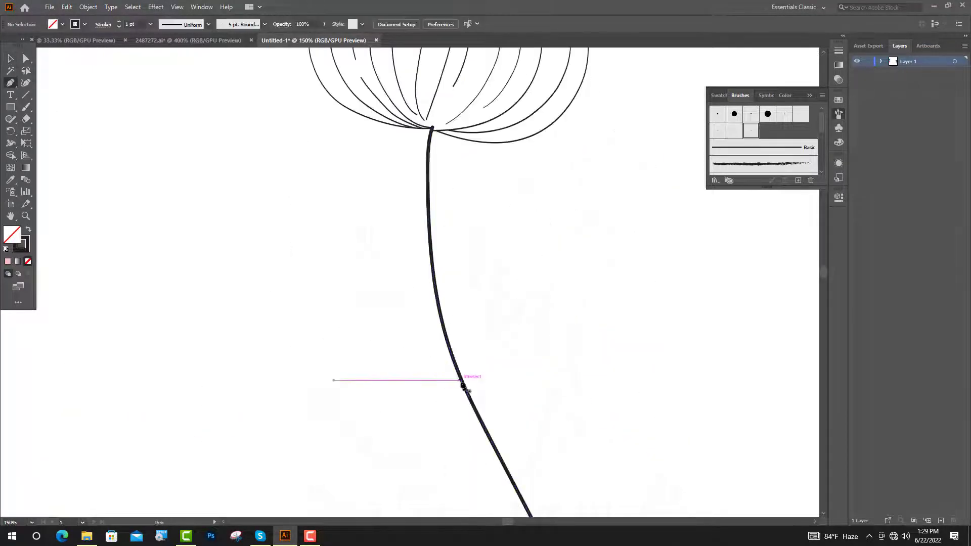
Step: Draw the upper left leaf's stalk and midrib with the Pen tool, from the main stem up to near the leaf tip
click(464, 387)
scroll(416, 315, up, 3)
click(376, 268)
scroll(375, 265, up, 1)
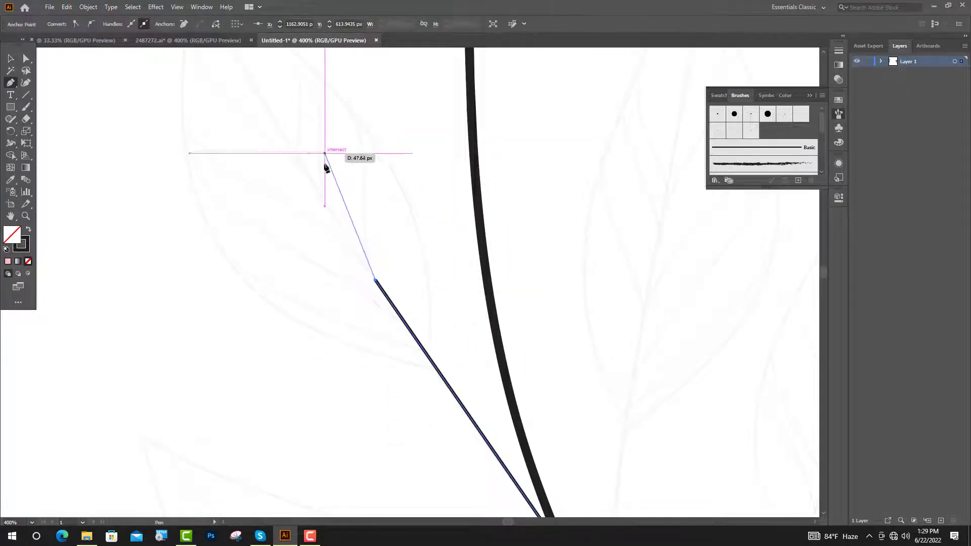
scroll(283, 185, up, 2)
click(208, 132)
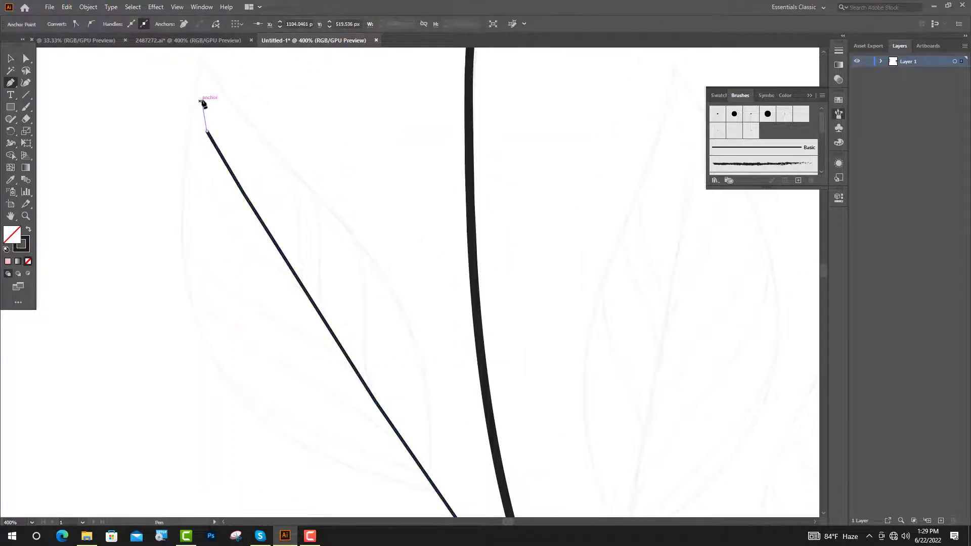
drag(201, 100, 210, 93)
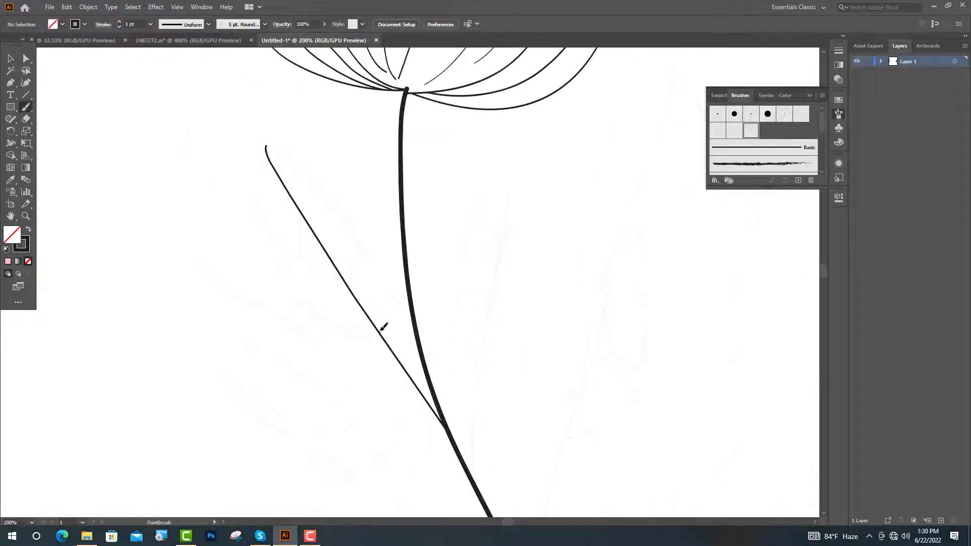
Step: Paint the upper left leaf's outline and its curved side veins on both sides of the midrib with the Paintbrush
mouse_move(381, 334)
mouse_down()
mouse_move(373, 236)
mouse_move(345, 206)
mouse_move(259, 175)
mouse_move(277, 271)
mouse_move(326, 323)
mouse_move(393, 339)
mouse_up()
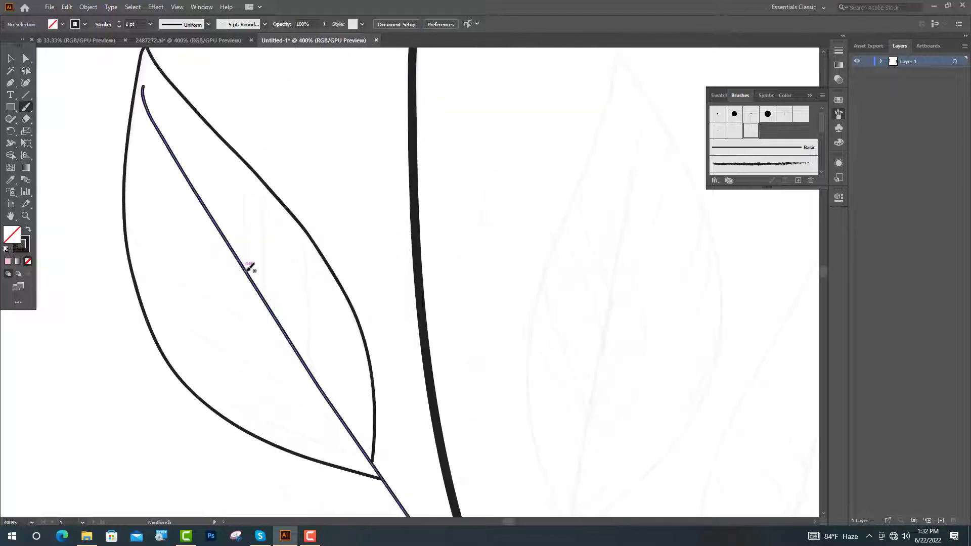
mouse_move(248, 264)
mouse_down()
mouse_move(248, 192)
mouse_move(225, 151)
mouse_up()
drag(268, 303, 262, 175)
drag(312, 372, 300, 221)
mouse_move(128, 141)
mouse_down()
mouse_move(155, 185)
mouse_move(242, 261)
mouse_up()
mouse_move(128, 224)
mouse_down()
mouse_move(169, 274)
mouse_move(306, 363)
mouse_up()
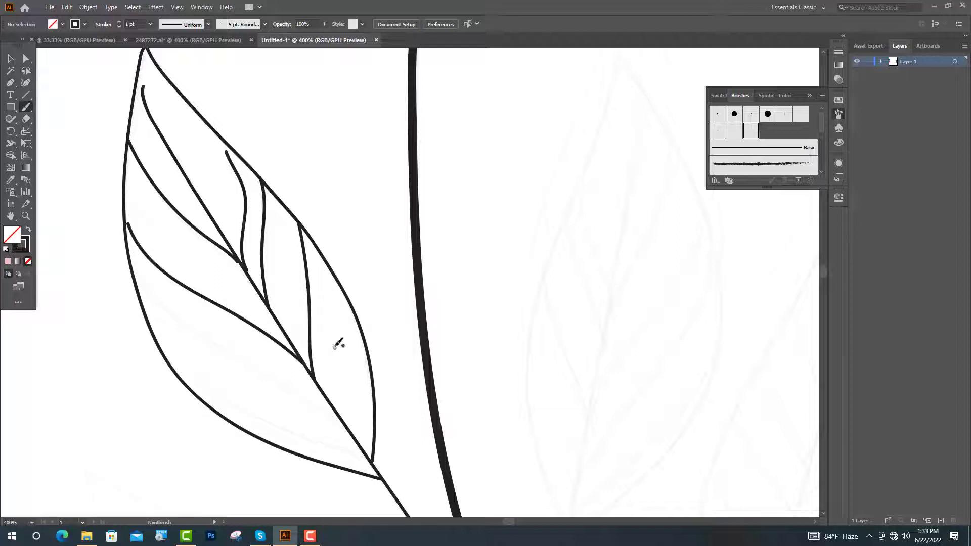
scroll(336, 341, down, 3)
mouse_move(133, 189)
mouse_down()
mouse_move(156, 227)
mouse_move(360, 365)
mouse_up()
scroll(176, 228, down, 3)
mouse_move(168, 225)
mouse_down()
mouse_move(303, 301)
mouse_move(373, 322)
mouse_up()
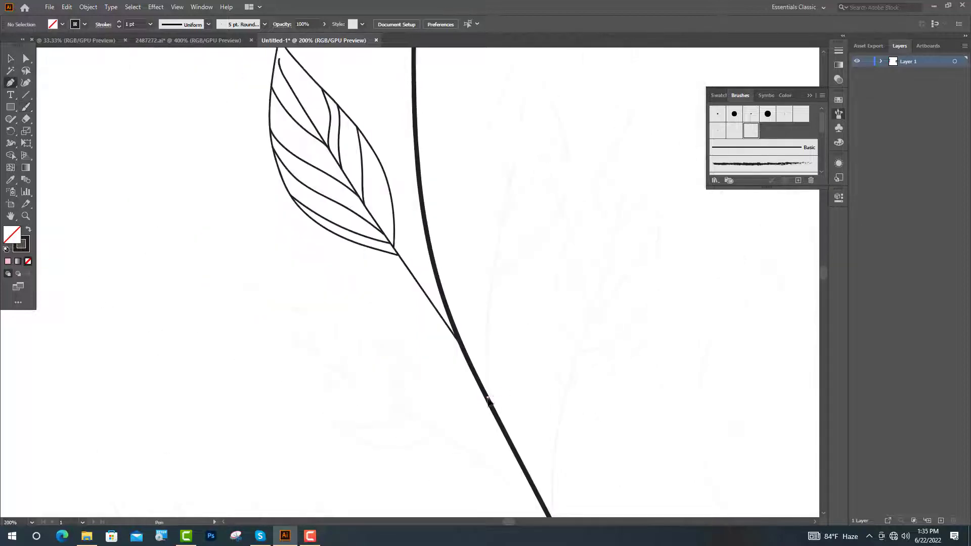
Step: Draw the stalk and midrib of the leaf right of the main stem with the Pen tool, ending in a small hook near the tip
click(487, 396)
drag(495, 261, 508, 252)
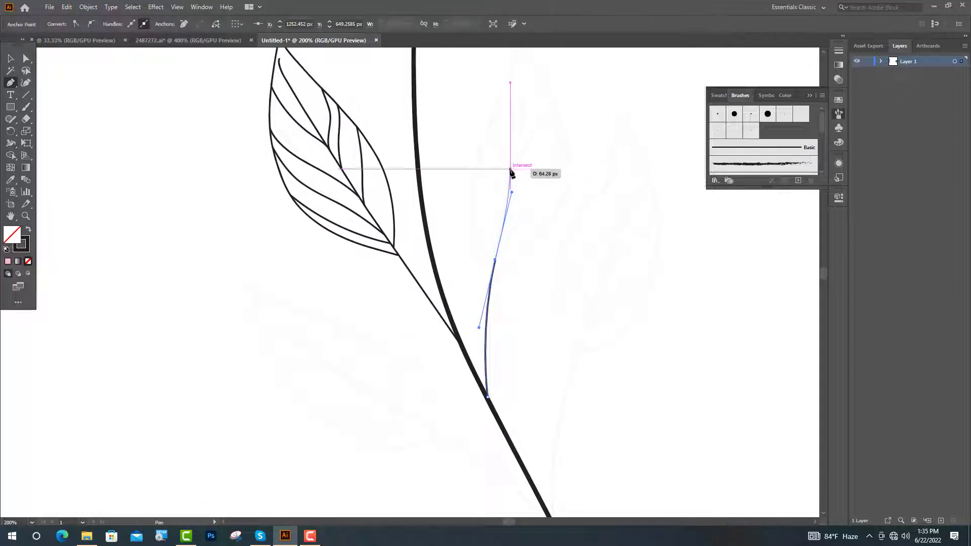
scroll(511, 172, up, 2)
click(496, 271)
click(515, 173)
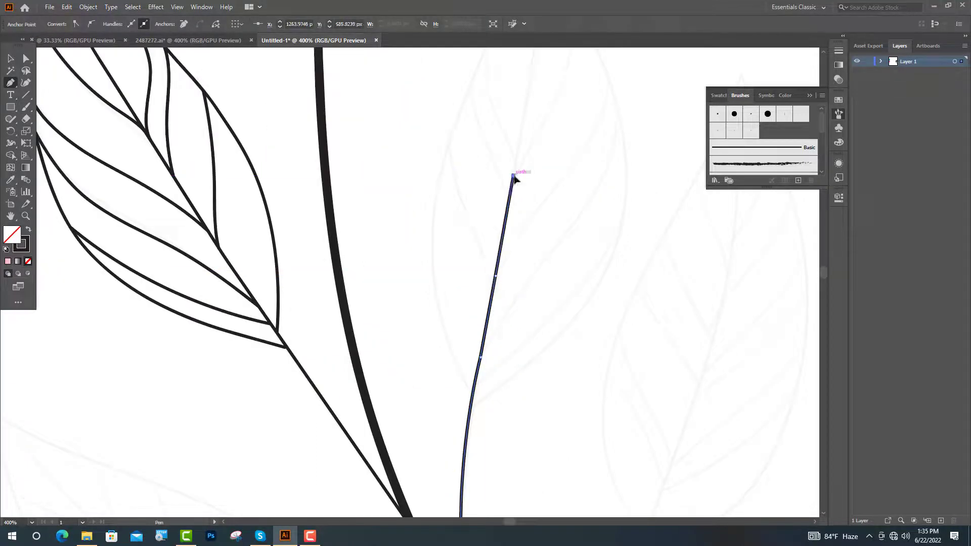
scroll(516, 174, up, 3)
click(545, 160)
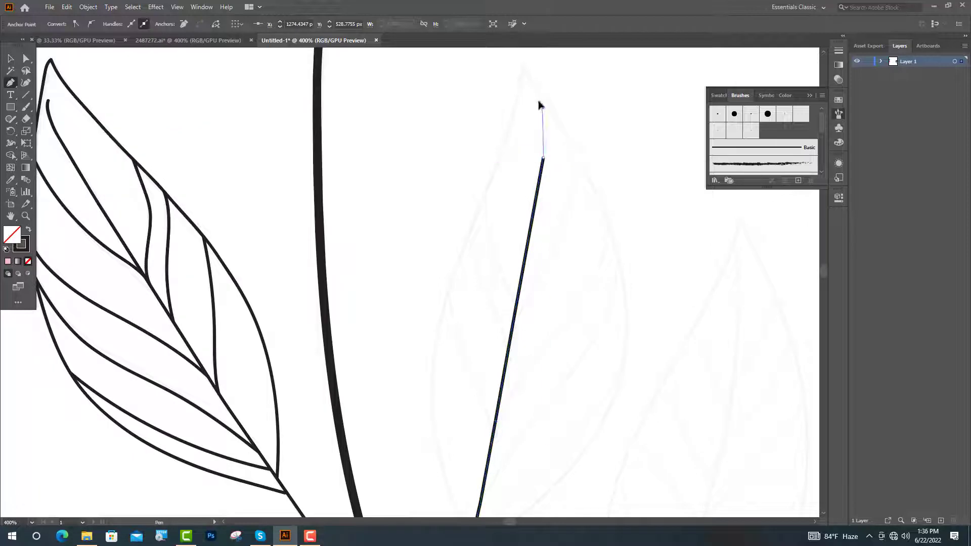
drag(541, 105, 533, 100)
ctrl+click(565, 192)
Step: Draw the right leaf's outline with the Pen tool, up its left side to the tip and down its right side to the midrib
scroll(536, 283, down, 3)
scroll(468, 396, up, 5)
click(514, 342)
scroll(503, 384, down, 5)
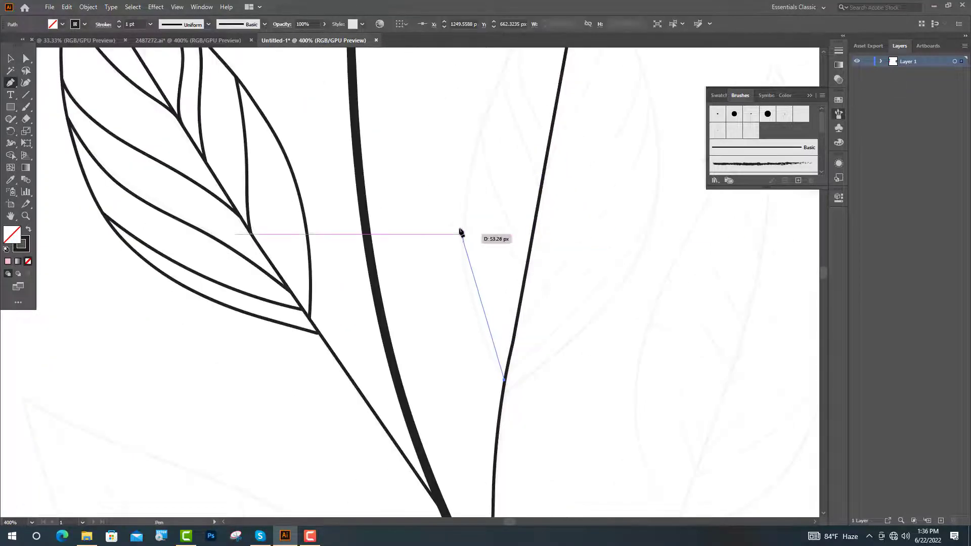
drag(471, 167, 496, 101)
scroll(496, 100, up, 1)
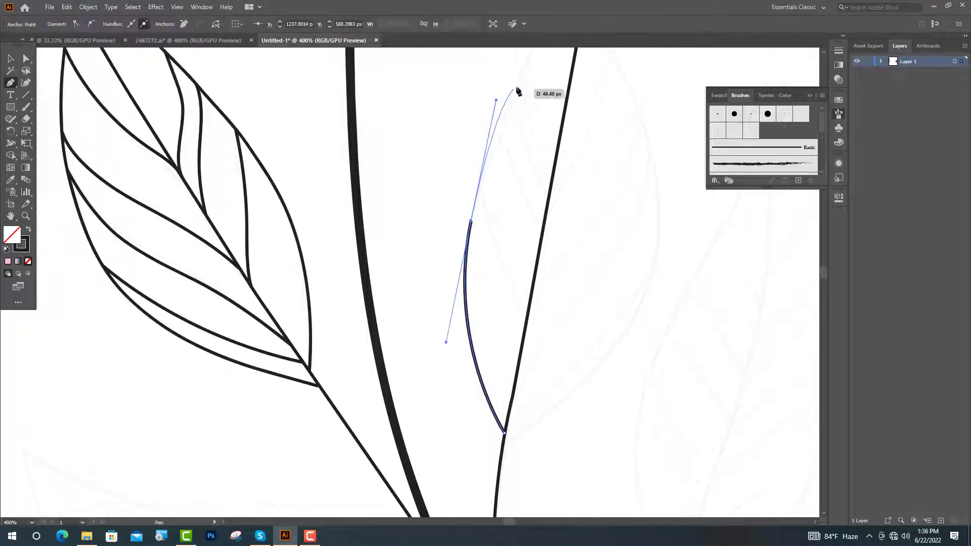
scroll(526, 84, up, 3)
drag(555, 120, 571, 95)
scroll(554, 97, up, 2)
click(555, 212)
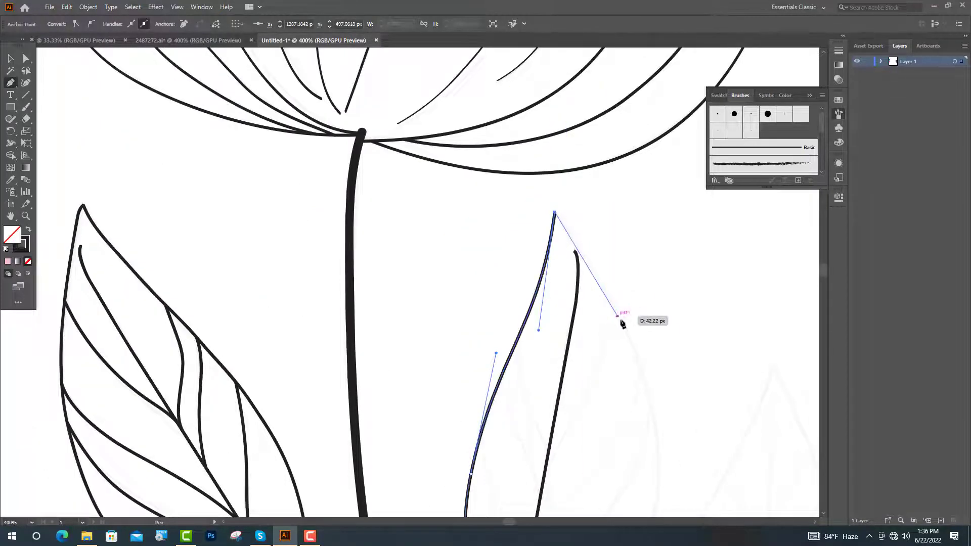
scroll(642, 354, down, 2)
drag(659, 378, 673, 479)
scroll(657, 455, down, 3)
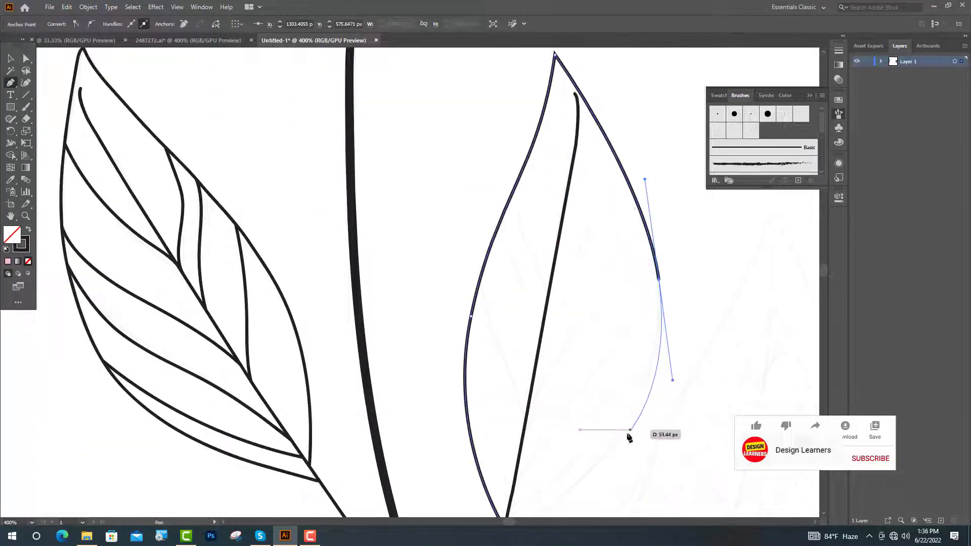
scroll(506, 468, down, 1)
drag(503, 459, 394, 364)
Step: Paint the right leaf's uppermost left-side vein and four curved veins on the right half of its midrib with the Paintbrush
scroll(456, 456, down, 3)
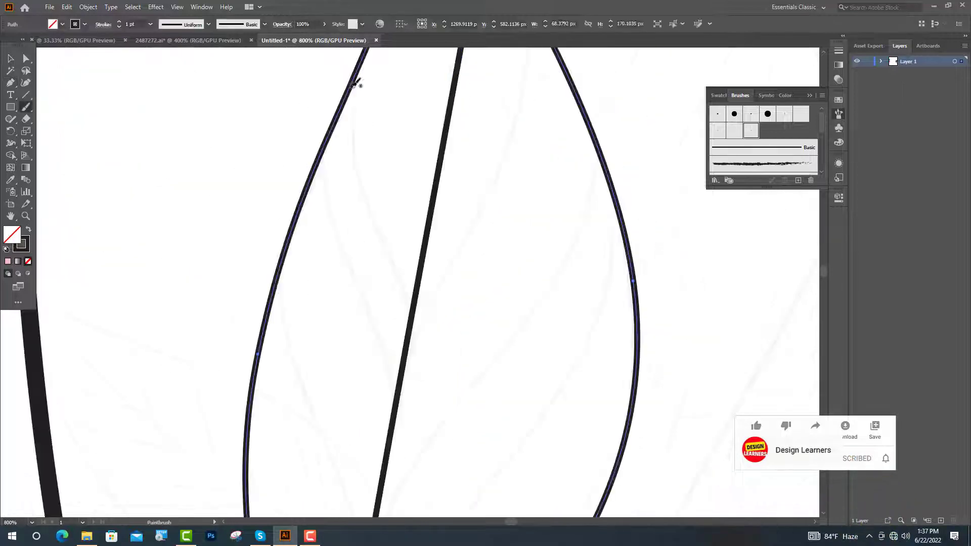
drag(354, 81, 408, 314)
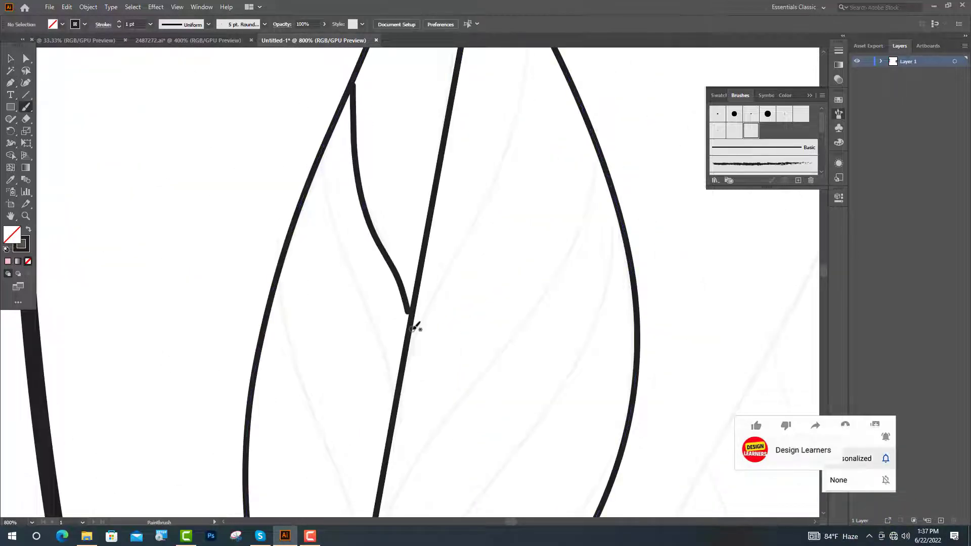
scroll(413, 330, up, 1)
drag(409, 394, 537, 46)
scroll(369, 491, down, 3)
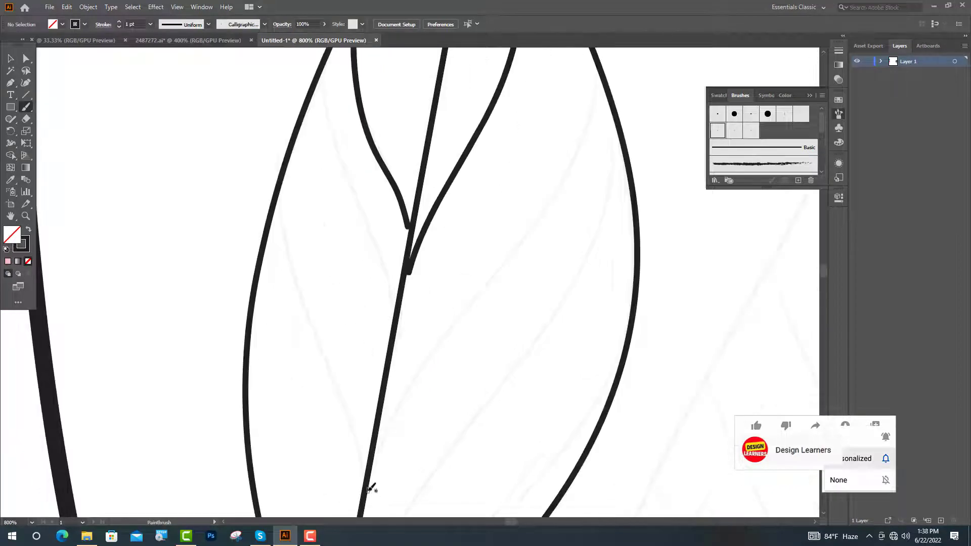
mouse_move(369, 489)
mouse_down()
mouse_move(568, 168)
mouse_move(601, 97)
mouse_move(601, 64)
mouse_up()
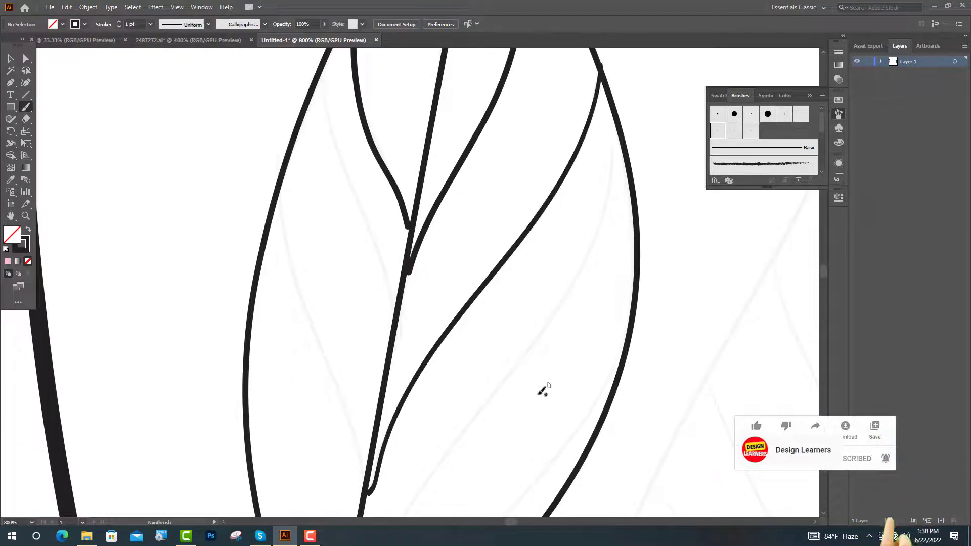
scroll(347, 466, down, 3)
drag(349, 469, 619, 47)
key(ctrl+minus)
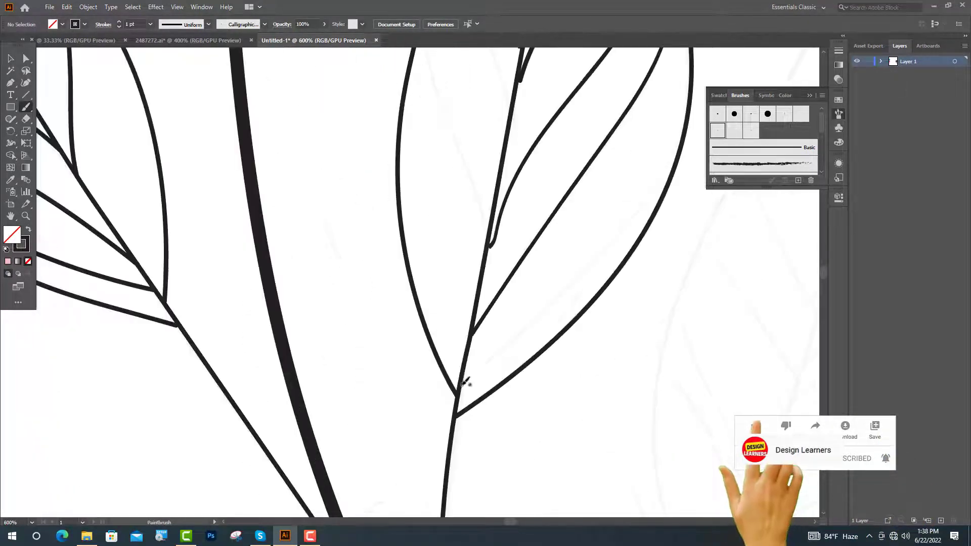
mouse_move(463, 382)
mouse_down()
mouse_move(617, 229)
mouse_move(688, 131)
mouse_up()
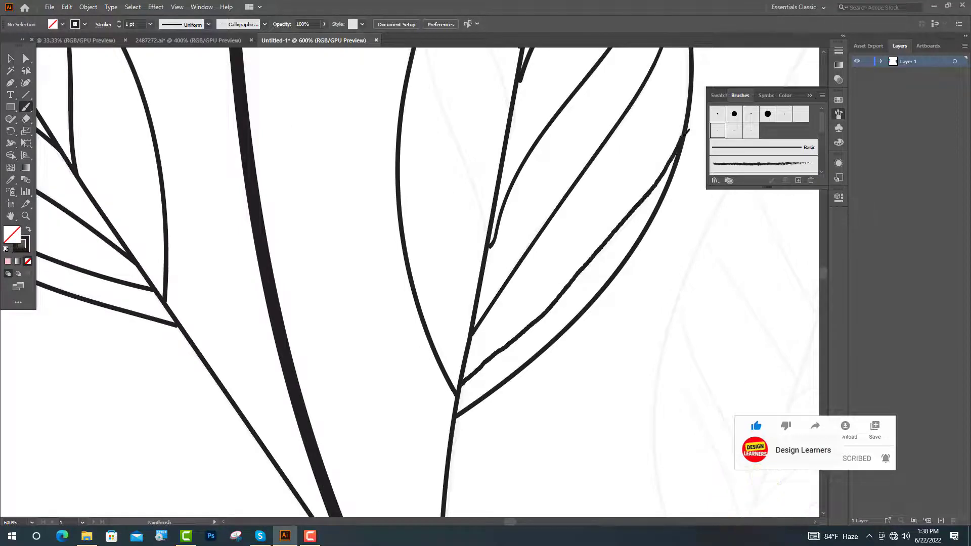
Step: Paint the two remaining side veins on the left half of the right leaf, from the midrib out to its edge
scroll(674, 249, up, 5)
drag(475, 411, 422, 238)
scroll(421, 238, down, 3)
drag(454, 484, 388, 269)
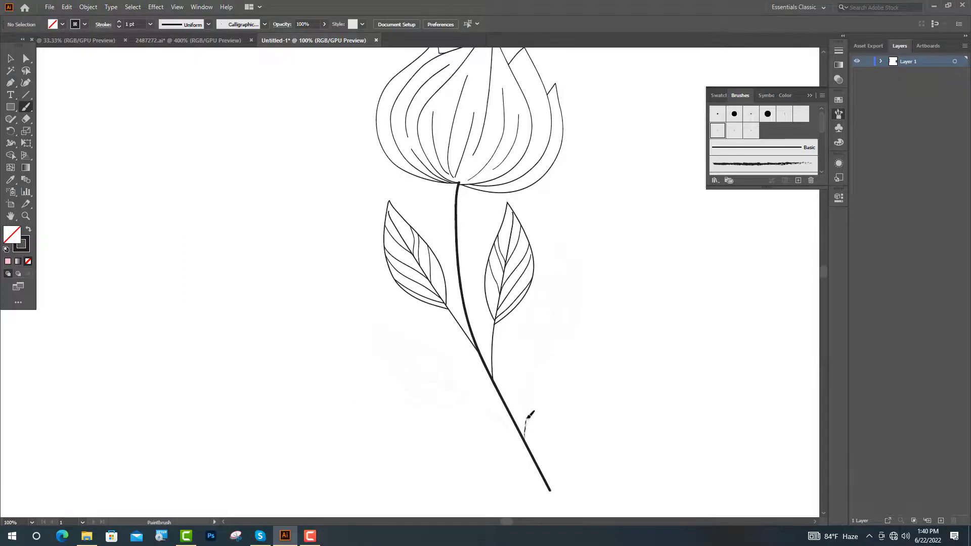
Step: Paint the far right leaf's long stalk and midrib up from the lower stem, and its pointed outline around the midrib
drag(528, 417, 565, 274)
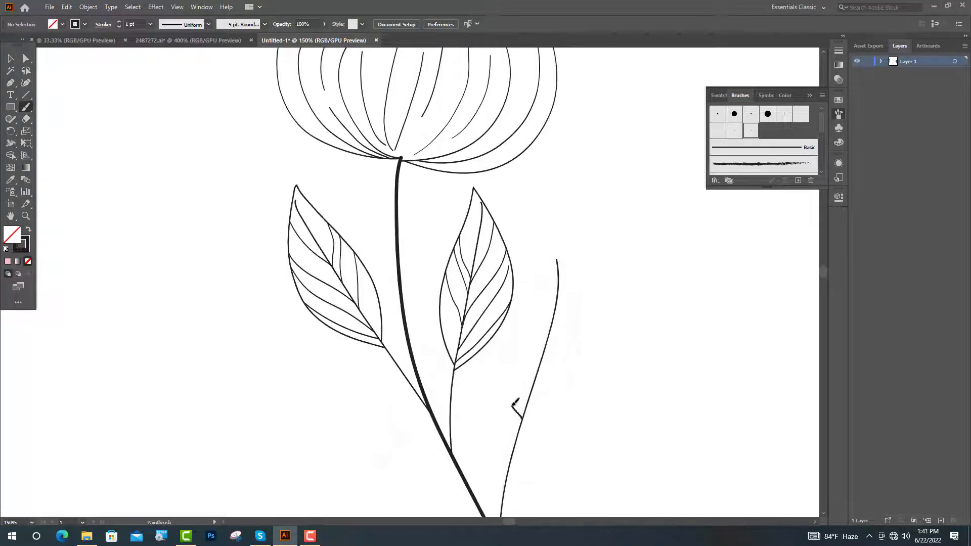
mouse_move(510, 389)
mouse_down()
mouse_move(541, 291)
mouse_move(578, 285)
mouse_move(570, 386)
mouse_move(526, 418)
mouse_up()
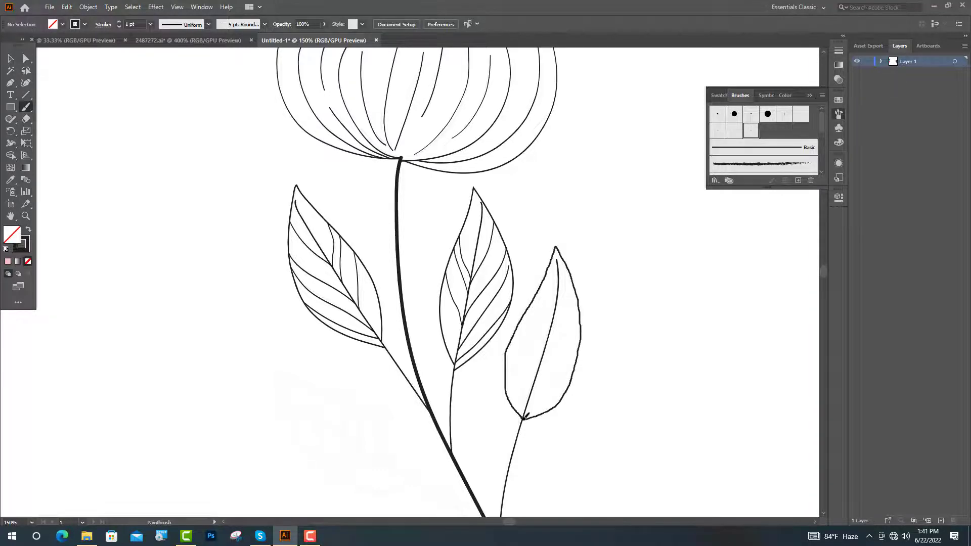
Step: Paint six curved veins on the right half of the far right leaf and the uppermost vein on its left half
drag(655, 195, 689, 141)
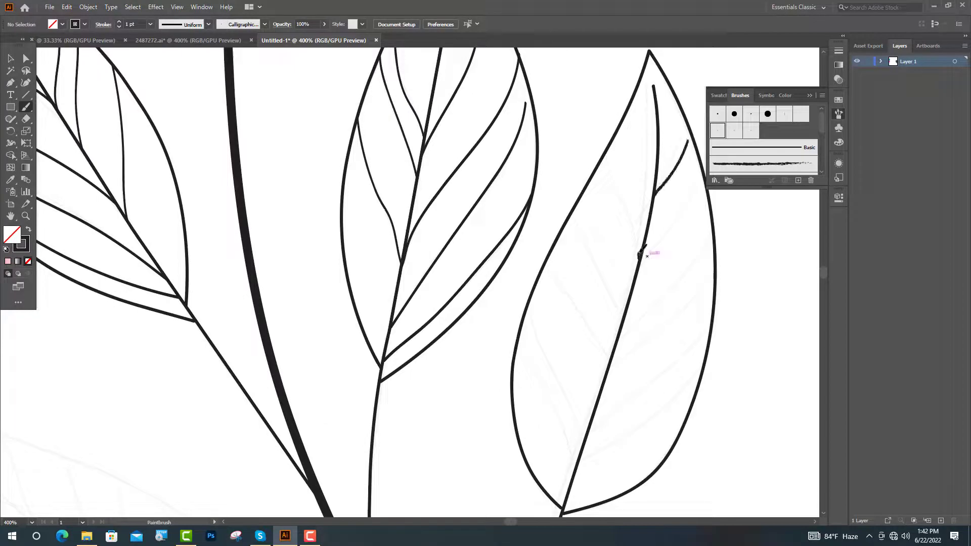
drag(641, 255, 608, 150)
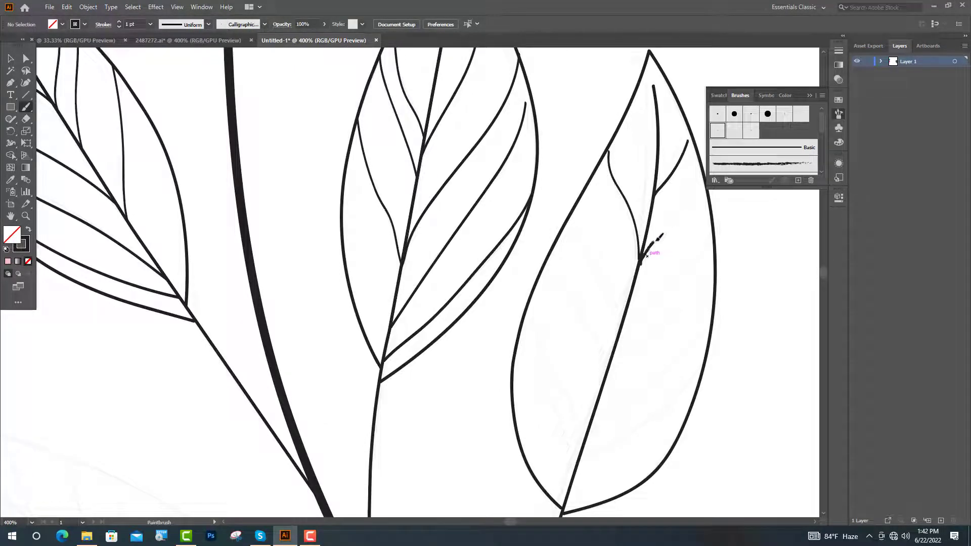
drag(657, 239, 696, 179)
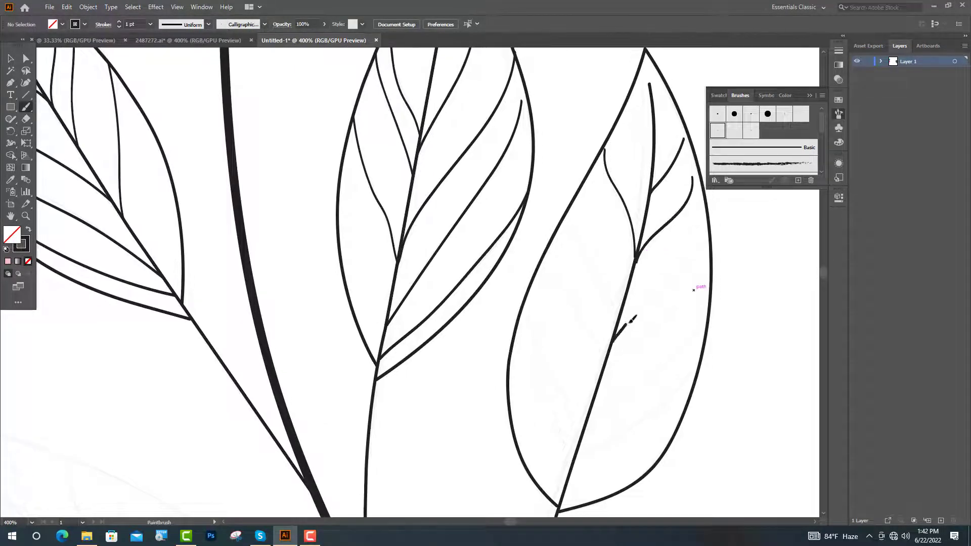
drag(633, 320, 708, 233)
drag(606, 365, 714, 267)
scroll(586, 373, down, 2)
drag(614, 347, 705, 259)
drag(575, 399, 703, 307)
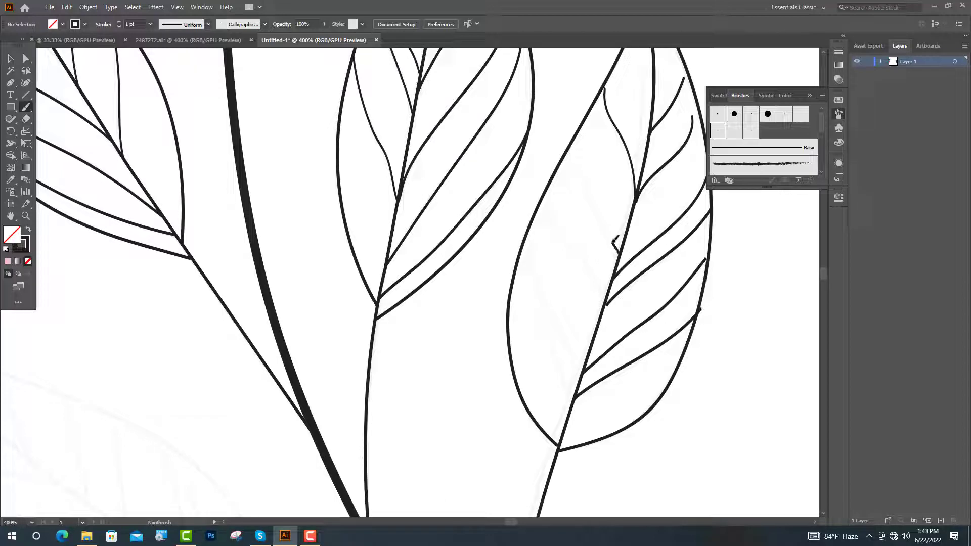
Step: Paint the four remaining side veins on the left half of the far right leaf
drag(616, 247, 571, 147)
drag(607, 299, 541, 204)
drag(578, 375, 526, 257)
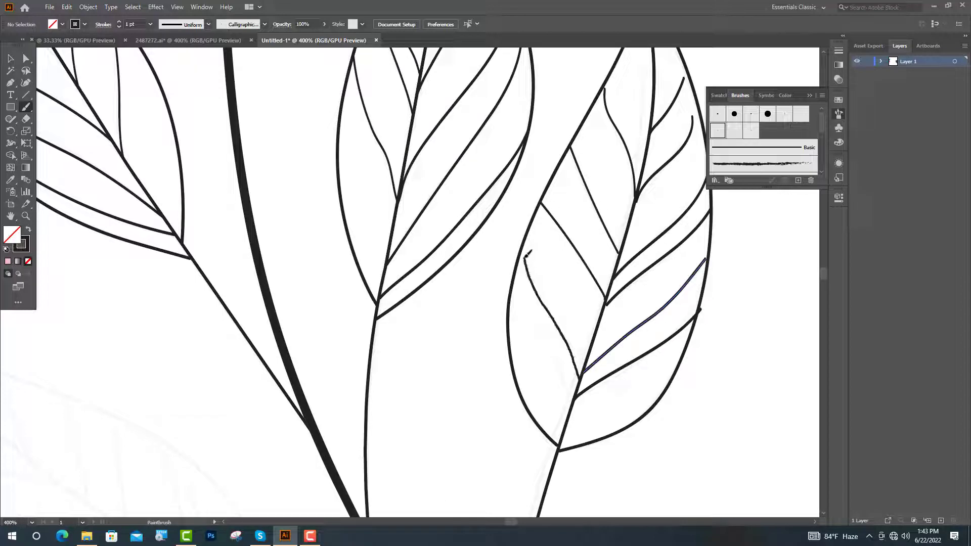
drag(568, 390, 519, 271)
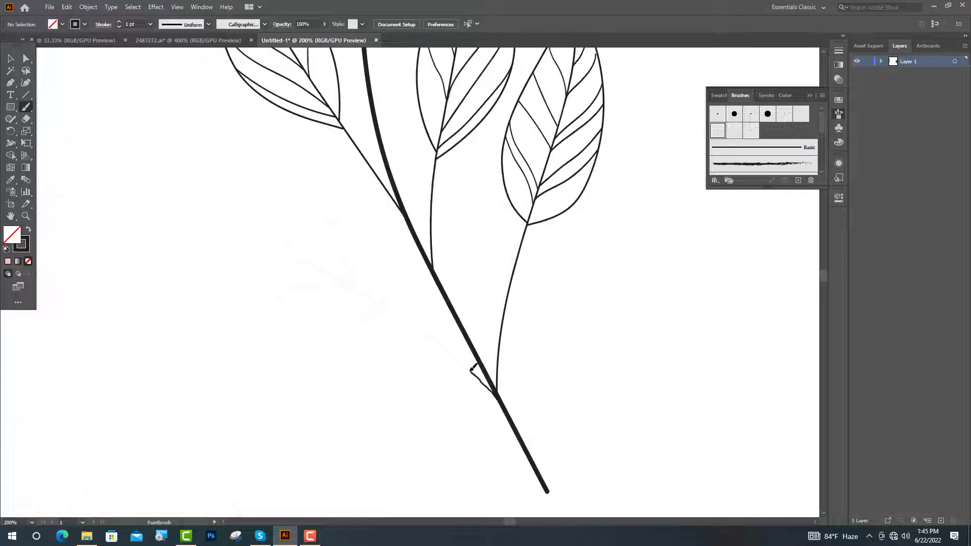
Step: Paint the lower left leaf's stalk and midrib out from the main stem, and its upper and lower outline meeting at the tip
mouse_move(472, 368)
mouse_down()
mouse_move(288, 245)
mouse_move(210, 173)
mouse_up()
mouse_move(383, 302)
mouse_down()
mouse_move(290, 198)
mouse_move(205, 187)
mouse_move(221, 229)
mouse_up()
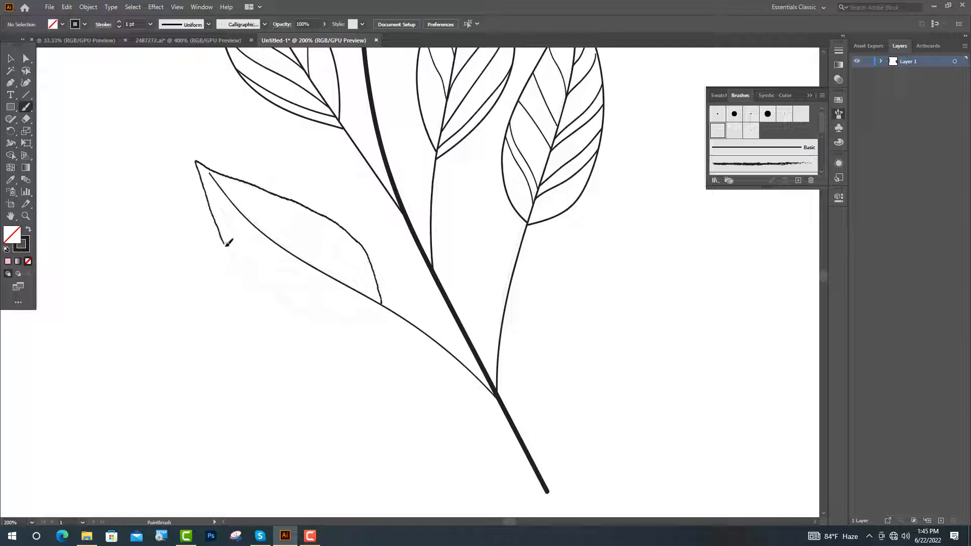
drag(236, 260, 364, 315)
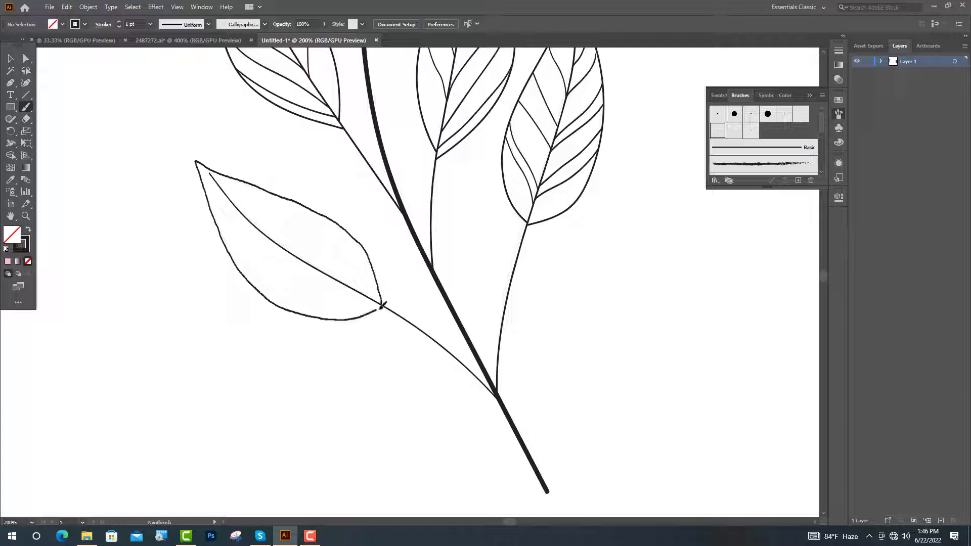
Step: Paint five curved side veins on the upper half of the lower left leaf, between its midrib and upper edge
key(ctrl+equal)
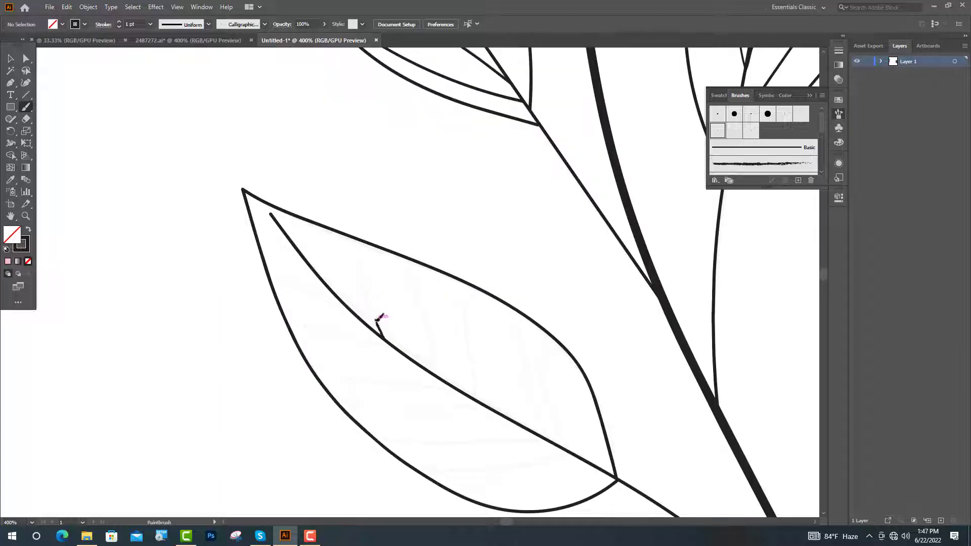
drag(377, 320, 338, 229)
drag(439, 377, 407, 259)
drag(476, 399, 462, 275)
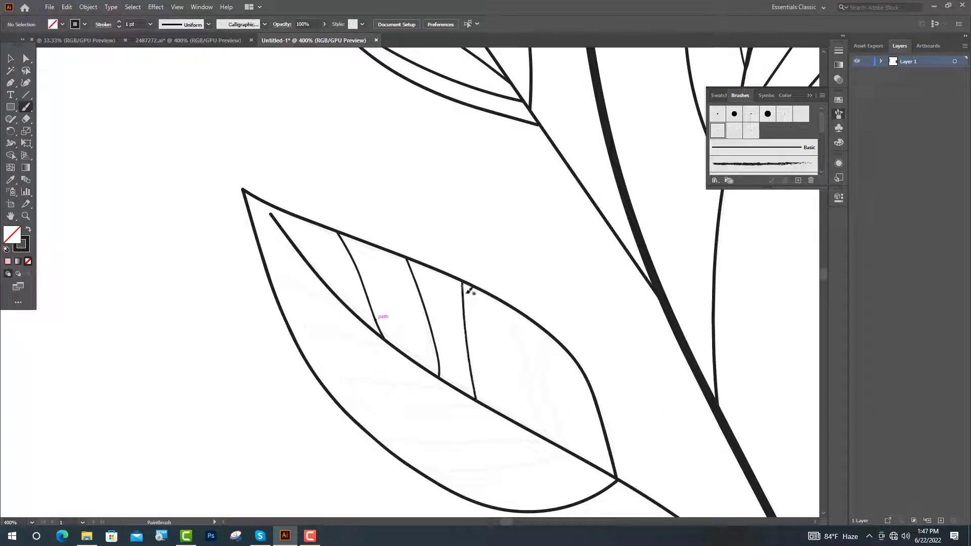
drag(546, 416, 504, 309)
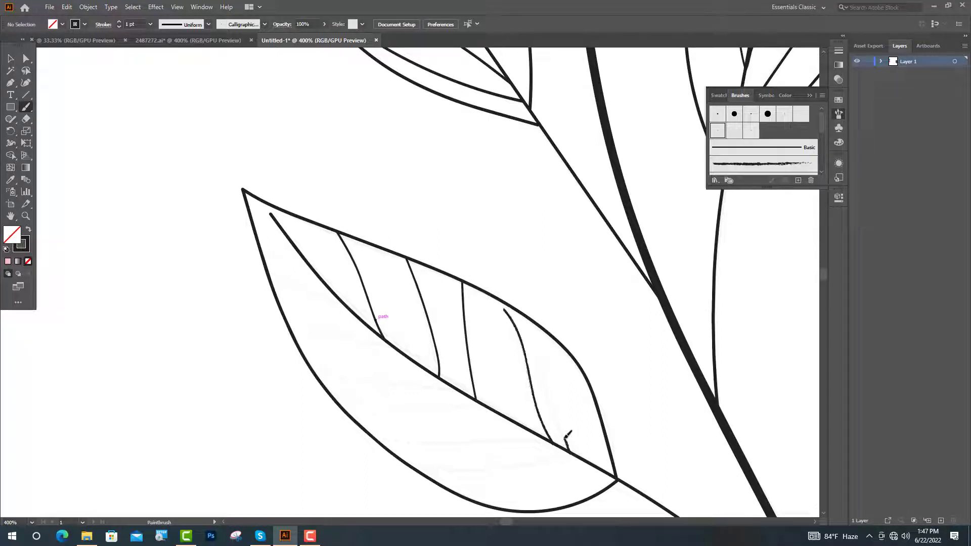
drag(568, 435, 538, 340)
Step: Paint six curved side veins on the lower half of the lower left leaf, from the midrib out to its lower edge
drag(347, 307, 268, 273)
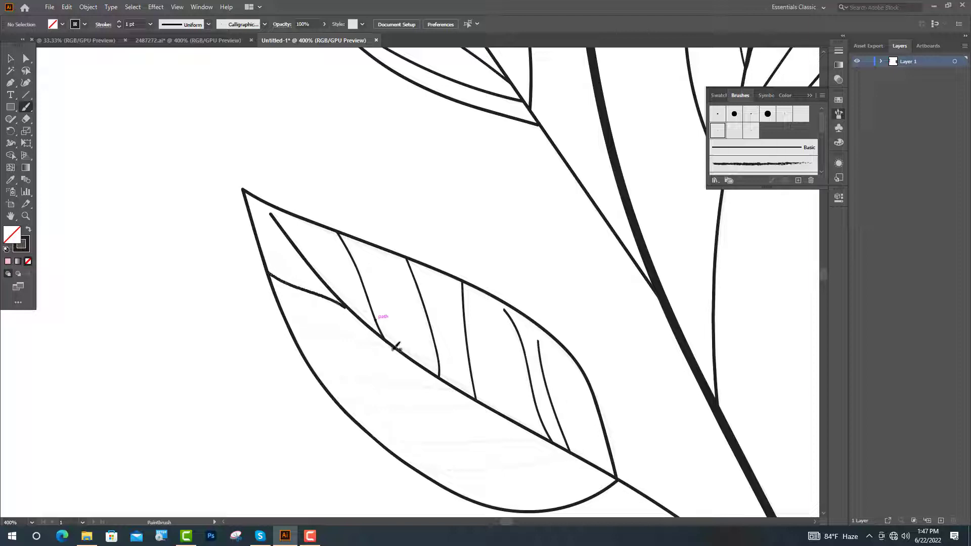
drag(397, 348, 283, 310)
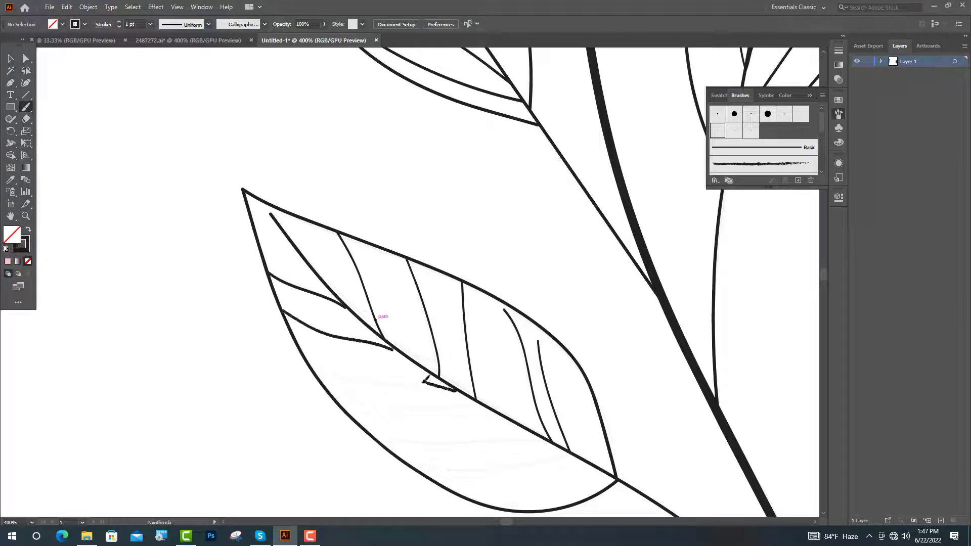
drag(424, 381, 310, 365)
drag(474, 404, 332, 397)
drag(554, 445, 374, 438)
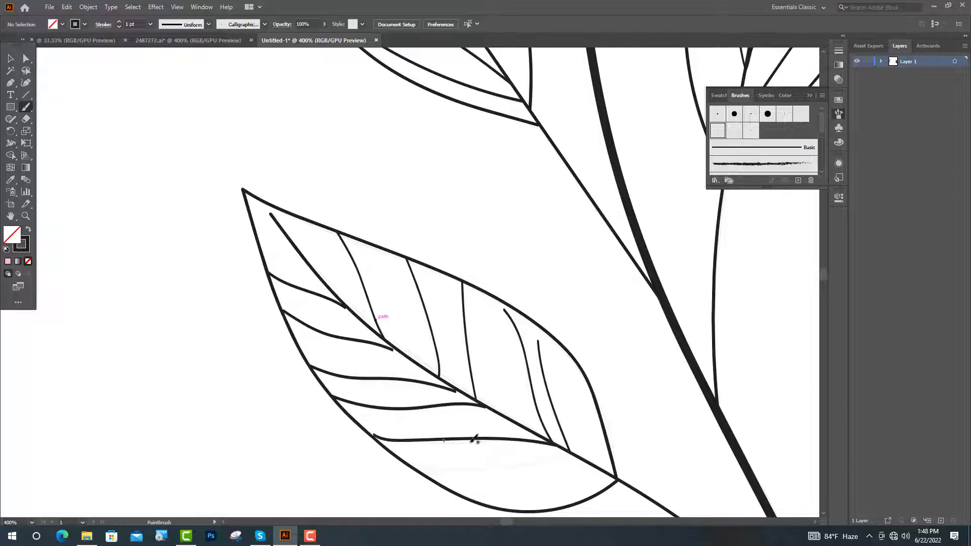
scroll(473, 441, down, 1)
drag(570, 416, 403, 423)
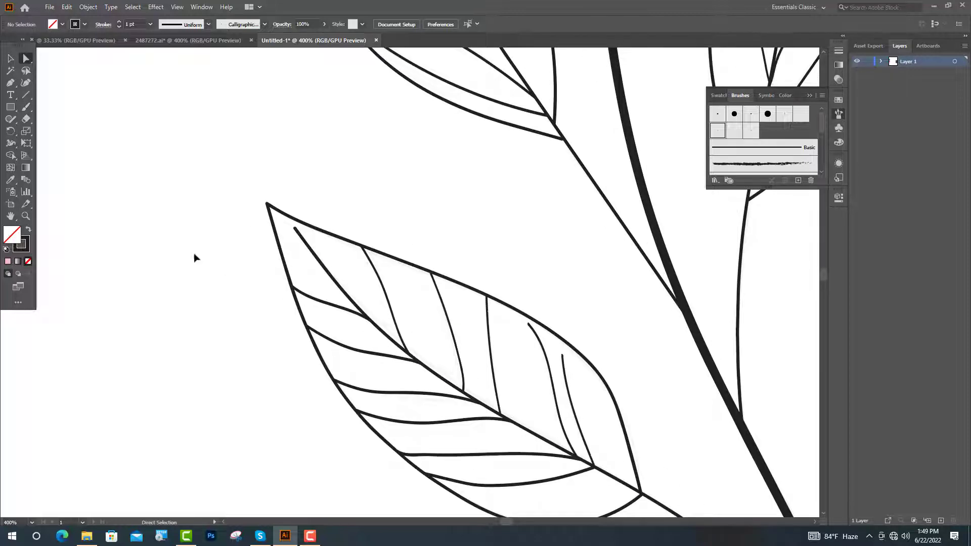
Step: Select the whole flower drawing and convert its strokes into filled shapes
scroll(193, 253, down, 6)
key(v)
key(ctrl+a)
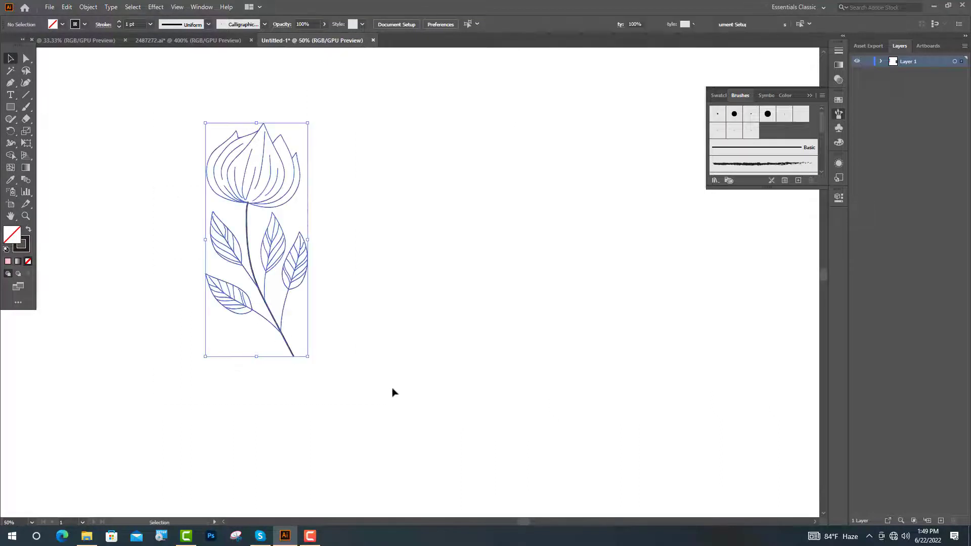
click(88, 7)
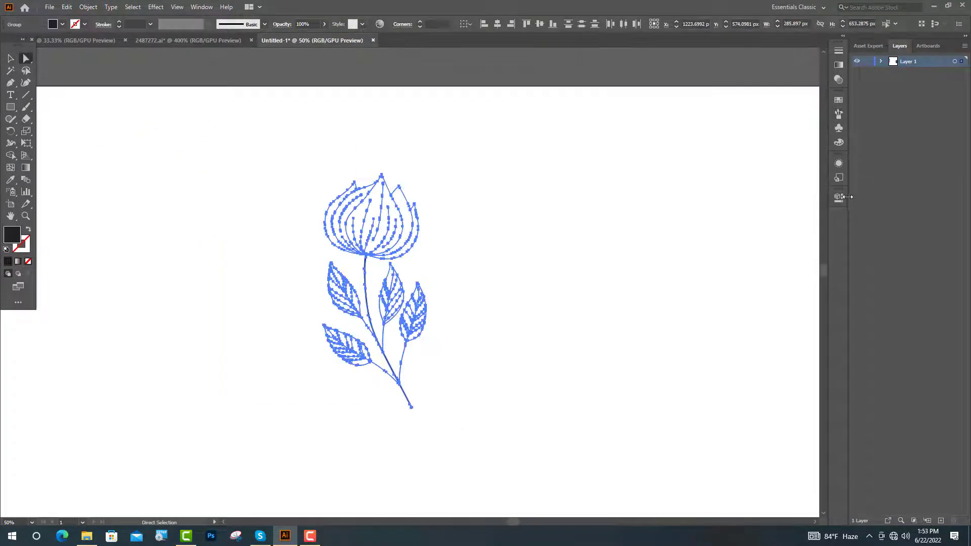
click(840, 199)
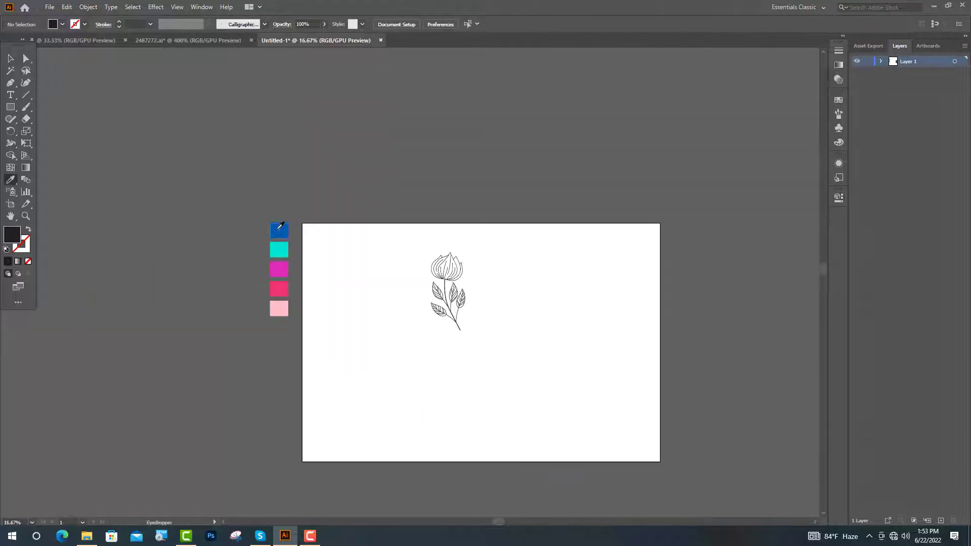
Step: Sample the blue swatch beside the artboard and draw a blue square about 988 px wide covering the flower
click(282, 226)
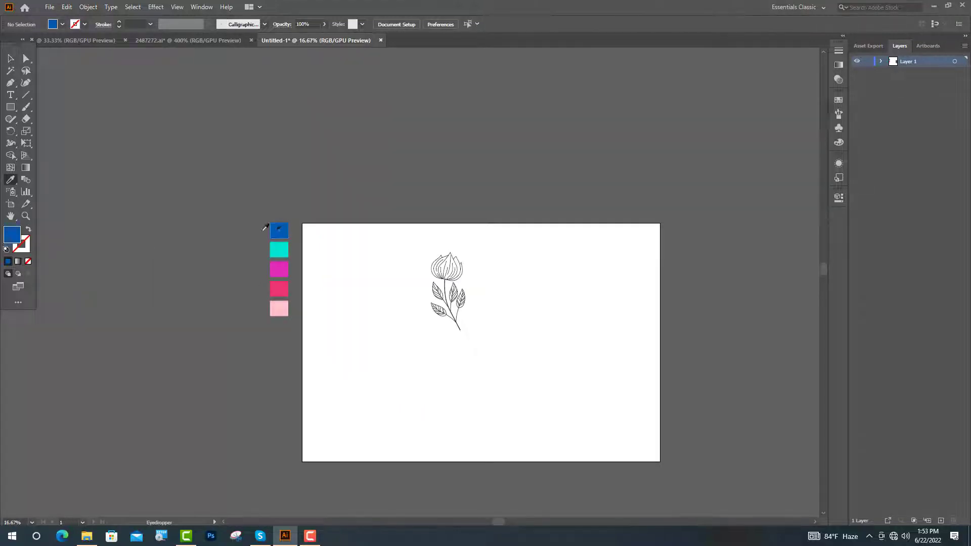
click(10, 107)
drag(390, 243, 509, 360)
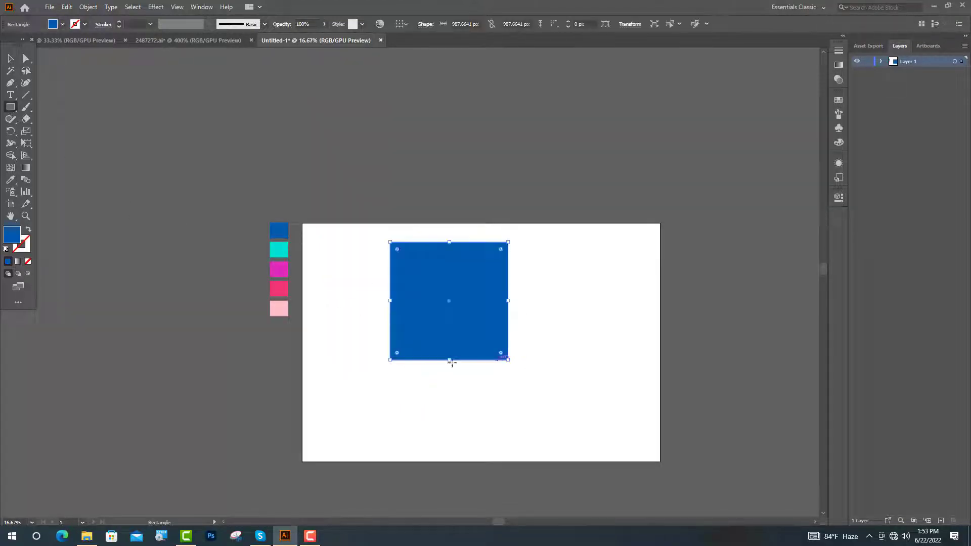
Step: Move the flower group above the blue square in the stacking order of Layer 1
key(v)
click(954, 84)
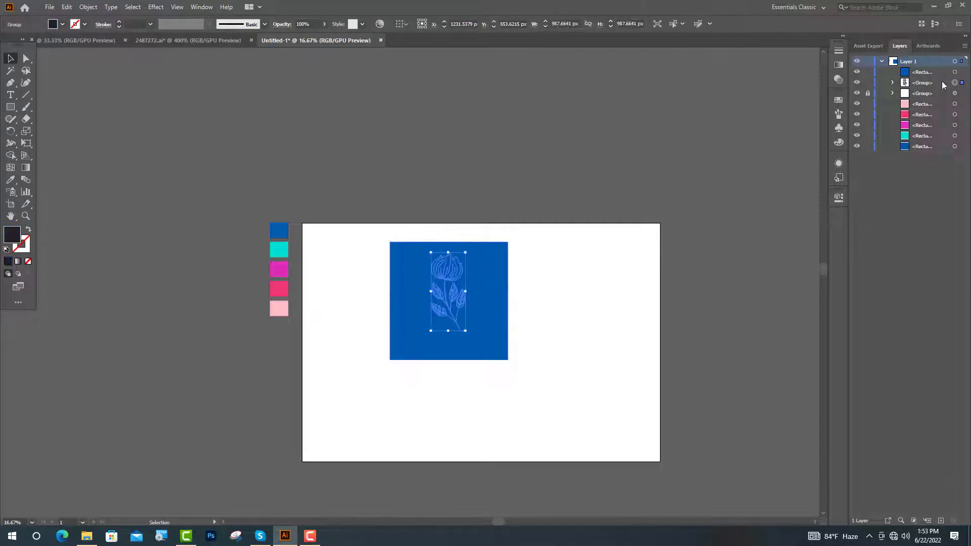
drag(932, 82, 931, 68)
click(955, 92)
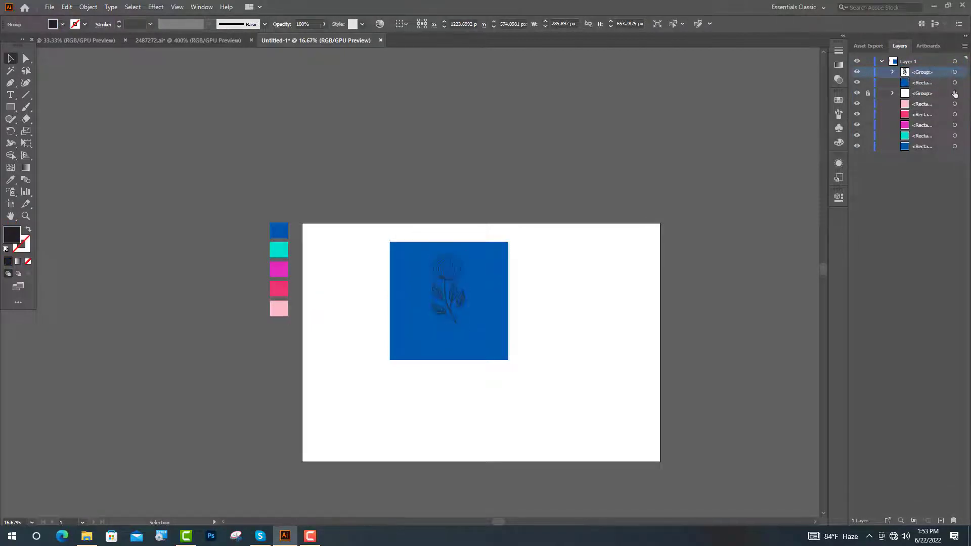
Step: Duplicate the flower group in place, directly behind the original
click(954, 73)
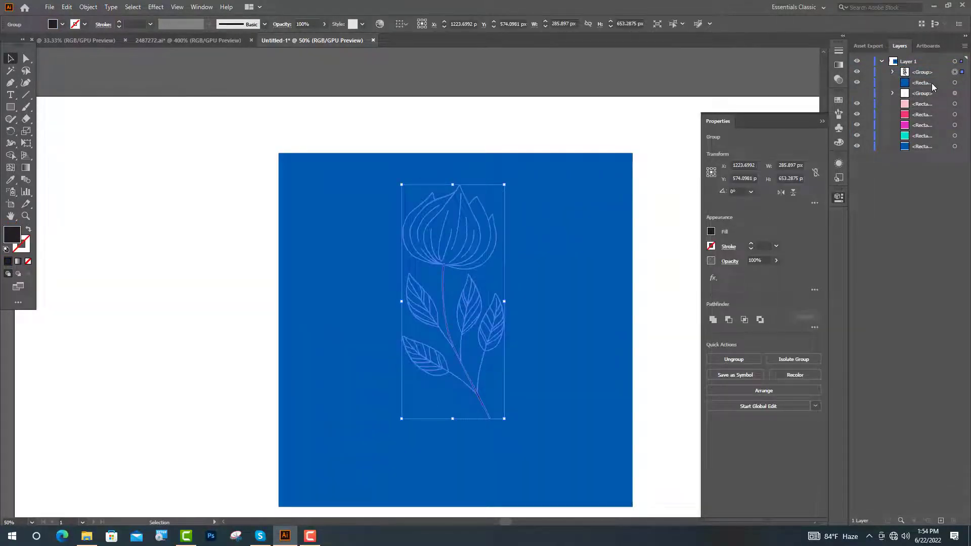
key(ctrl+c)
key(ctrl+b)
Step: Group the rear copy of the flower with the blue square and apply the Pathfinder Trim operation to the group
drag(934, 84, 938, 86)
shift+click(955, 93)
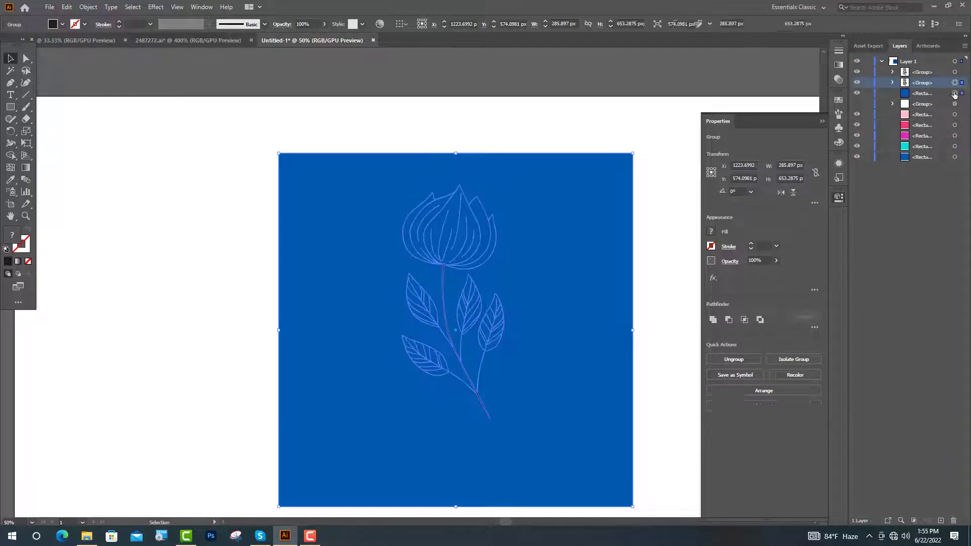
key(ctrl+g)
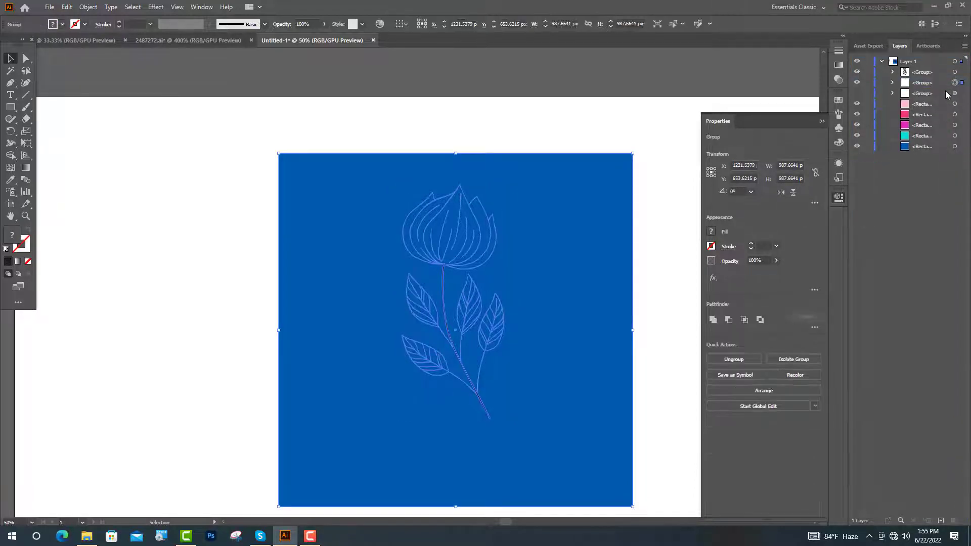
click(813, 328)
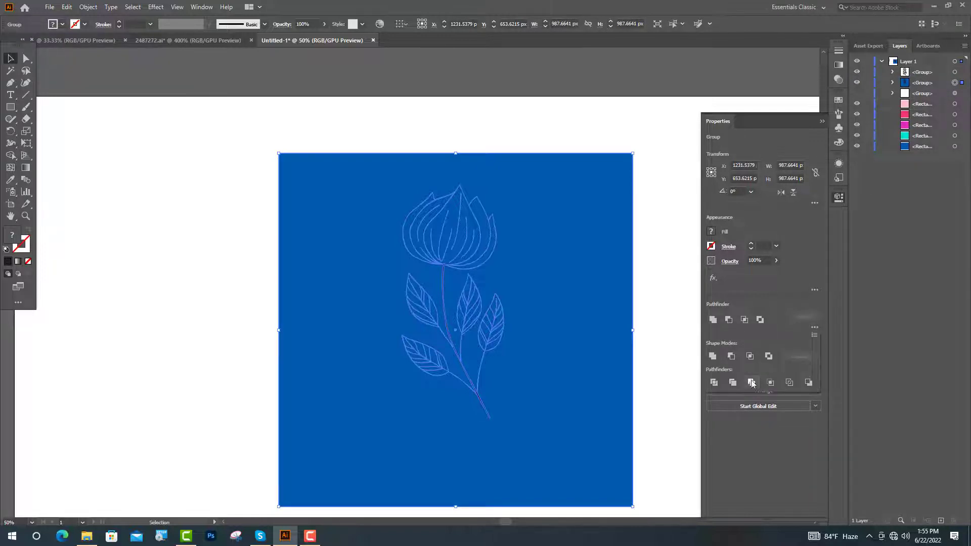
click(733, 383)
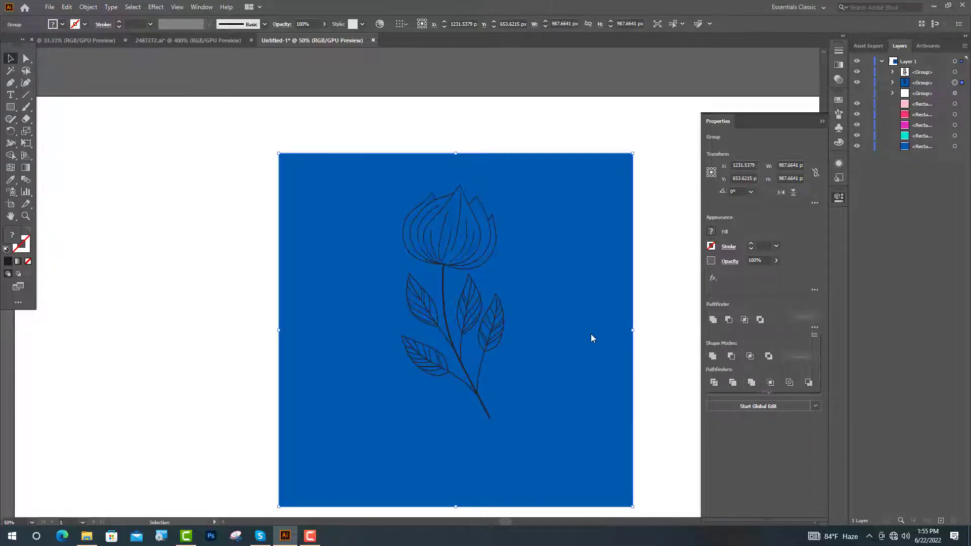
Step: Delete the blue area surrounding the flower so that only the petals and leaves keep a fill
click(43, 96)
click(26, 58)
click(563, 310)
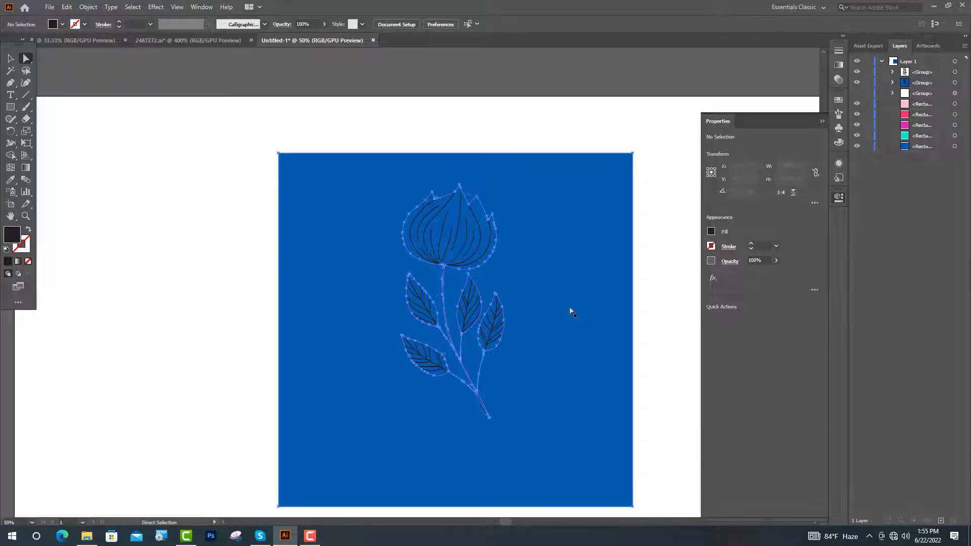
key(Delete)
Step: Select all the blue petal shapes of the flower head and recolour them with the crimson-pink swatch beside the artboard
scroll(430, 204, up, 3)
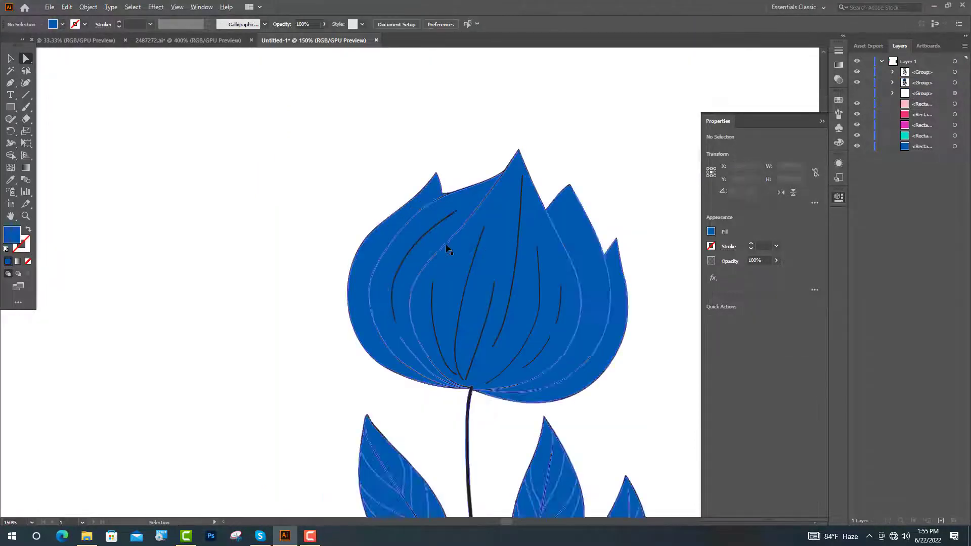
click(454, 252)
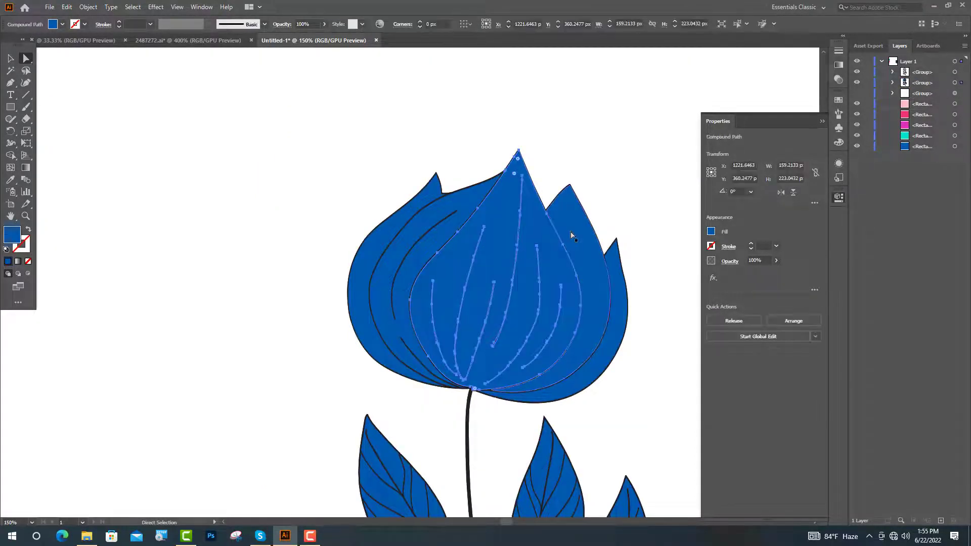
shift+click(624, 304)
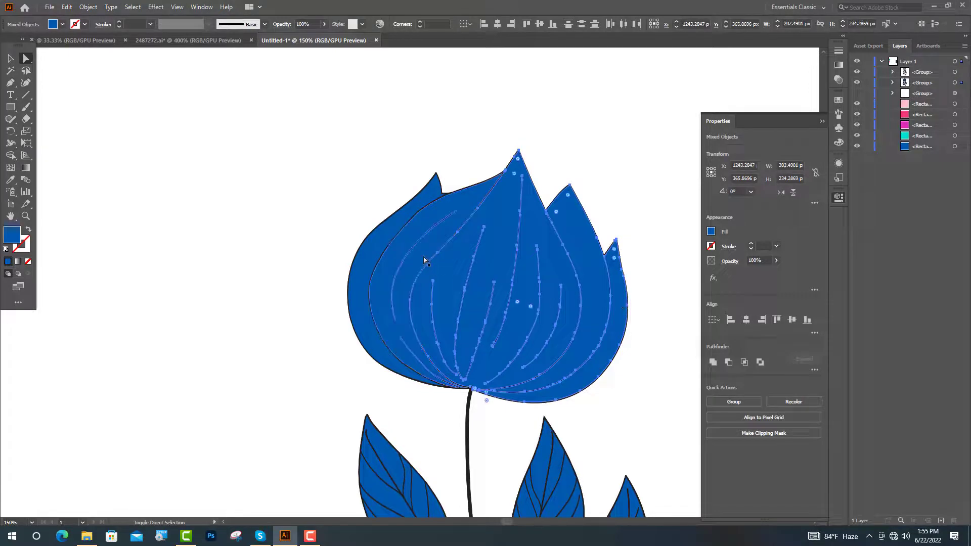
shift+click(411, 250)
shift+click(380, 251)
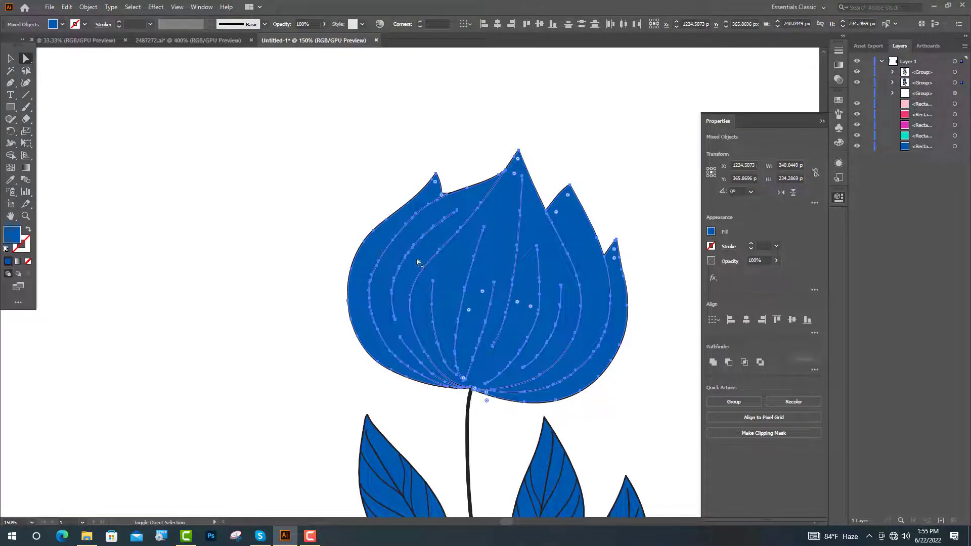
key(ctrl+minus)
key(ctrl+minus)
key(ctrl+minus)
key(i)
click(52, 338)
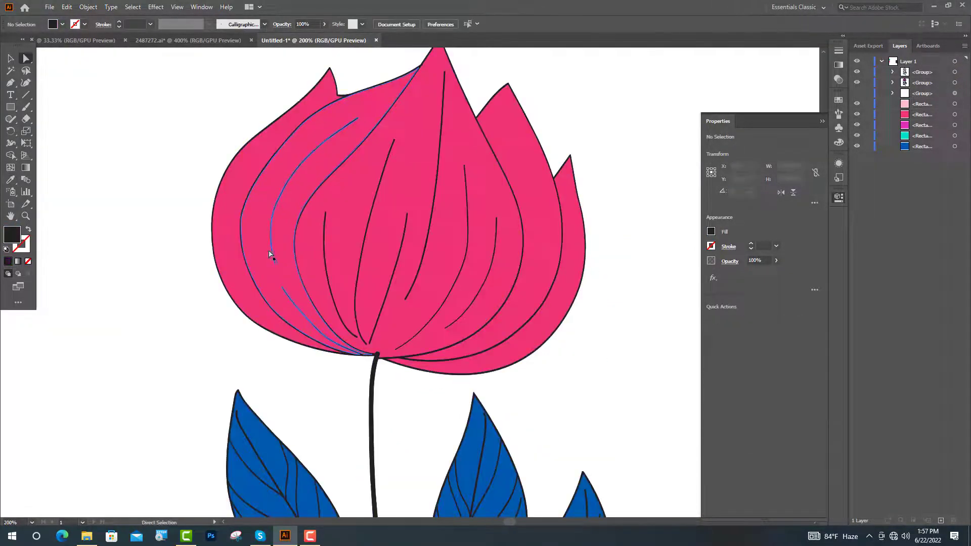
Step: Select the short vein lines inside the petals and recolour them with the magenta swatch
shift+click(379, 286)
shift+click(436, 314)
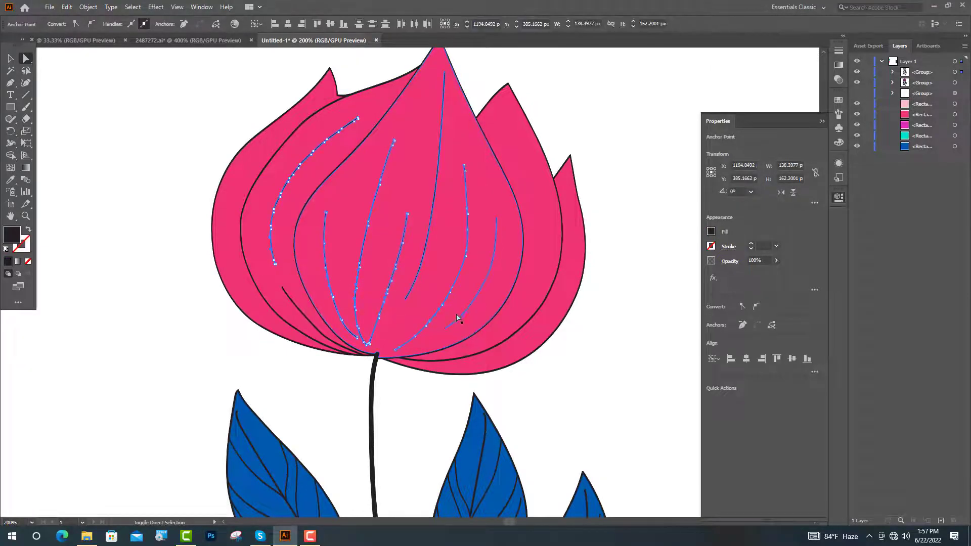
shift+click(460, 318)
scroll(374, 273, down, 6)
key(i)
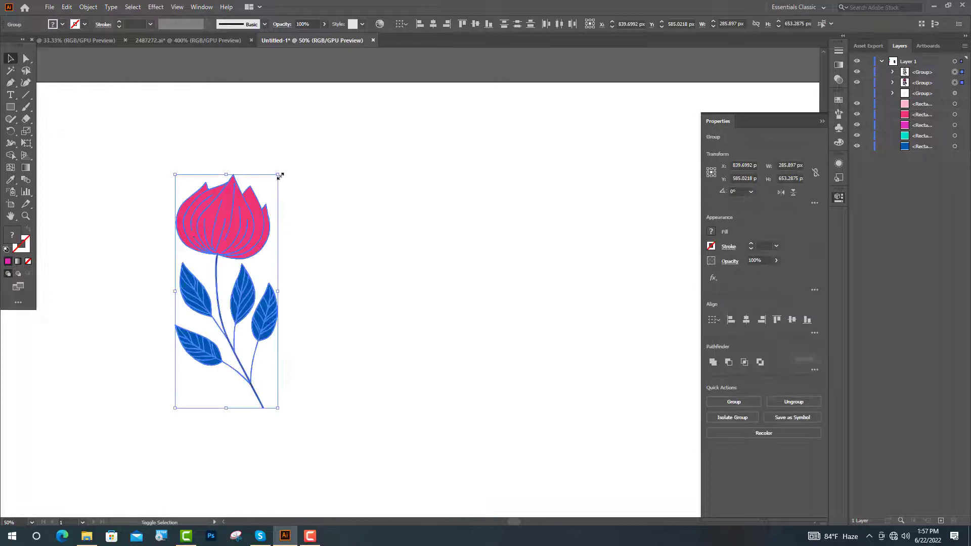
Step: Try scaling the whole flower down slightly, to about 276 px wide
drag(279, 179, 275, 188)
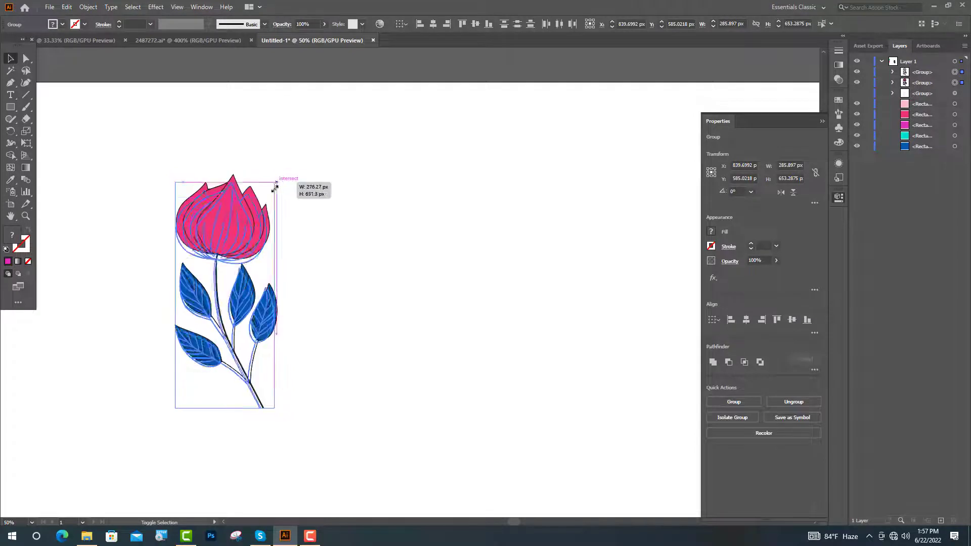
Step: Trace the leaf branch's main stem and the outline of its topmost leaf in black with the Paintbrush
drag(461, 396, 461, 372)
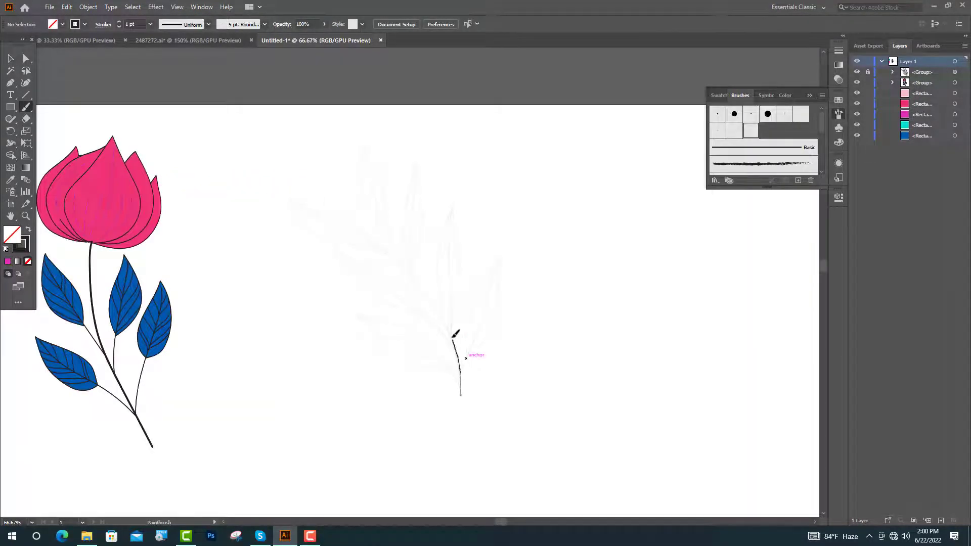
drag(454, 337, 410, 274)
drag(393, 240, 364, 142)
scroll(364, 143, up, 2)
drag(377, 342, 338, 210)
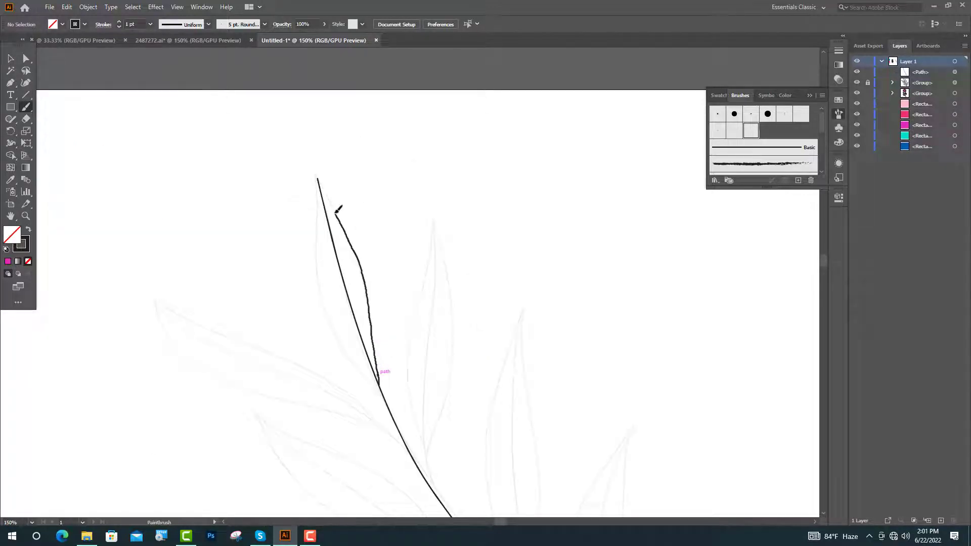
mouse_move(318, 176)
mouse_down()
mouse_move(319, 293)
mouse_move(360, 372)
mouse_up()
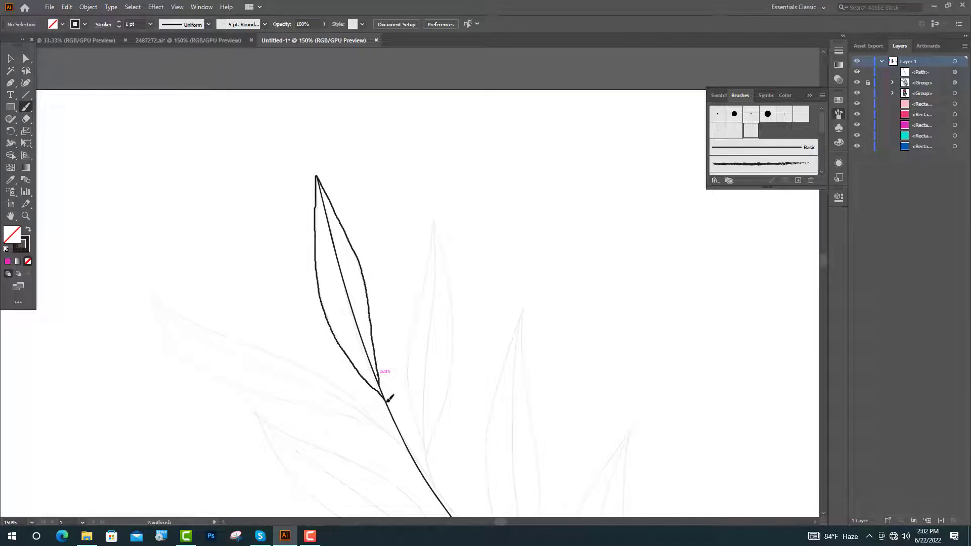
Step: Trace the midrib and both edges of the upper leaf on the right side of the stem
scroll(438, 462, down, 1)
drag(439, 470, 434, 200)
drag(424, 415, 415, 293)
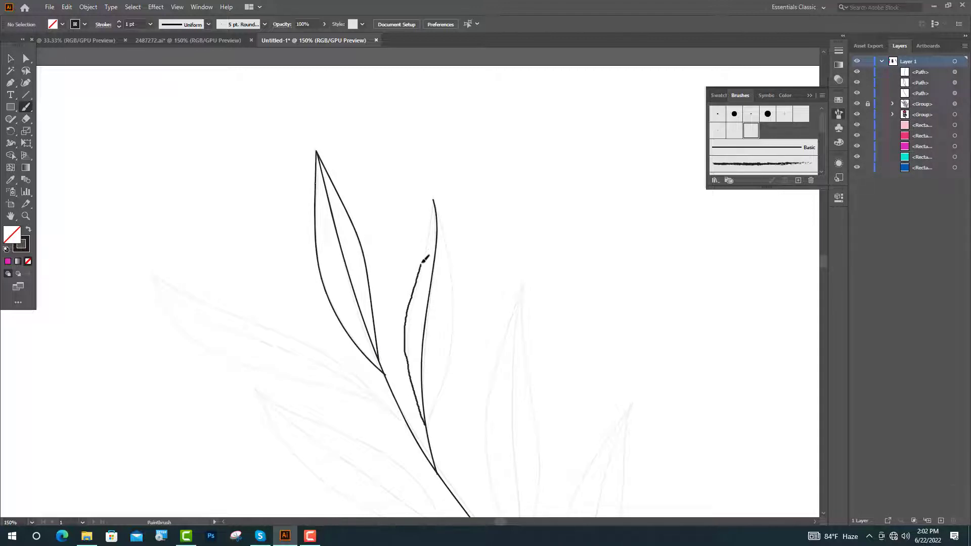
mouse_move(427, 247)
mouse_down()
mouse_move(447, 241)
mouse_move(454, 280)
mouse_move(429, 427)
mouse_up()
Step: Trace the stalk, midrib and outline of the upper leaf on the left side of the stem
key(ctrl+=)
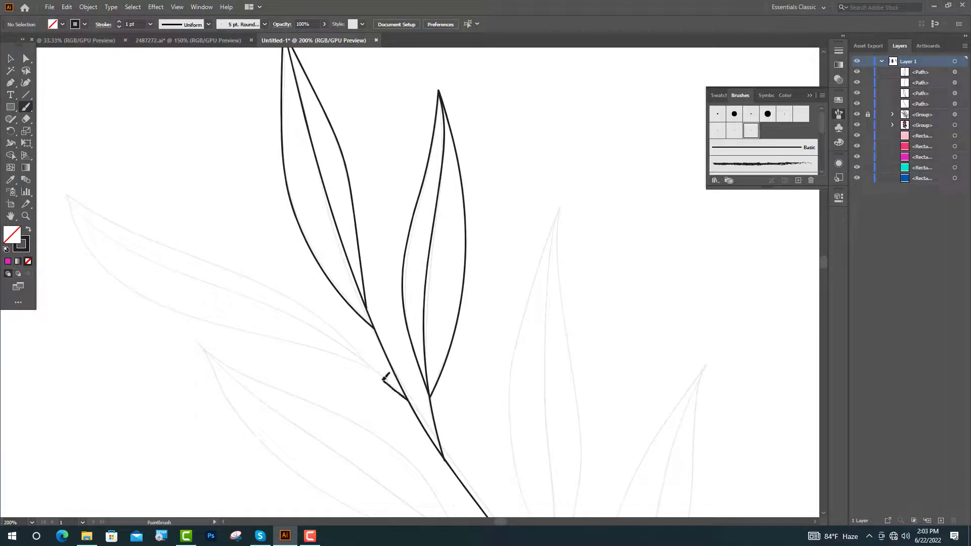
mouse_move(385, 379)
mouse_down()
mouse_move(366, 358)
mouse_move(64, 201)
mouse_up()
mouse_move(364, 365)
mouse_down()
mouse_move(229, 262)
mouse_move(85, 206)
mouse_move(98, 259)
mouse_move(150, 305)
mouse_move(368, 366)
mouse_up()
Step: Trace the midrib and outline of the middle leaf on the right side of the stem
drag(424, 427, 425, 142)
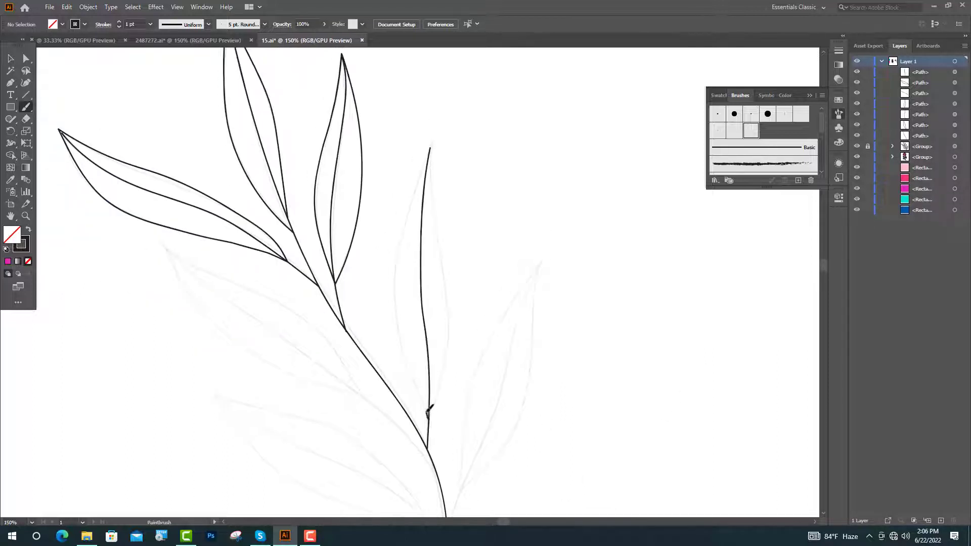
mouse_move(420, 391)
mouse_down()
mouse_move(390, 280)
mouse_move(407, 216)
mouse_move(434, 187)
mouse_up()
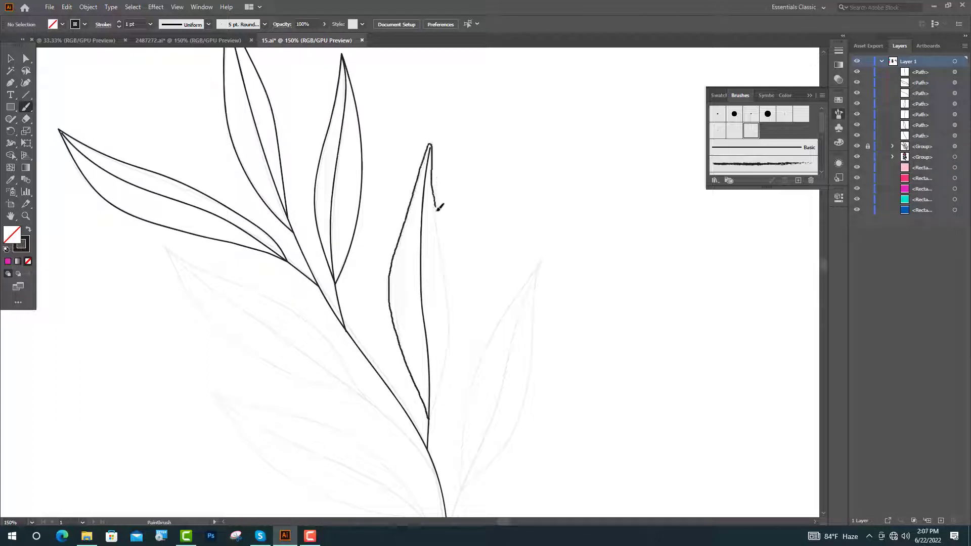
mouse_move(443, 246)
mouse_down()
mouse_move(447, 374)
mouse_move(429, 418)
mouse_move(480, 244)
mouse_up()
Step: Trace the outline of the lowest leaf on the right side of the stem around its midrib
key(ctrl+minus)
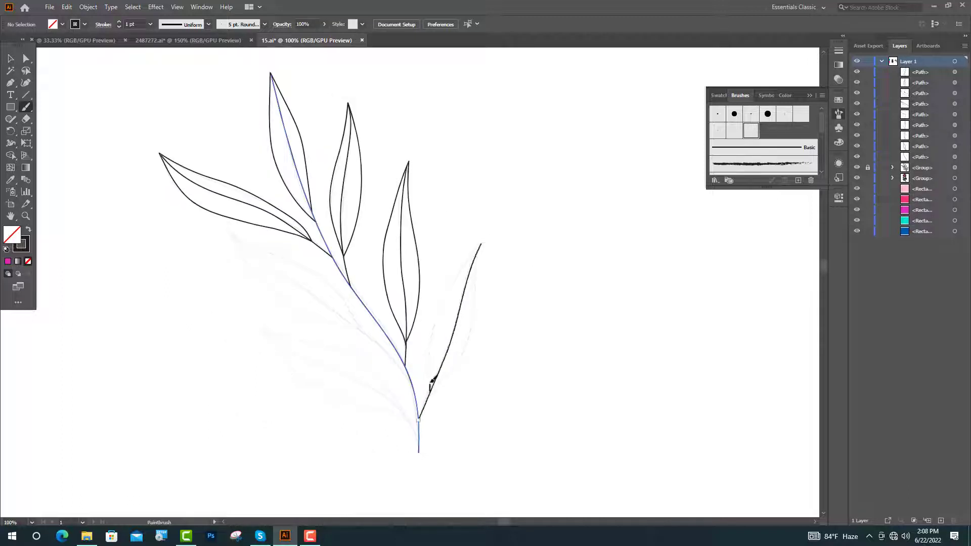
mouse_move(431, 389)
mouse_down()
mouse_move(430, 350)
mouse_move(482, 242)
mouse_move(461, 356)
mouse_up()
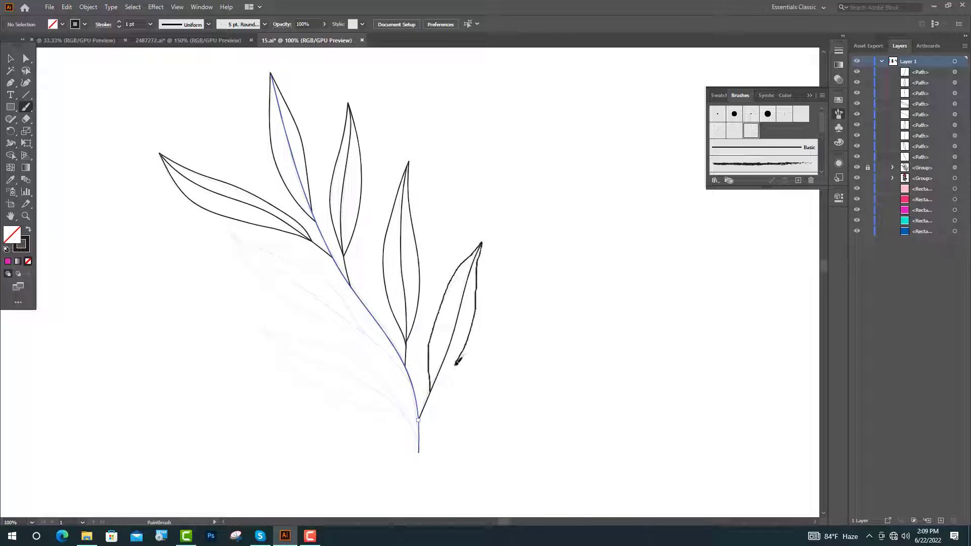
mouse_move(432, 388)
mouse_down()
mouse_move(467, 398)
mouse_move(426, 350)
mouse_move(293, 259)
mouse_up()
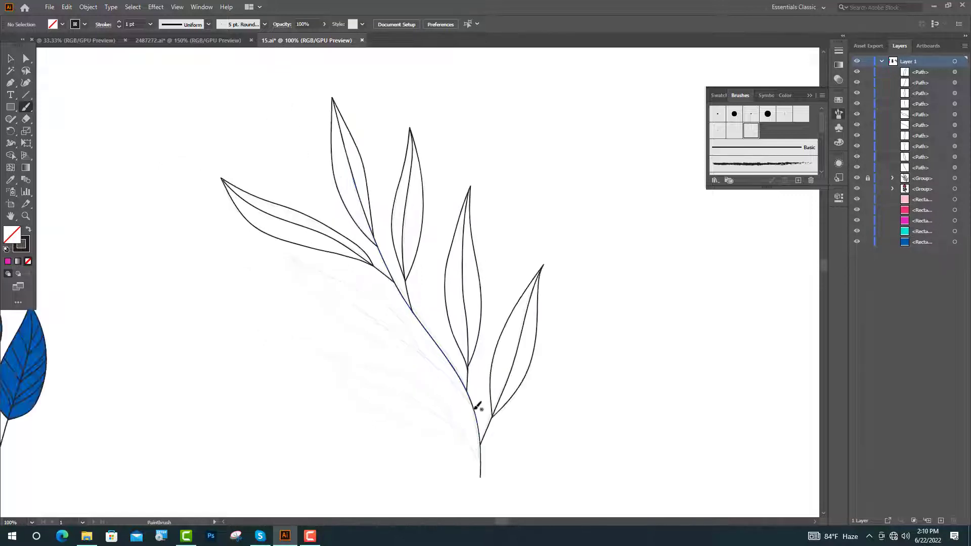
Step: Trace the midribs and outlines of the two lower leaves on the left side of the stem
mouse_move(426, 357)
mouse_down()
mouse_move(407, 323)
mouse_move(289, 253)
mouse_move(360, 335)
mouse_move(425, 350)
mouse_up()
key(ctrl+equal)
mouse_move(460, 403)
mouse_down()
mouse_move(389, 333)
mouse_move(232, 254)
mouse_up()
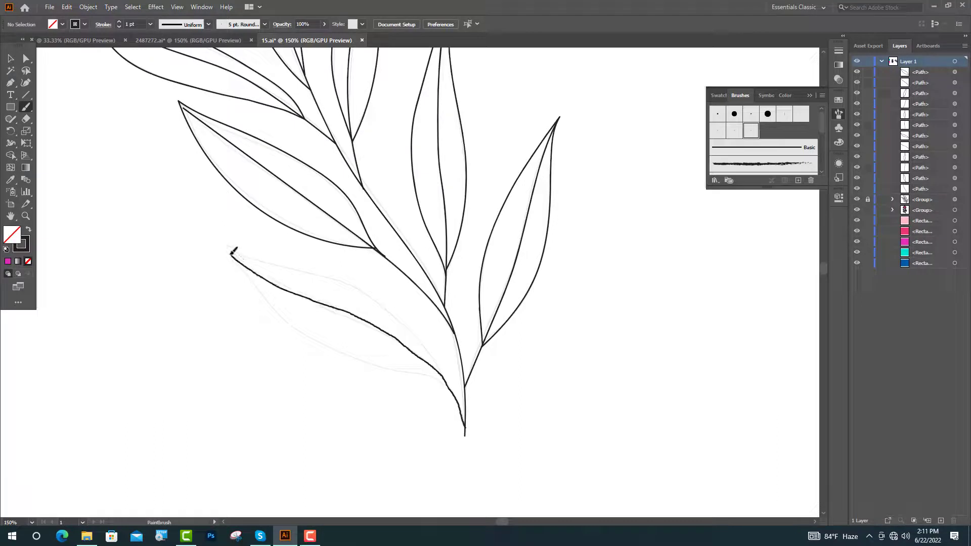
mouse_move(444, 374)
mouse_down()
mouse_move(364, 290)
mouse_move(233, 249)
mouse_move(271, 302)
mouse_move(344, 361)
mouse_move(443, 379)
mouse_up()
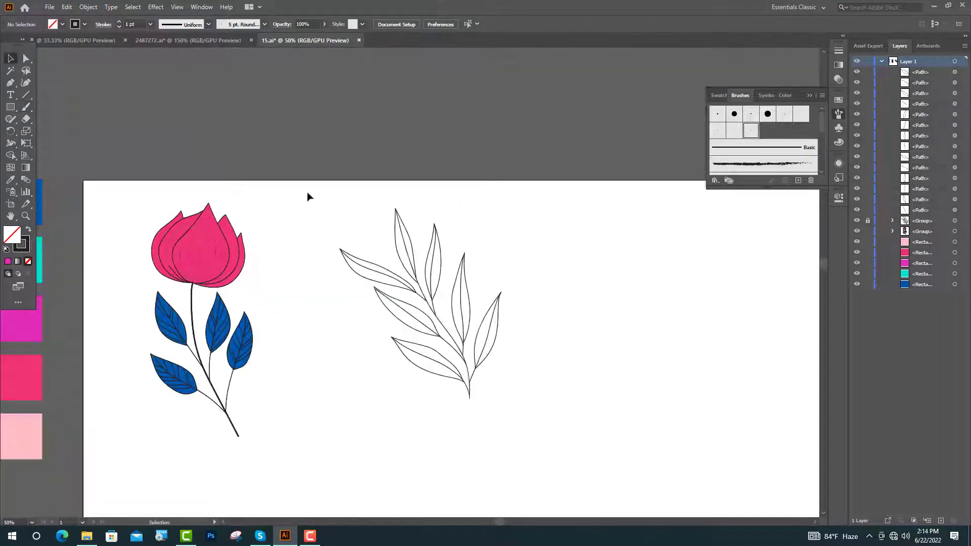
Step: Select every traced path of the leaf branch and expand its appearance into filled shapes
drag(307, 192, 529, 418)
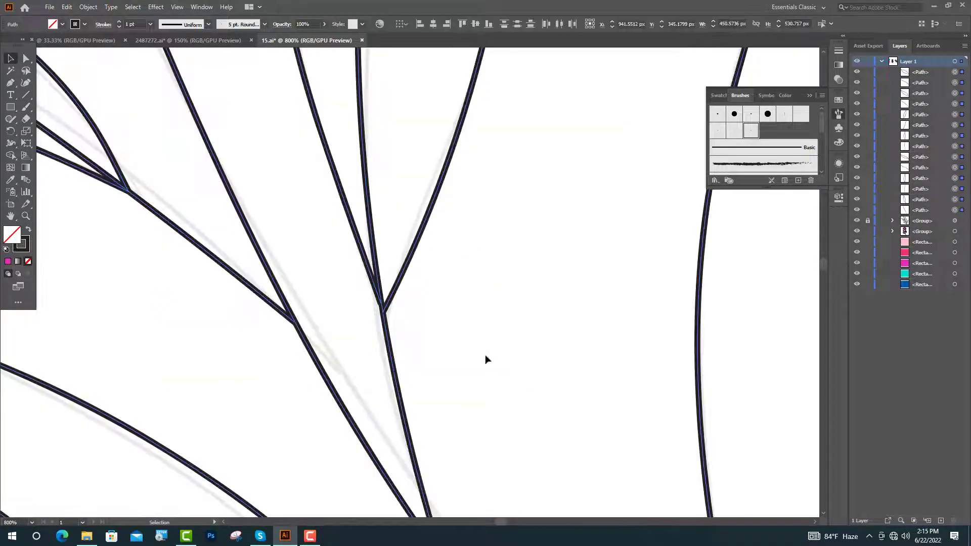
scroll(486, 359, down, 6)
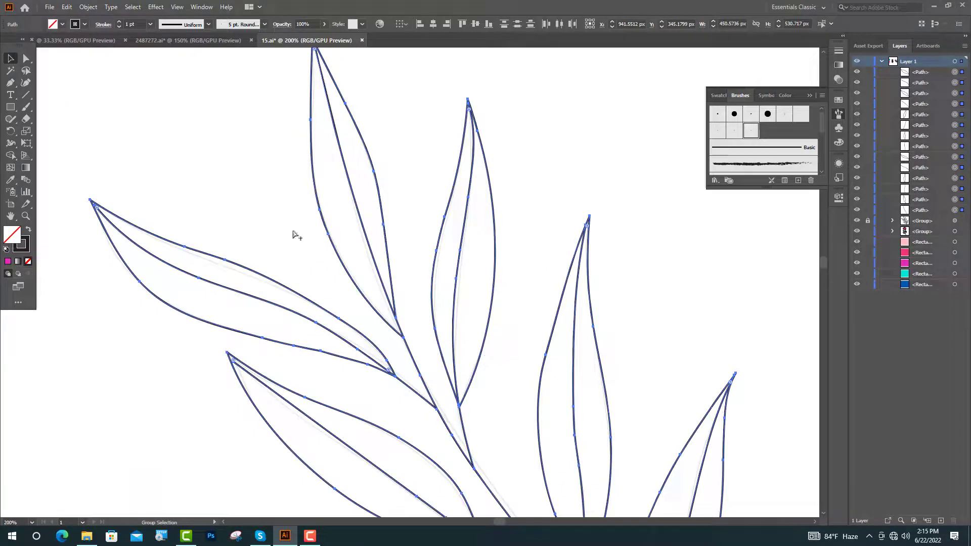
key(v)
click(88, 6)
click(112, 137)
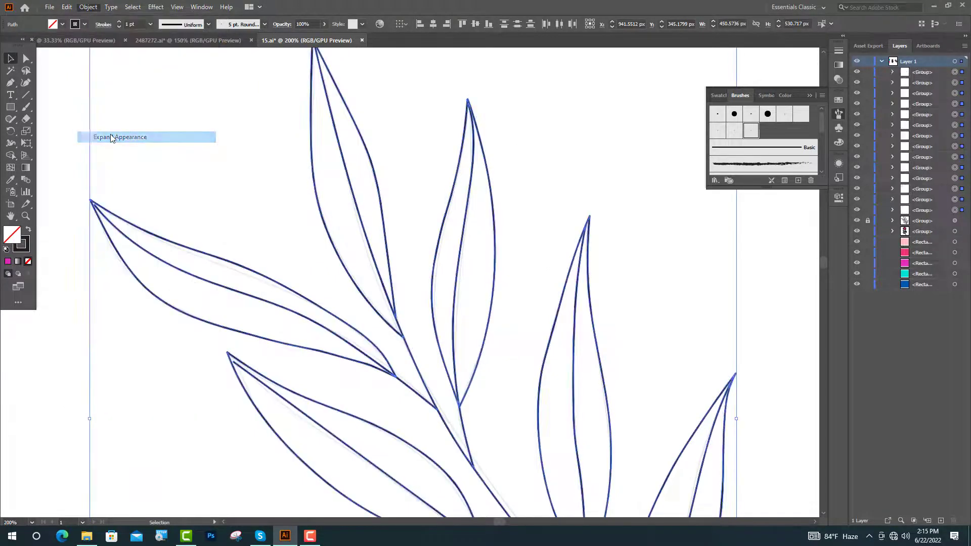
Step: Merge the expanded branch shapes into one compound path with the Pathfinder Unite operation
scroll(252, 249, down, 4)
click(839, 198)
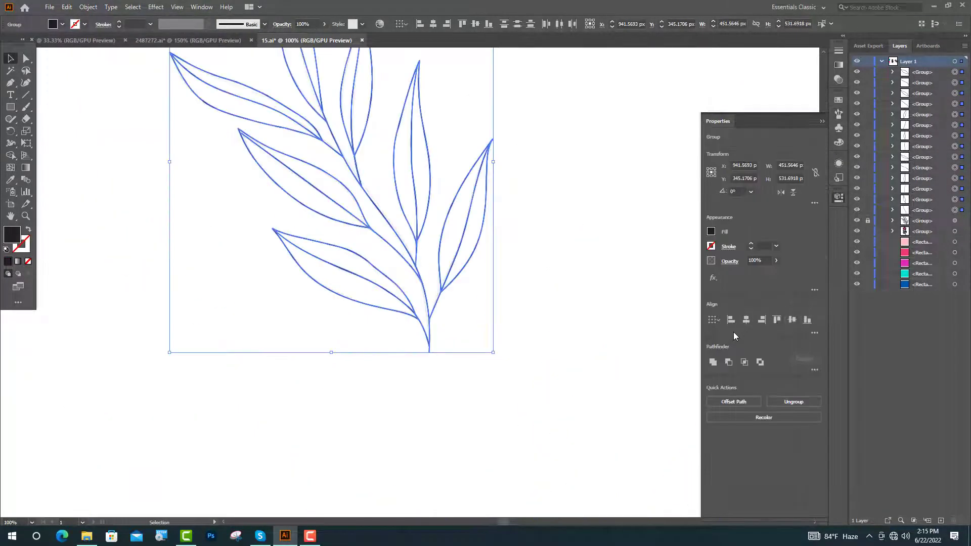
click(717, 362)
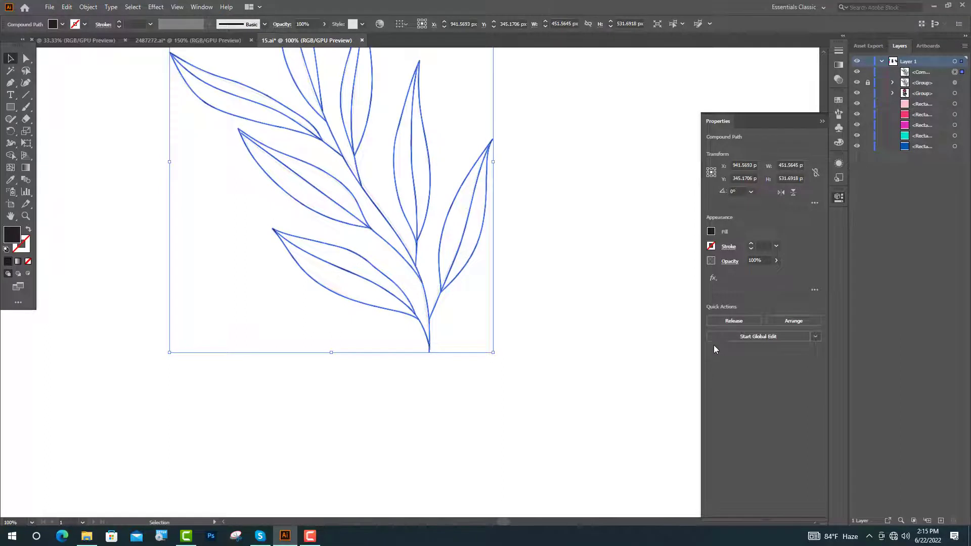
click(823, 122)
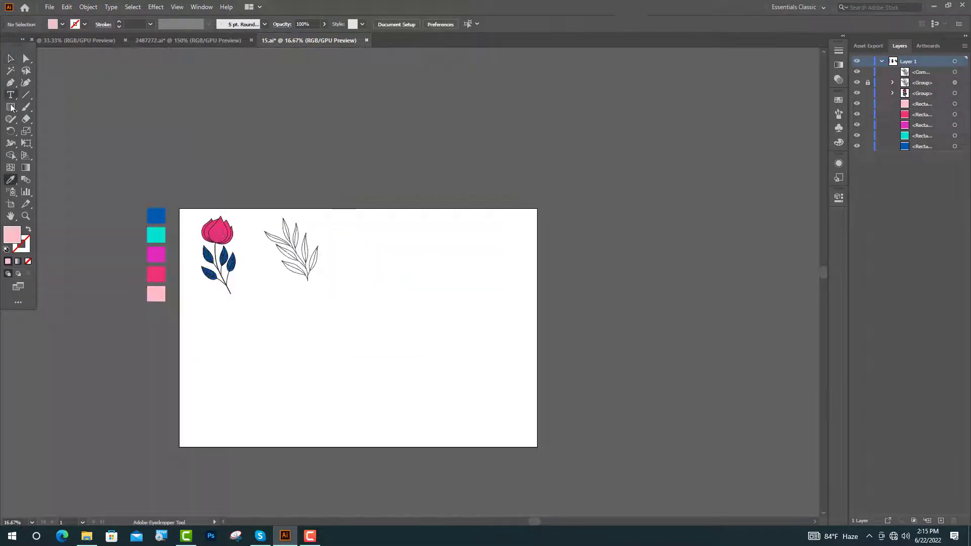
Step: Draw a light pink rectangle about 618 by 610 px covering the leaf branch
click(11, 107)
scroll(329, 268, up, 3)
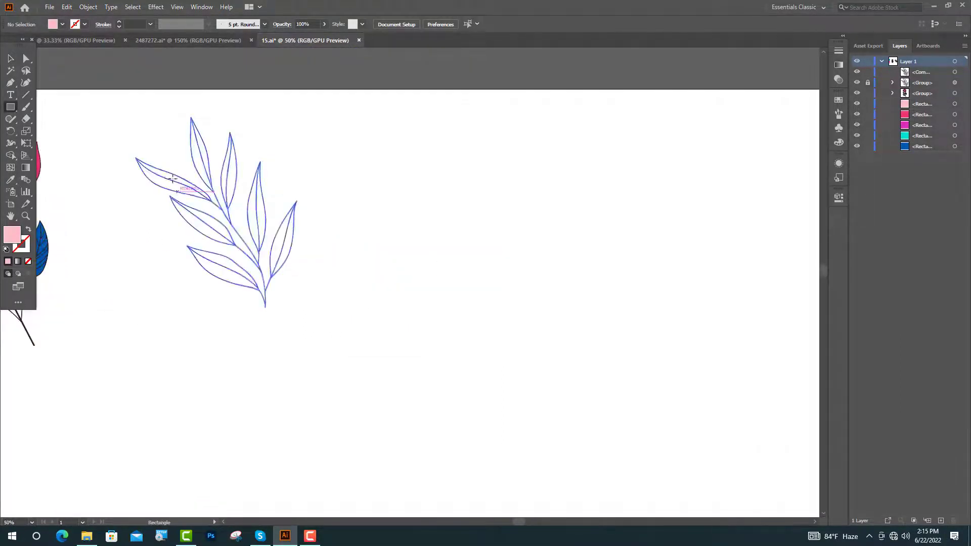
drag(125, 109, 346, 327)
Step: Move the branch compound path above the pink rectangle in Layer 1 and duplicate it in place, selecting the lower copy
key(v)
click(954, 83)
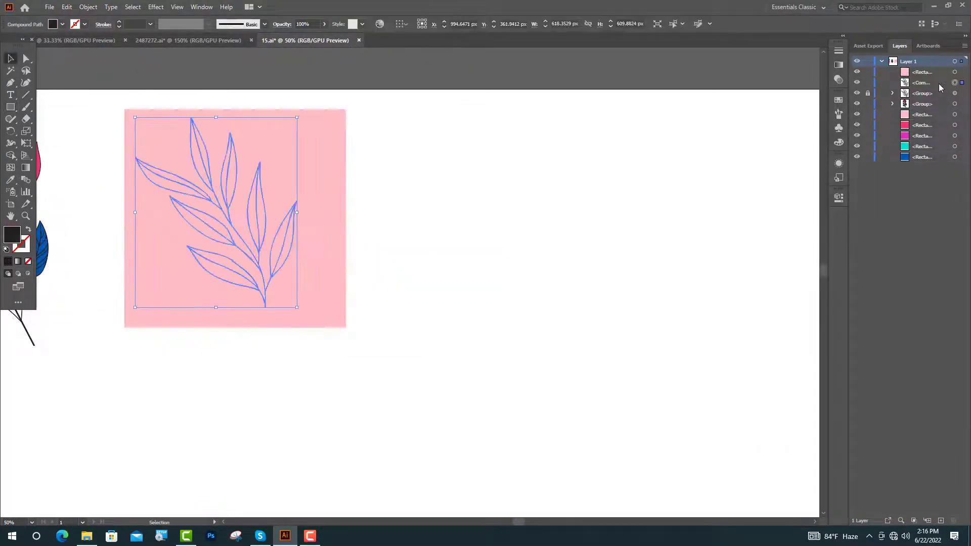
drag(920, 86, 927, 72)
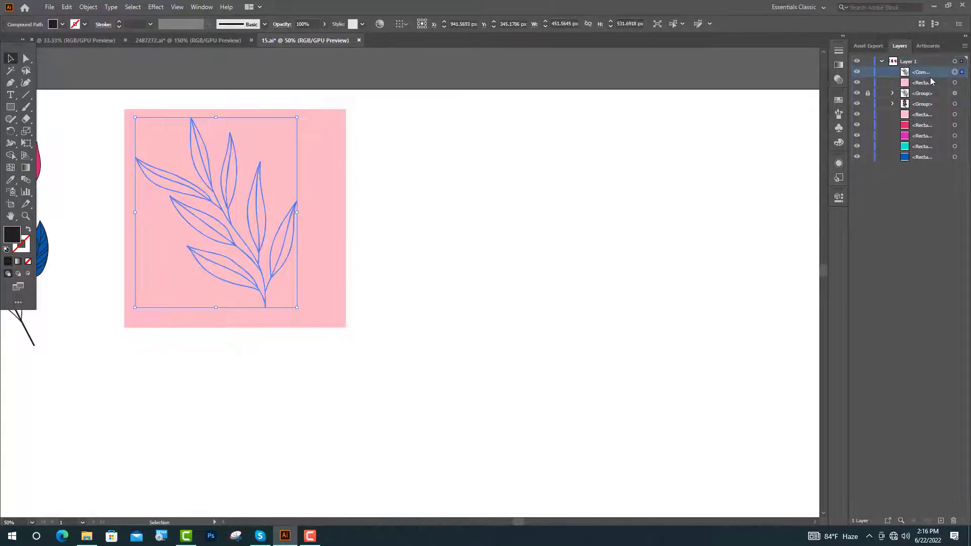
key(ctrl+f)
click(955, 83)
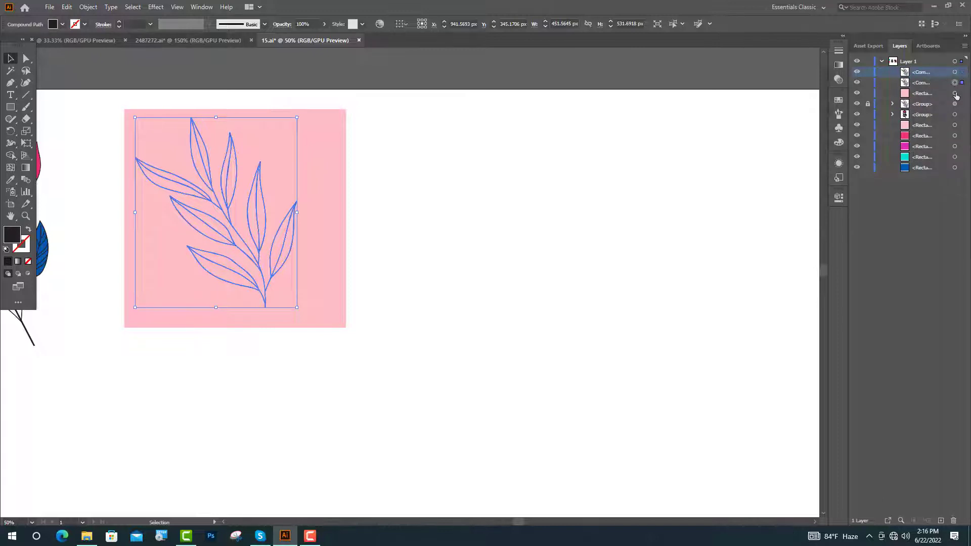
Step: Trim the pink rectangle with the lower copy of the branch compound path using Pathfinder Trim
shift+click(956, 93)
click(839, 198)
click(814, 370)
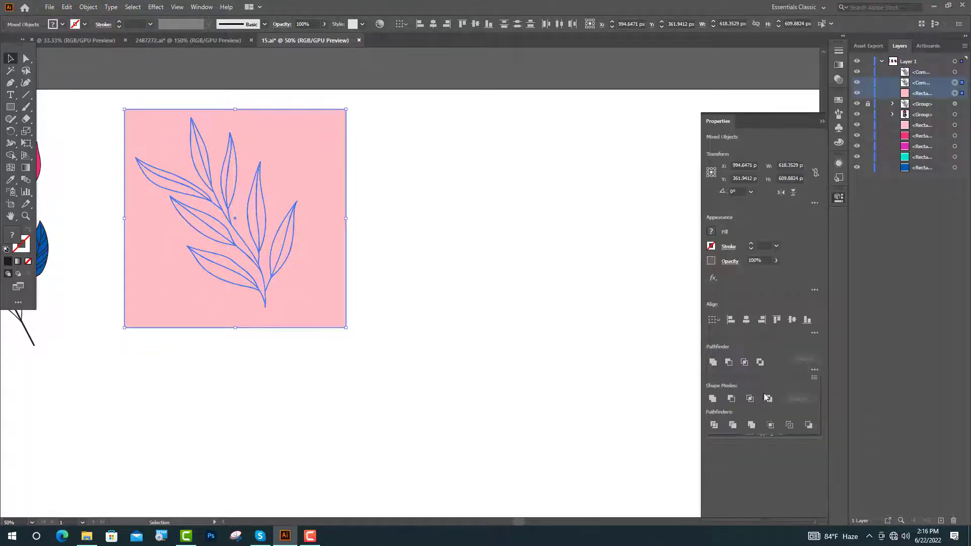
click(732, 424)
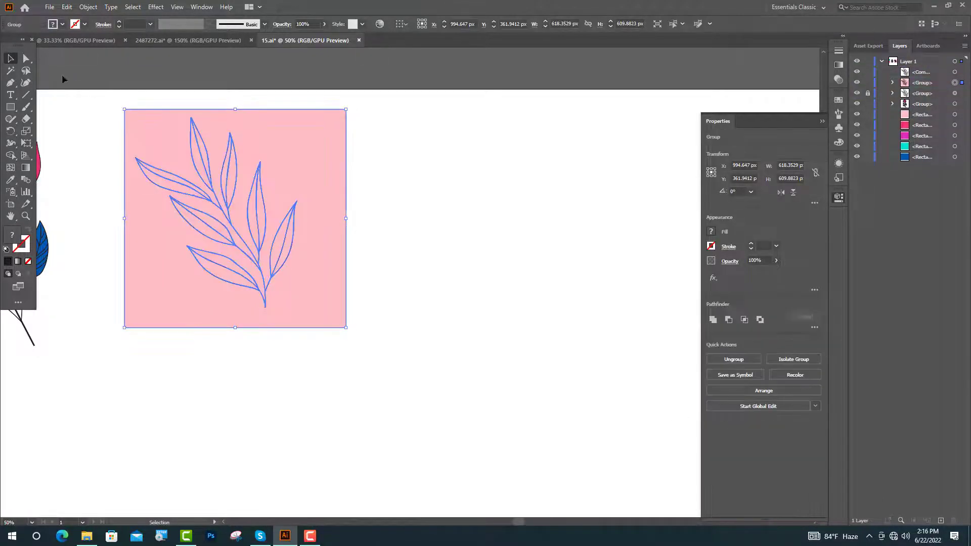
Step: Delete the pink background piece surrounding the leaves of the branch
click(23, 61)
click(282, 167)
key(Delete)
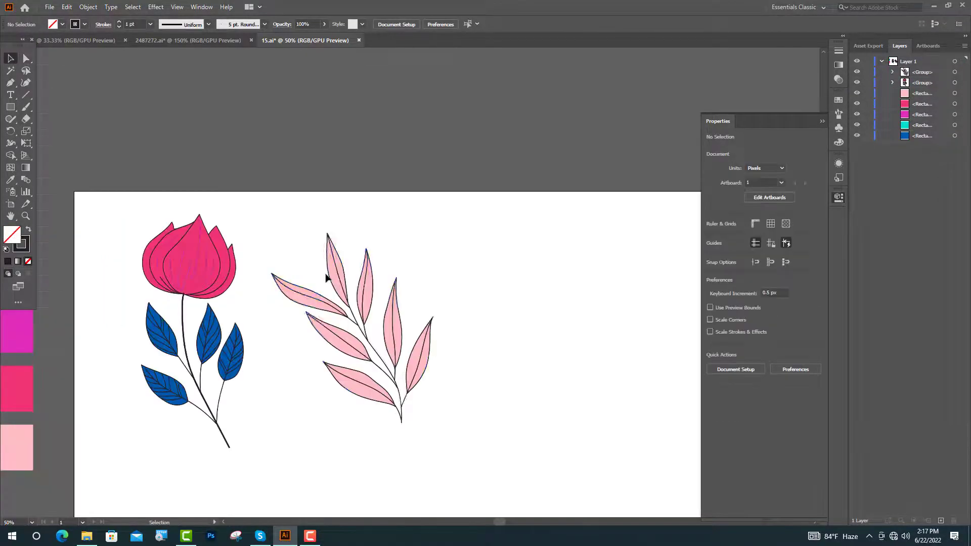
click(326, 278)
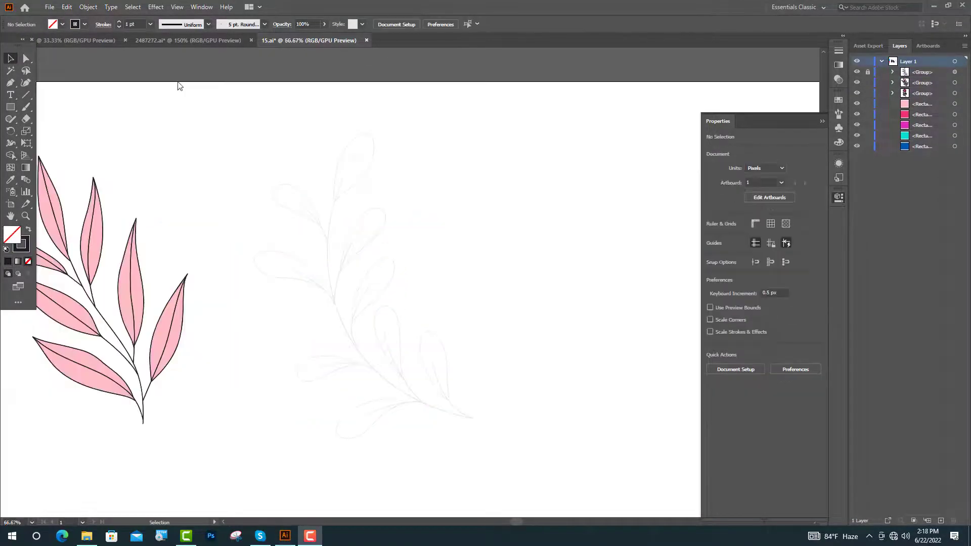
Step: Trace the curved main stem and topmost leaf of the new rounded-leaf branch sketch with the Paintbrush tool
key(b)
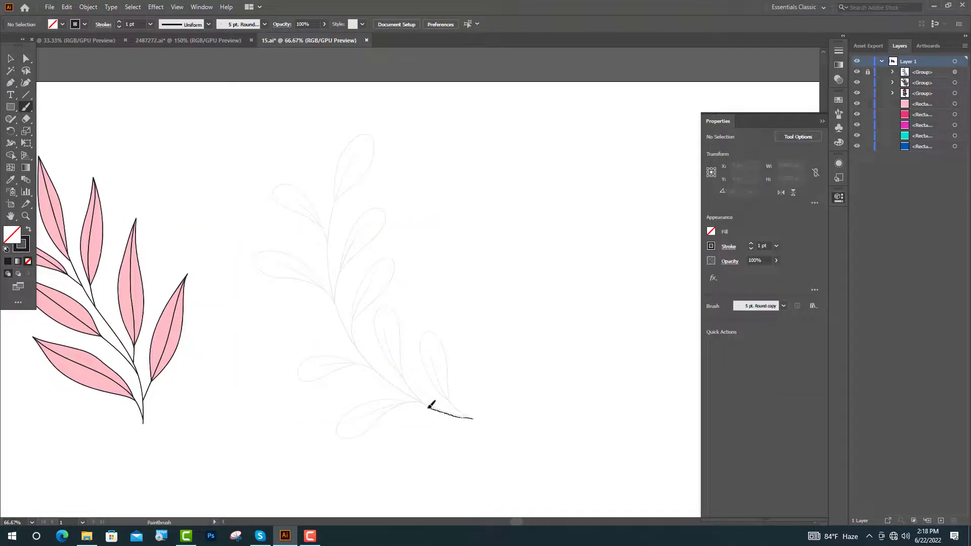
drag(428, 408, 351, 344)
drag(331, 294, 359, 150)
scroll(336, 130, up, 3)
mouse_move(336, 344)
mouse_down()
mouse_move(334, 285)
mouse_move(356, 210)
mouse_move(395, 161)
mouse_move(444, 240)
mouse_move(427, 269)
mouse_move(337, 345)
mouse_up()
Step: Trace the stalk, midrib and outline of the upper-left leaf and of the upper-right leaf beside the stem
mouse_move(316, 468)
mouse_down()
mouse_move(364, 360)
mouse_move(348, 315)
mouse_move(259, 234)
mouse_up()
mouse_move(342, 305)
mouse_down()
mouse_move(321, 255)
mouse_move(213, 201)
mouse_move(206, 218)
mouse_move(273, 278)
mouse_move(301, 283)
mouse_up()
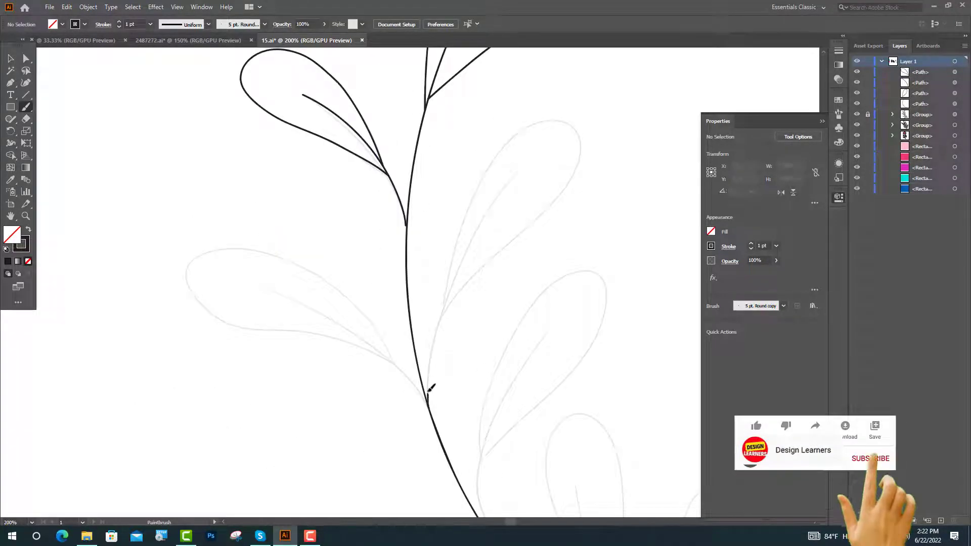
mouse_move(428, 401)
mouse_down()
mouse_move(477, 236)
mouse_move(527, 166)
mouse_up()
mouse_move(444, 309)
mouse_down()
mouse_move(463, 260)
mouse_move(582, 156)
mouse_move(578, 174)
mouse_move(481, 264)
mouse_move(440, 324)
mouse_up()
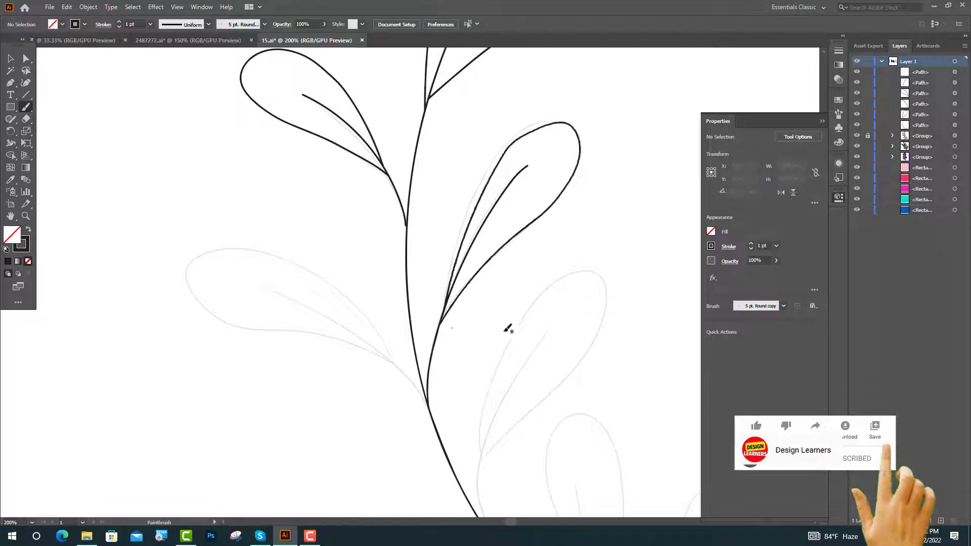
Step: Trace the midrib and outline of the middle-left leaf with the Paintbrush
scroll(505, 324, down, 1)
mouse_move(356, 360)
mouse_down()
mouse_move(337, 331)
mouse_move(225, 266)
mouse_up()
scroll(298, 202, up, 1)
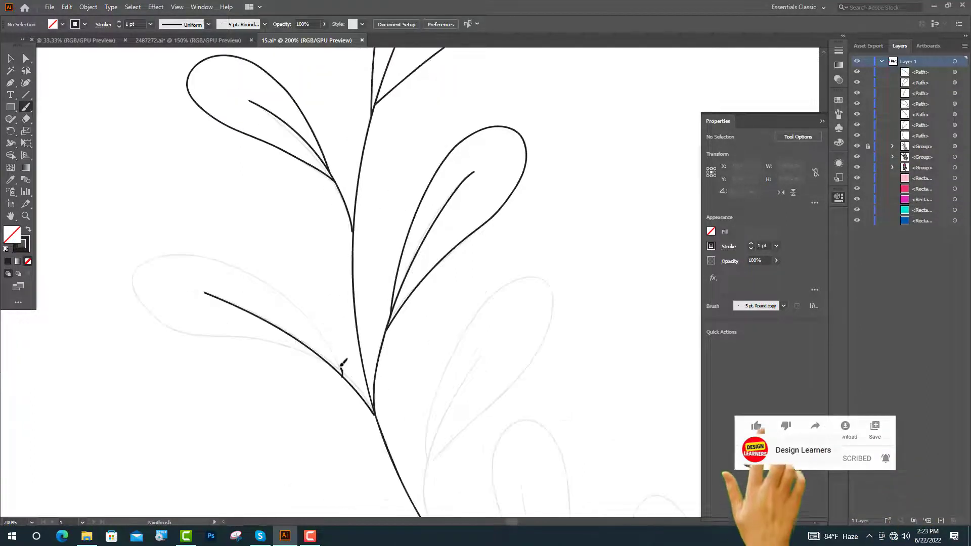
mouse_move(343, 377)
mouse_down()
mouse_move(330, 347)
mouse_move(136, 274)
mouse_move(137, 298)
mouse_move(171, 327)
mouse_move(315, 354)
mouse_move(341, 374)
mouse_up()
Step: Trace the midrib and outline of the second leaf down on the stem's right side
key(ctrl+minus)
mouse_move(331, 252)
mouse_down()
mouse_move(325, 227)
mouse_move(364, 145)
mouse_up()
key(ctrl+plus)
key(ctrl+plus)
key(ctrl+plus)
mouse_move(350, 415)
mouse_down()
mouse_move(351, 365)
mouse_move(429, 198)
mouse_move(525, 140)
mouse_move(539, 162)
mouse_move(539, 201)
mouse_move(460, 319)
mouse_move(350, 426)
mouse_up()
Step: Trace the stalk, midrib and outline of the lower-left leaf branching from the main stem
scroll(362, 264, down, 4)
scroll(362, 265, up, 3)
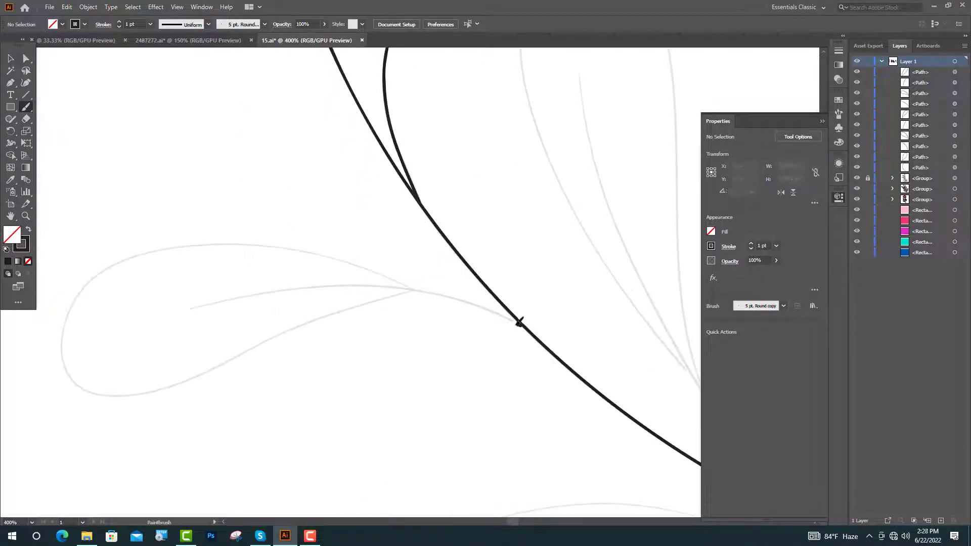
mouse_move(521, 323)
mouse_down()
mouse_move(466, 306)
mouse_move(185, 301)
mouse_up()
mouse_move(416, 292)
mouse_down()
mouse_move(356, 264)
mouse_move(62, 355)
mouse_move(83, 382)
mouse_move(416, 290)
mouse_up()
Step: Trace the stalks, midribs and outlines of the two upright leaves near the stem's lower end
scroll(76, 245, down, 2)
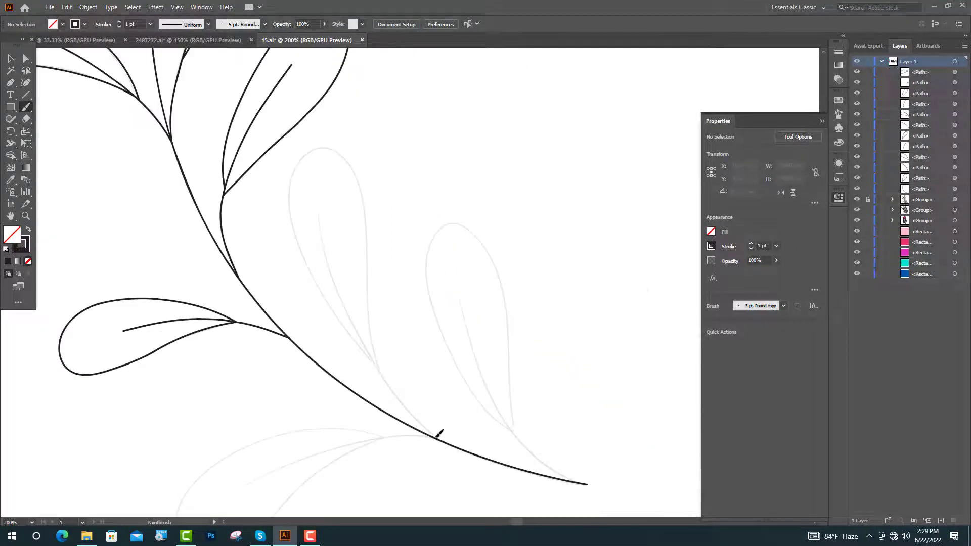
mouse_move(438, 439)
mouse_down()
mouse_move(348, 305)
mouse_move(320, 201)
mouse_up()
mouse_move(371, 357)
mouse_down()
mouse_move(331, 294)
mouse_move(327, 145)
mouse_move(342, 150)
mouse_move(373, 250)
mouse_move(383, 373)
mouse_up()
drag(574, 478, 506, 425)
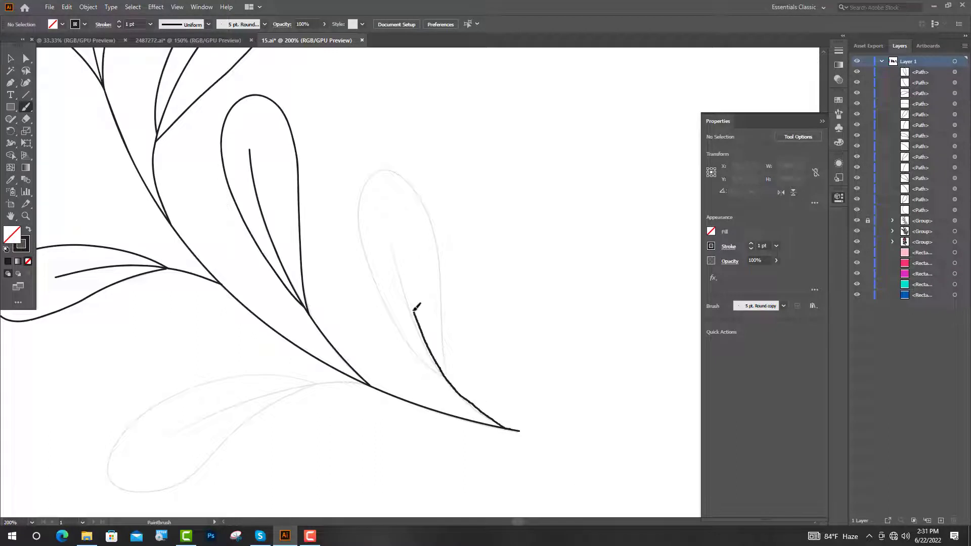
drag(395, 245, 449, 378)
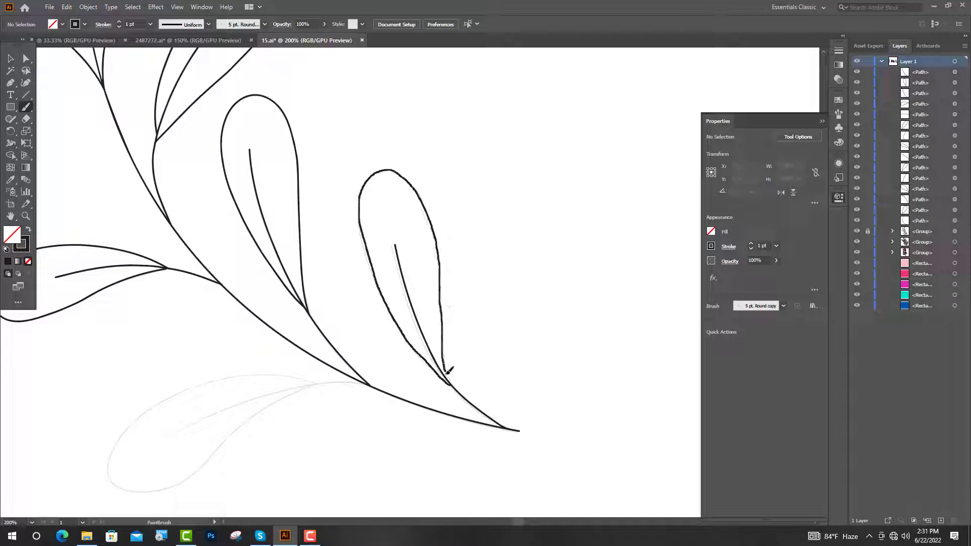
drag(449, 383, 450, 385)
Step: Trace the stalk, midrib and outline of the remaining leaf beneath the main stem
drag(565, 209, 552, 207)
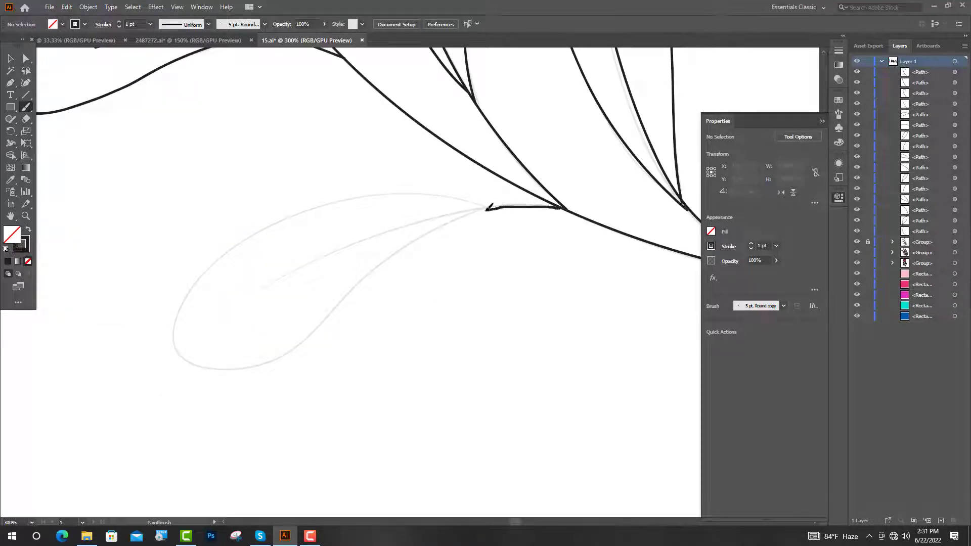
drag(489, 208, 324, 258)
drag(224, 321, 223, 322)
drag(499, 208, 478, 201)
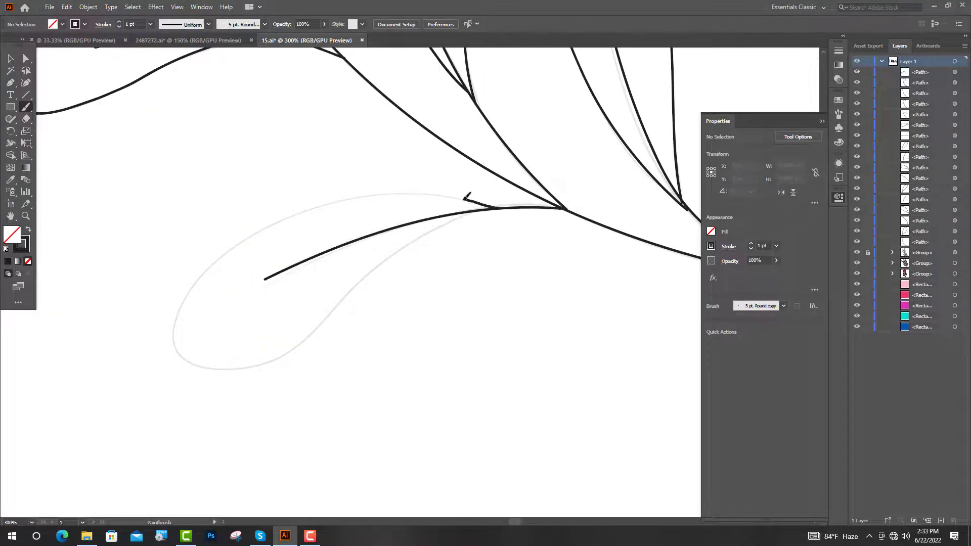
drag(327, 204, 186, 291)
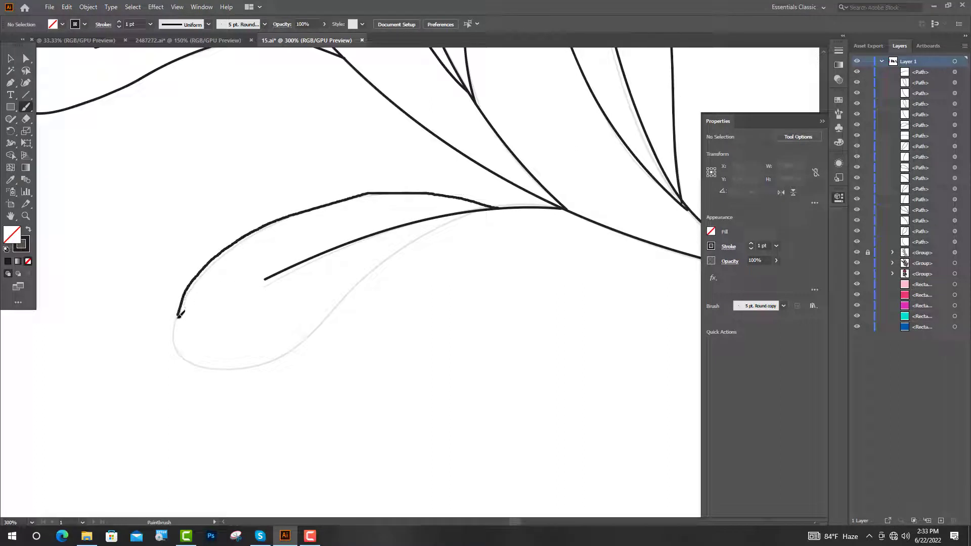
drag(305, 338, 462, 217)
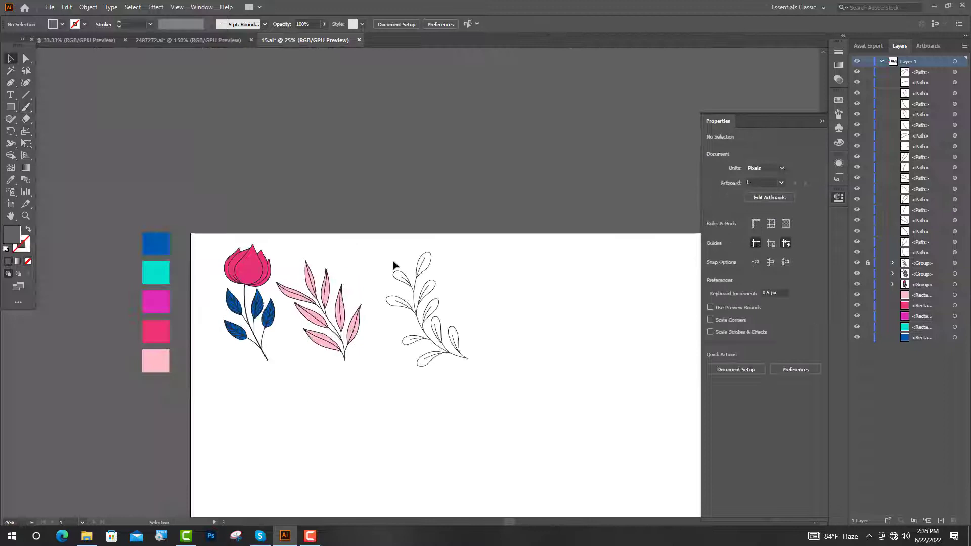
Step: Expand the appearance of the grouped rounded-leaf branch paths and merge them into a compound path with Pathfinder Unite
drag(392, 265, 493, 391)
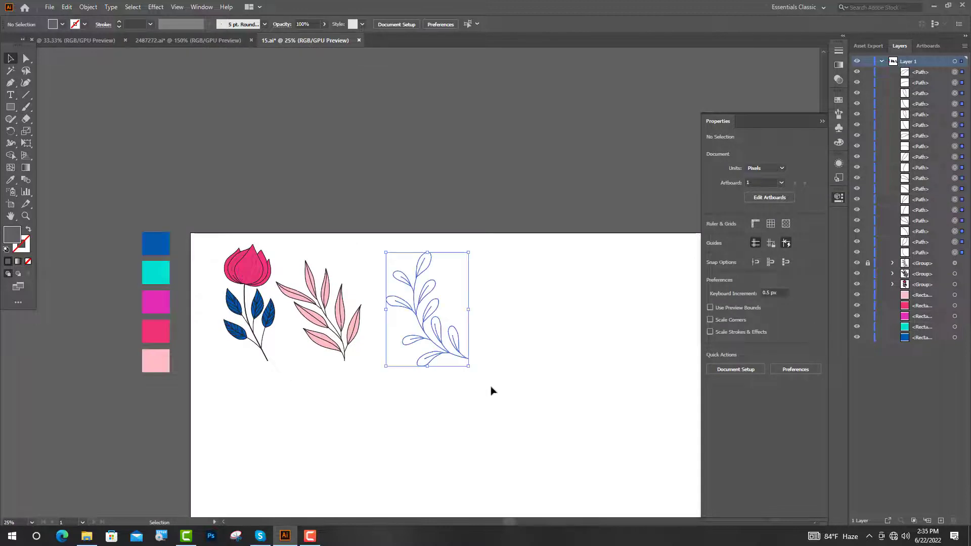
key(ctrl+g)
click(88, 7)
click(120, 137)
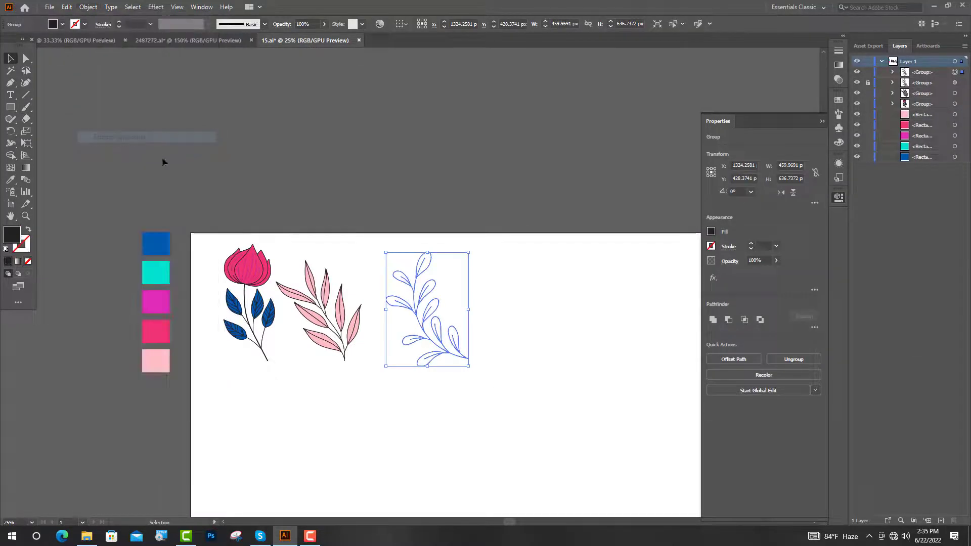
click(714, 319)
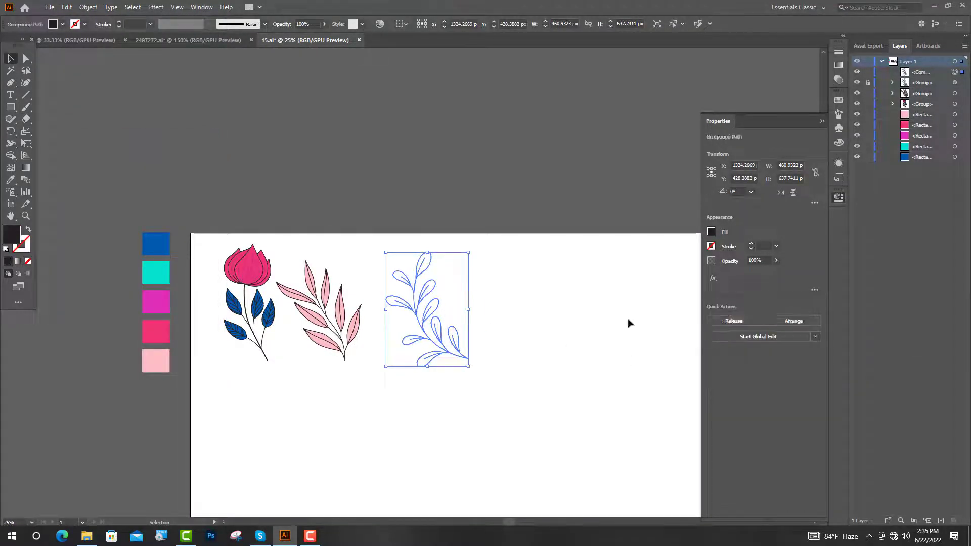
click(629, 321)
Step: Draw a turquoise rectangle about 553 by 773 px covering the rounded-leaf branch
click(11, 108)
mouse_move(382, 248)
mouse_down()
mouse_move(443, 311)
mouse_move(481, 386)
mouse_up()
key(v)
Step: Move the rounded-leaf compound path above the turquoise rectangle in Layer 1 and duplicate it in place
drag(943, 84, 941, 68)
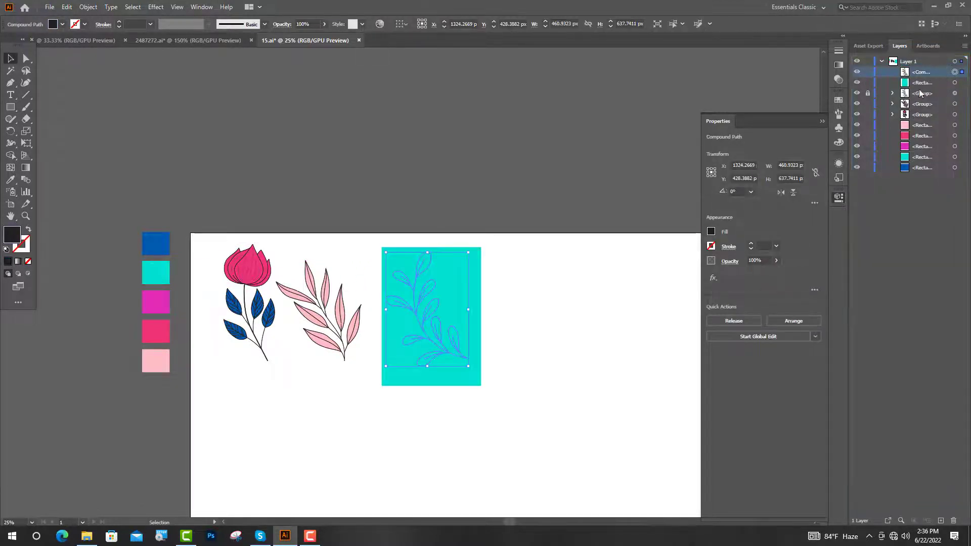
scroll(382, 325, up, 1)
key(ctrl+c)
key(ctrl+f)
click(569, 274)
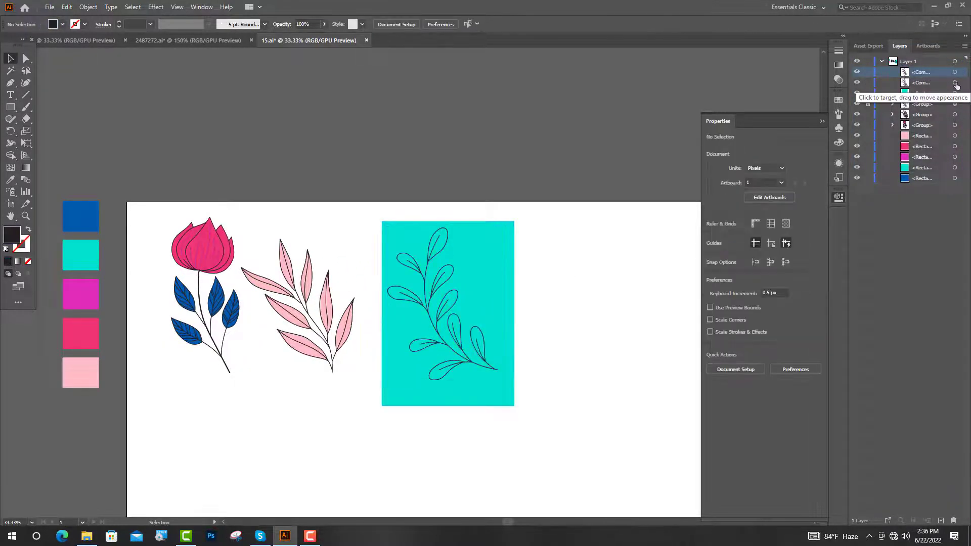
Step: Split the turquoise rectangle along the lower copy of the branch outline with Pathfinder Divide
click(956, 83)
shift+click(955, 93)
click(814, 370)
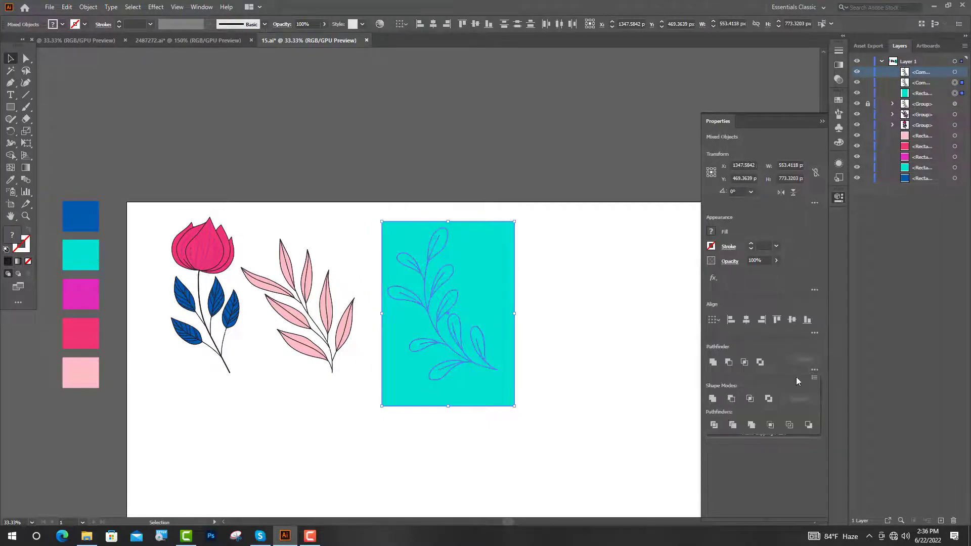
click(715, 425)
Step: Delete the turquoise background piece outside the leaves of the branch
key(ctrl+shift+a)
key(a)
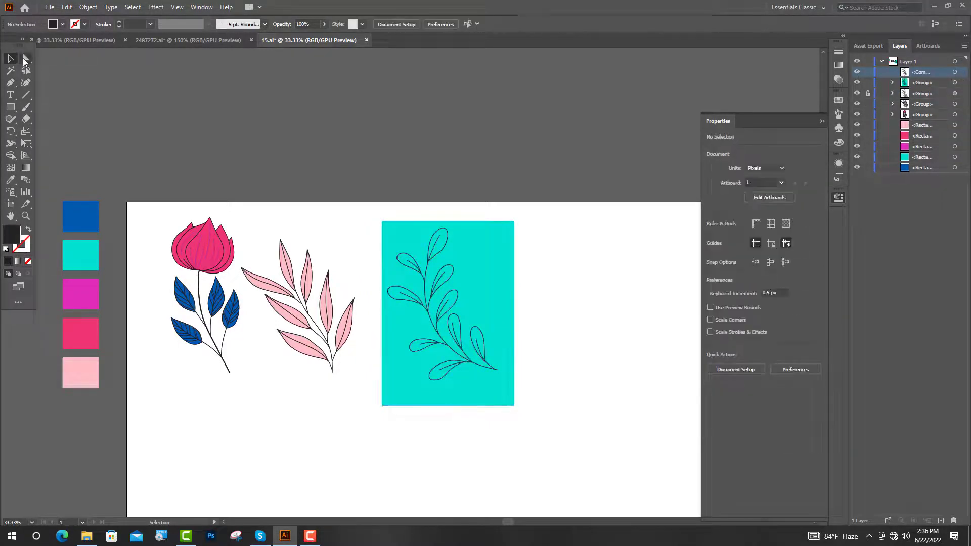
click(481, 268)
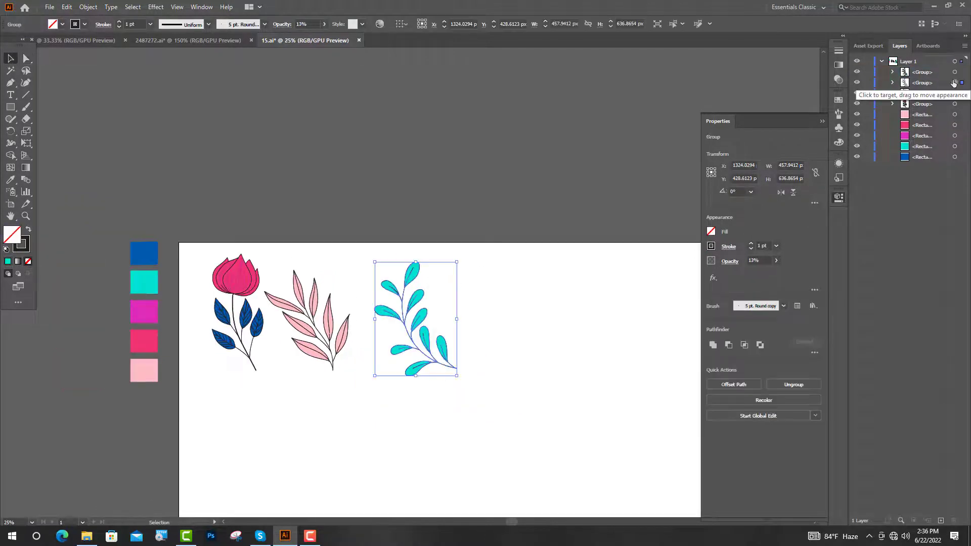
Step: Delete the faded tracing sketch and move the turquoise branch below the flower
key(ctrl+shift+a)
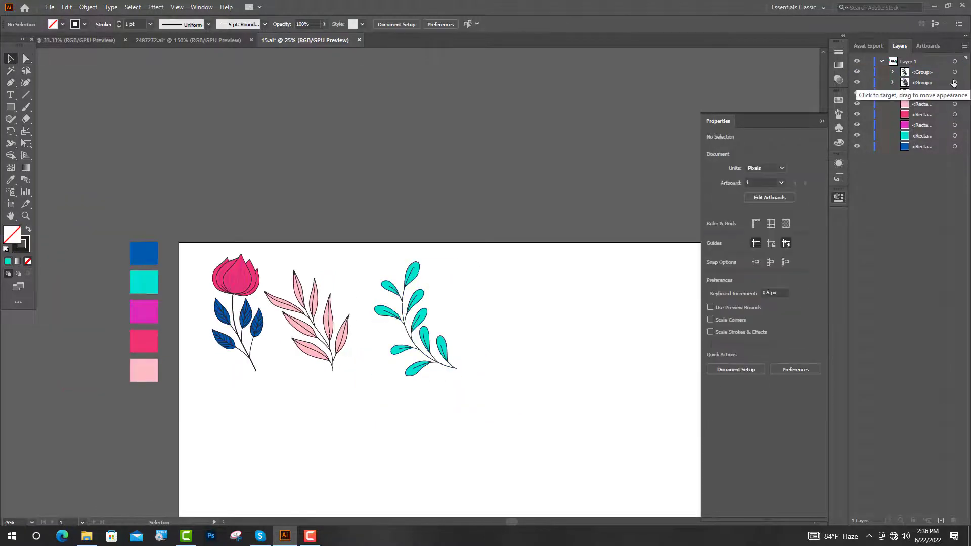
click(435, 360)
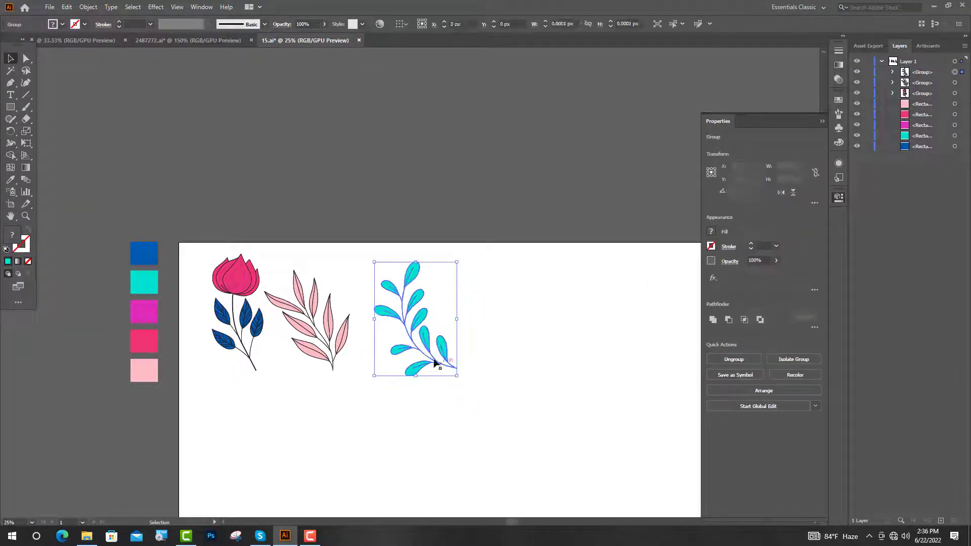
drag(435, 361, 356, 400)
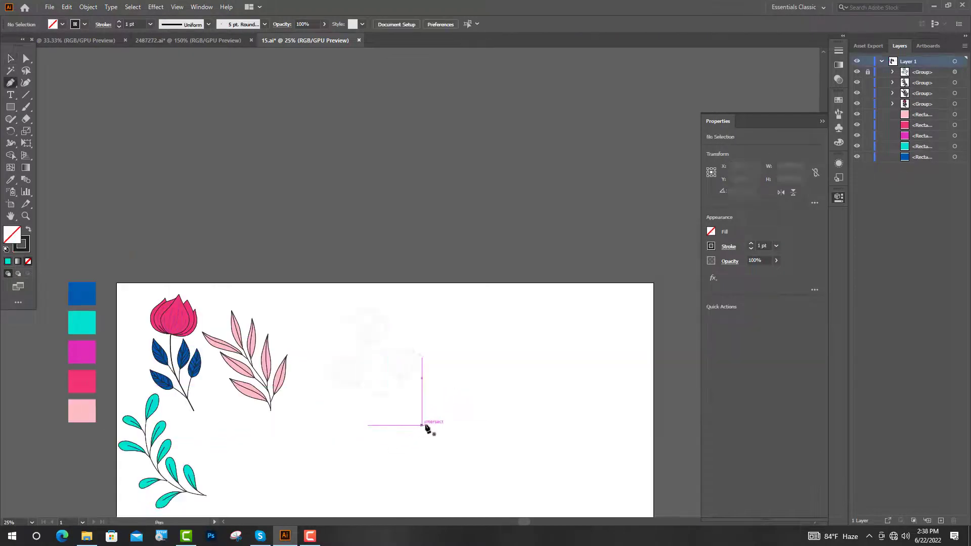
Step: Draw the curved main stem of the berry plant sketch with the Pen tool, ending at the upper berry cluster
click(425, 425)
scroll(386, 423, up, 2)
drag(355, 261, 354, 148)
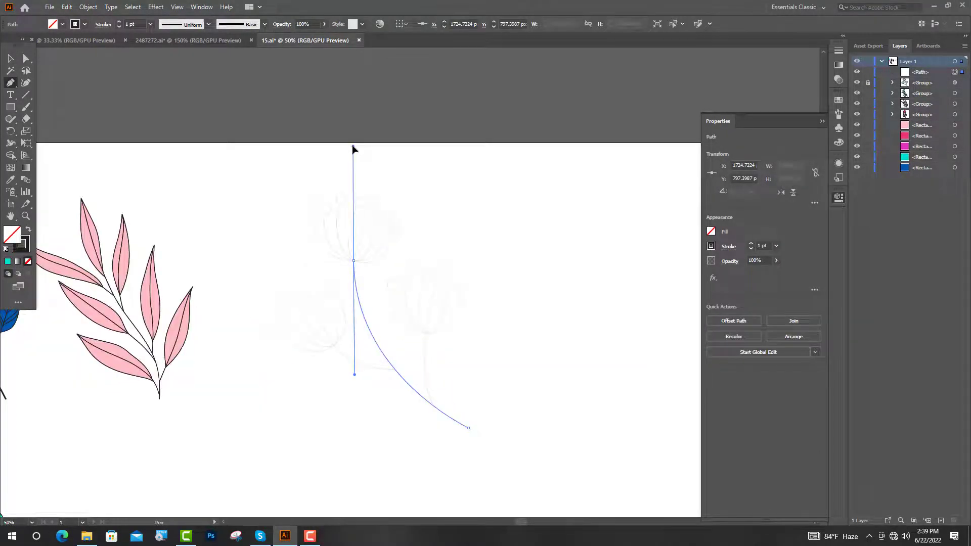
ctrl+click(353, 150)
Step: Draw the two leftmost curved stalks of the upper berry cluster from the stem's tip to their berries
scroll(355, 255, up, 8)
click(345, 332)
scroll(364, 347, down, 4)
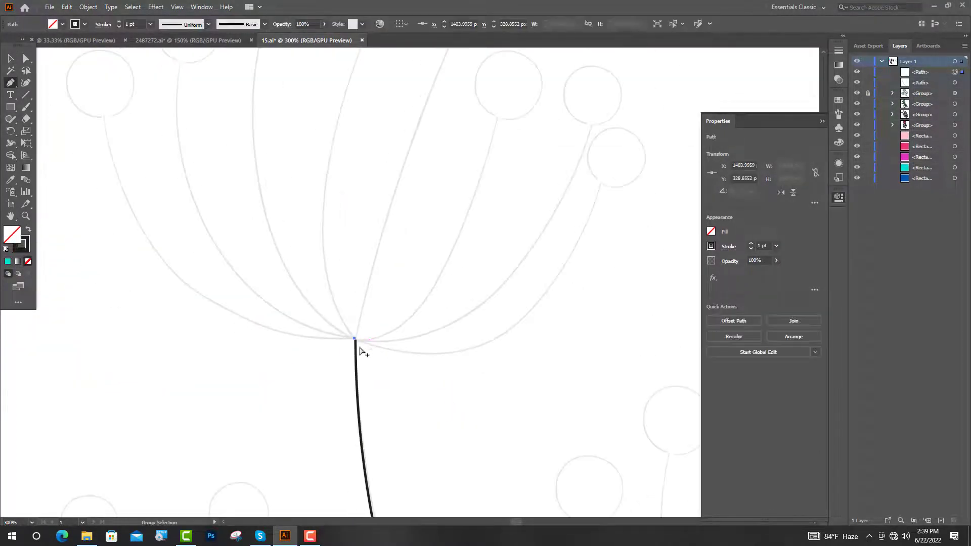
drag(104, 224, 82, 104)
scroll(101, 230, down, 2)
scroll(339, 295, down, 1)
click(264, 325)
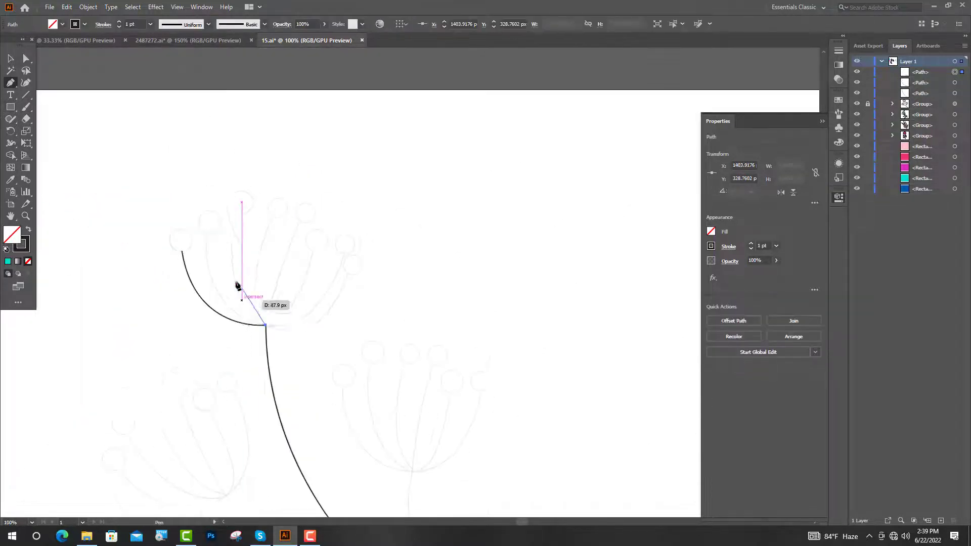
scroll(210, 180, up, 2)
drag(204, 288, 220, 122)
Step: Draw the third, fourth and fifth stalks of the upper berry cluster from the stem's tip to their berries
scroll(398, 421, up, 1)
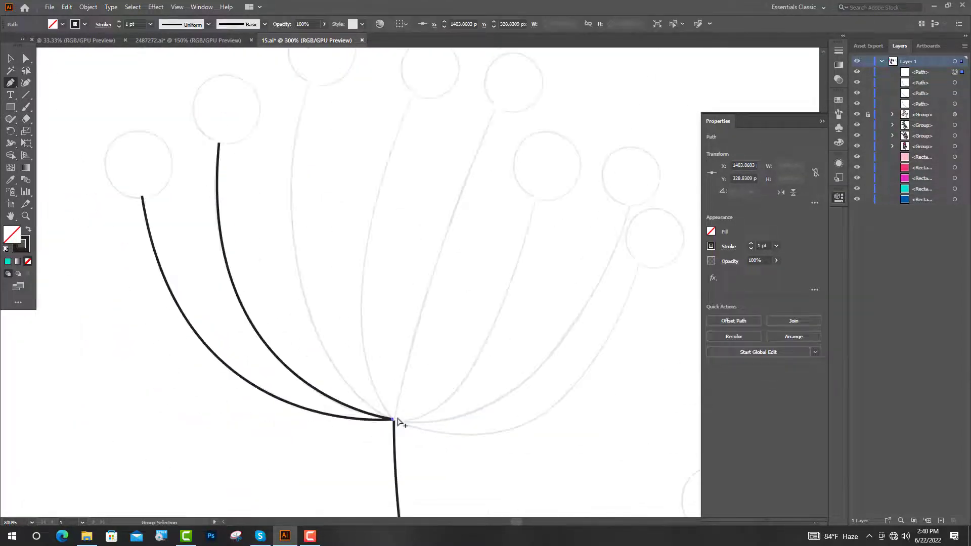
scroll(415, 425, up, 2)
scroll(392, 120, down, 2)
drag(309, 142, 392, 120)
key(Escape)
scroll(399, 419, up, 10)
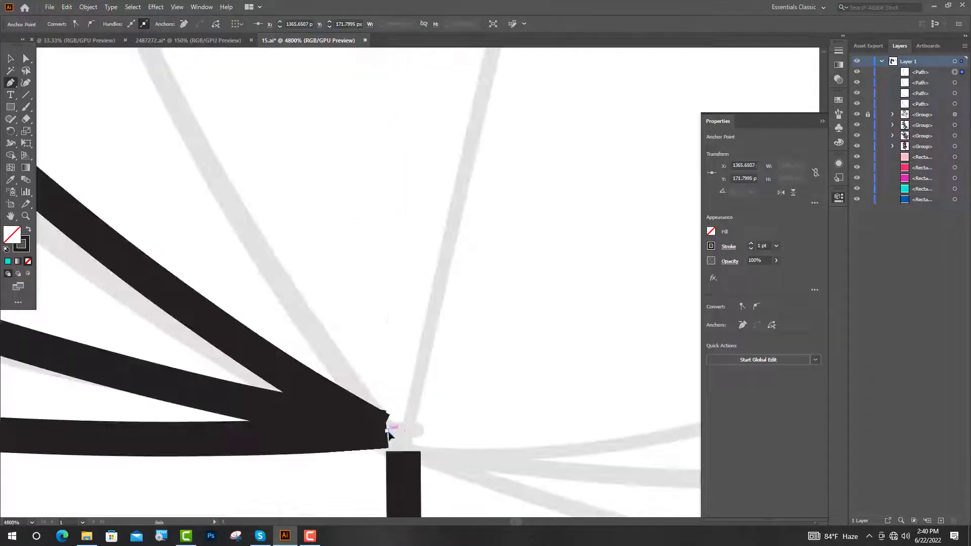
click(388, 434)
scroll(372, 397, down, 10)
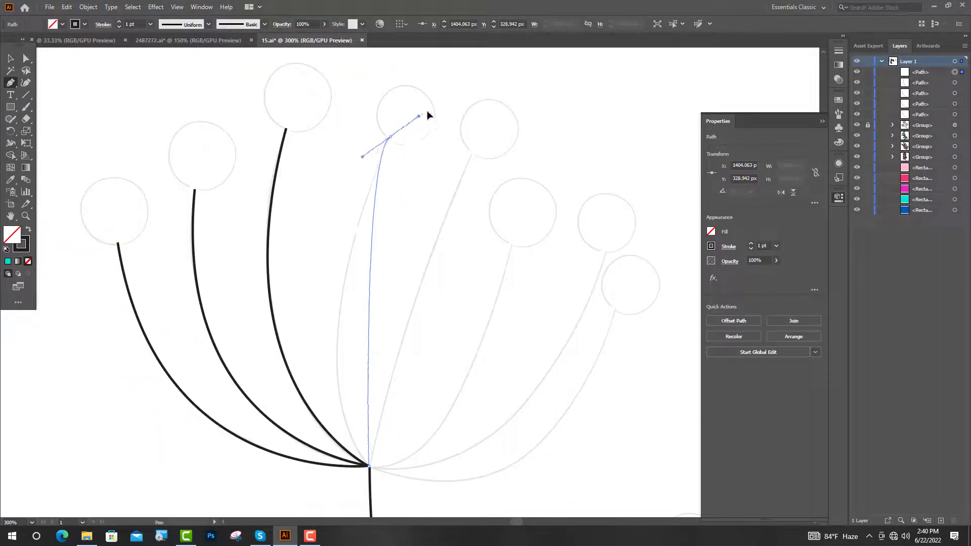
scroll(431, 351, up, 4)
scroll(431, 349, down, 2)
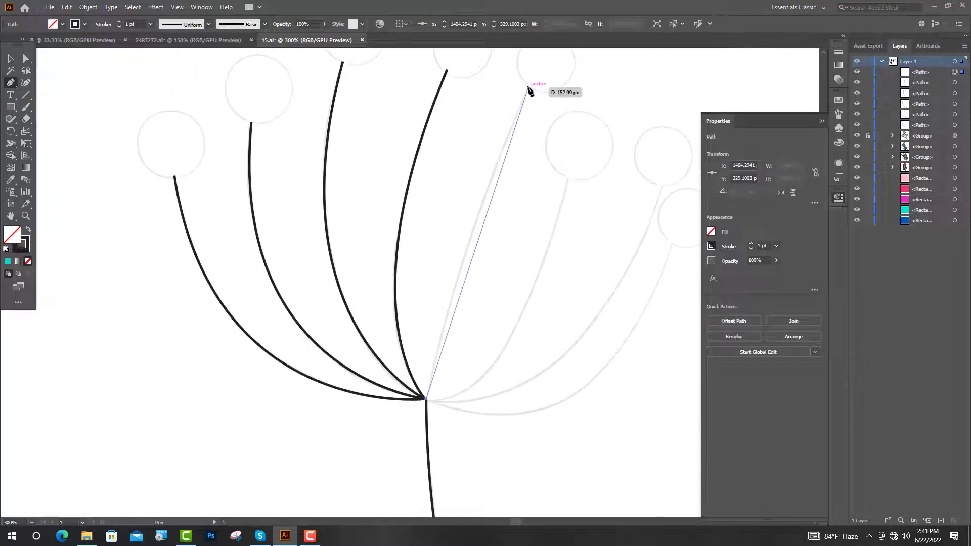
drag(529, 90, 544, 21)
scroll(397, 427, up, 5)
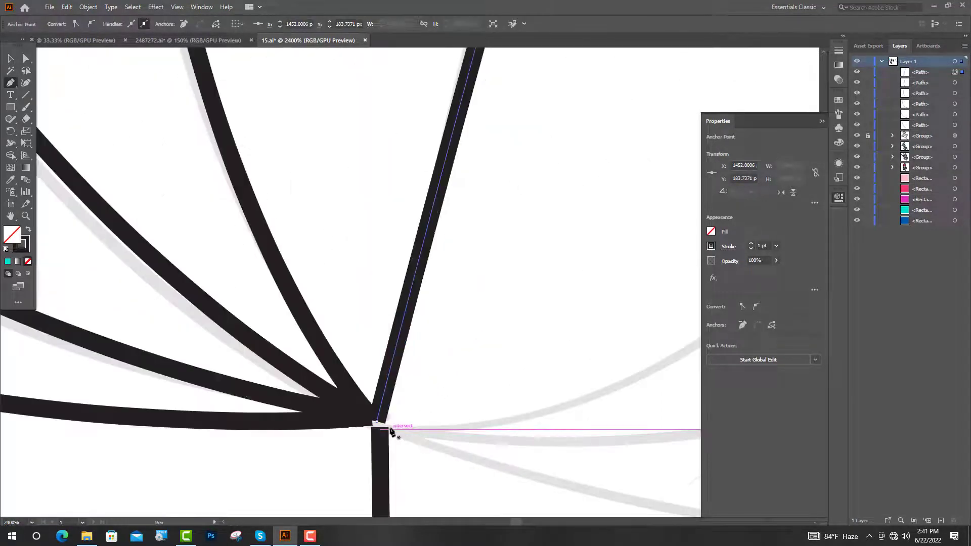
Step: Draw the three rightmost curved stalks of the upper berry cluster from the stem's tip to their berries
click(388, 429)
scroll(383, 434, down, 4)
scroll(585, 87, down, 2)
drag(578, 111, 616, 104)
drag(570, 246, 605, 126)
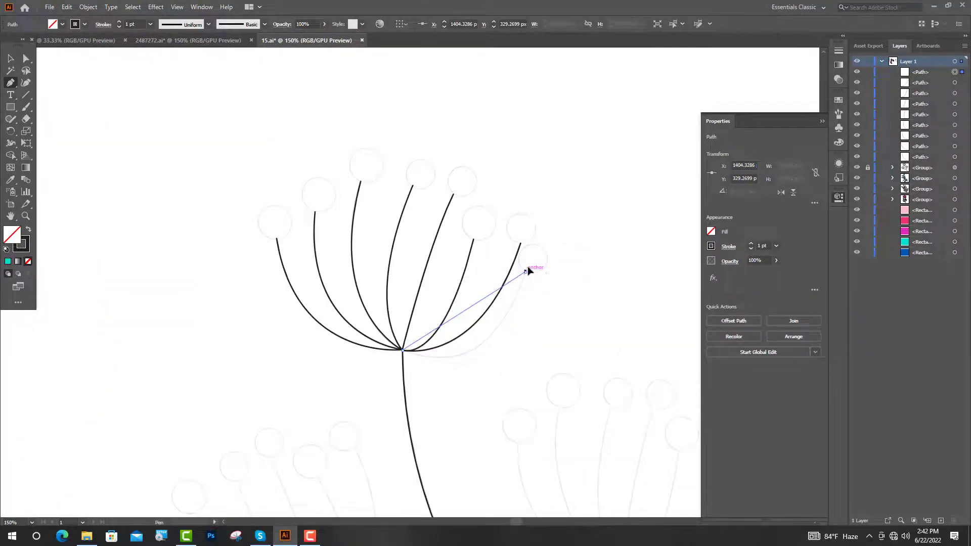
drag(528, 270, 590, 189)
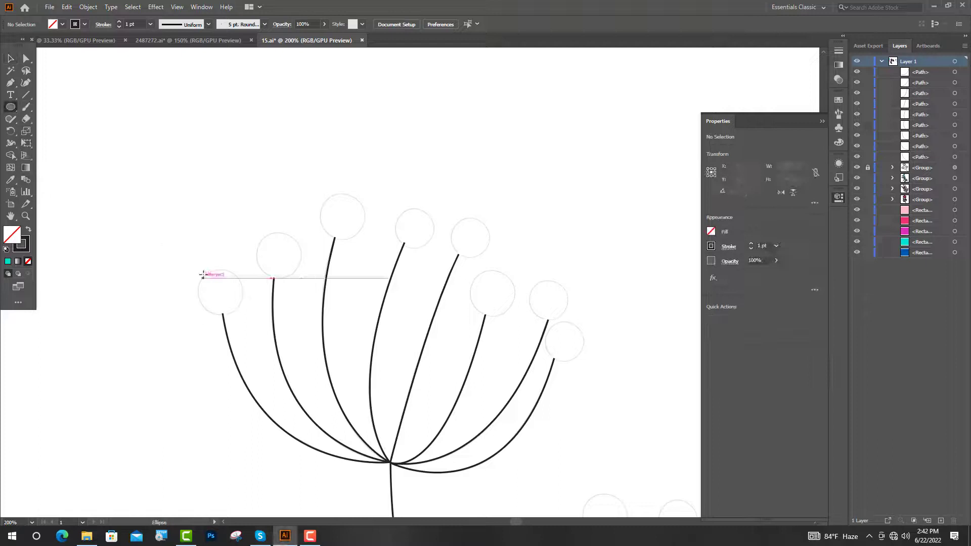
Step: Draw a circle about 32 px wide on the leftmost upper berry and copy it onto the next three, shrinking the fourth to about 28 px
drag(203, 274, 246, 313)
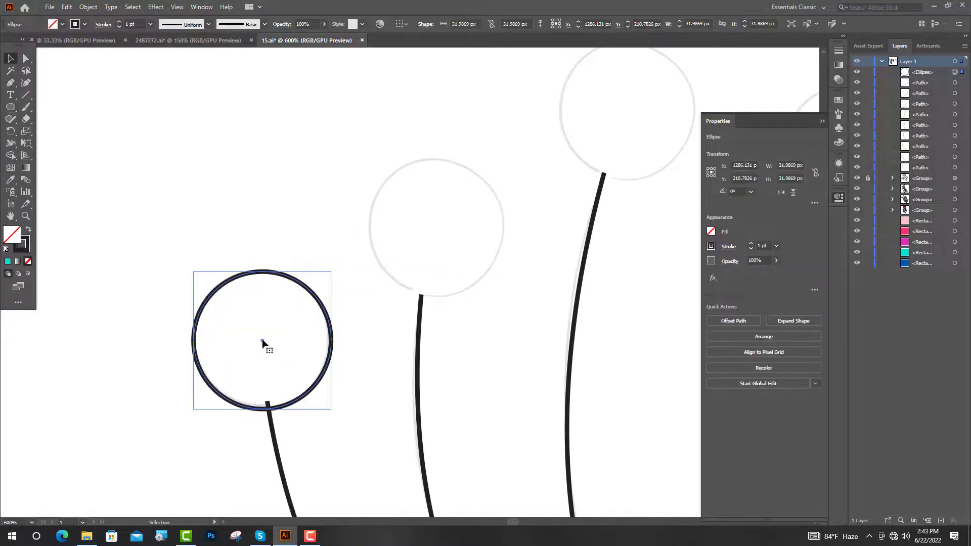
drag(263, 343, 434, 228)
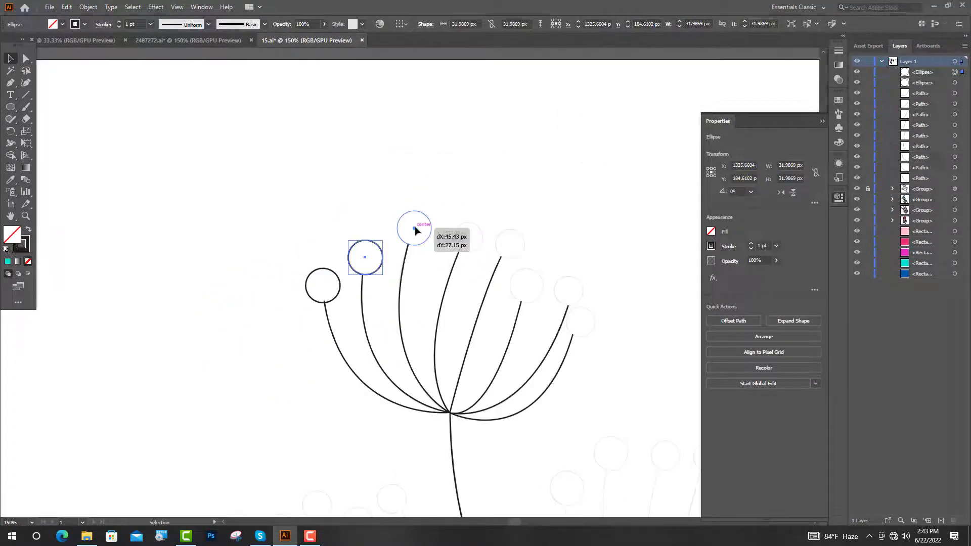
drag(414, 223, 415, 230)
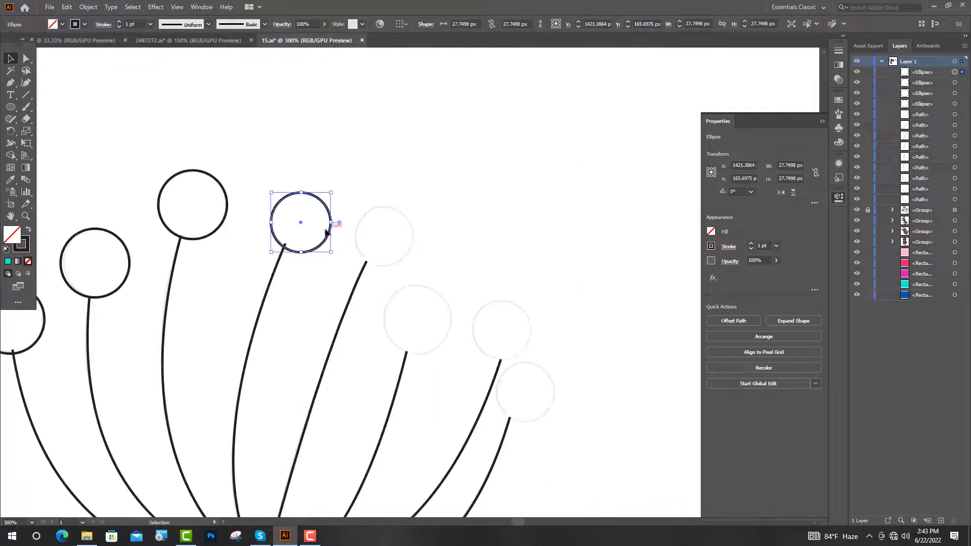
Step: Copy the berry circle onto the four remaining berries of the upper cluster, resizing the copies to match the sketch
drag(301, 223, 383, 237)
drag(384, 207, 421, 321)
drag(420, 292, 428, 275)
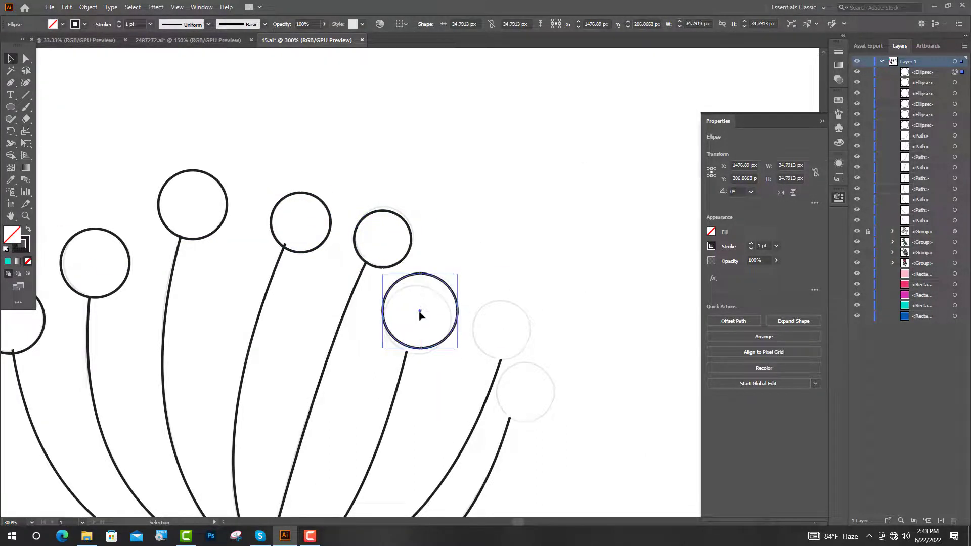
drag(419, 315, 504, 328)
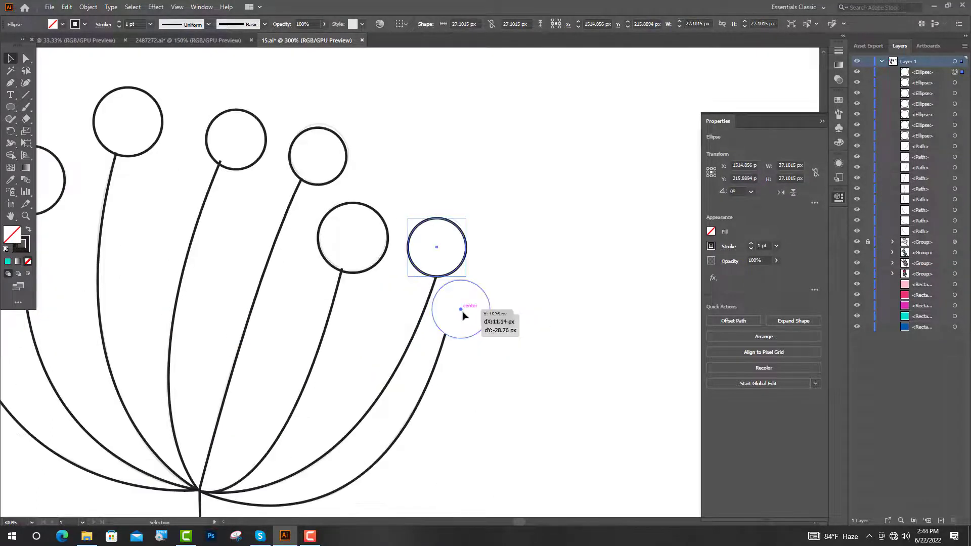
drag(463, 315, 463, 315)
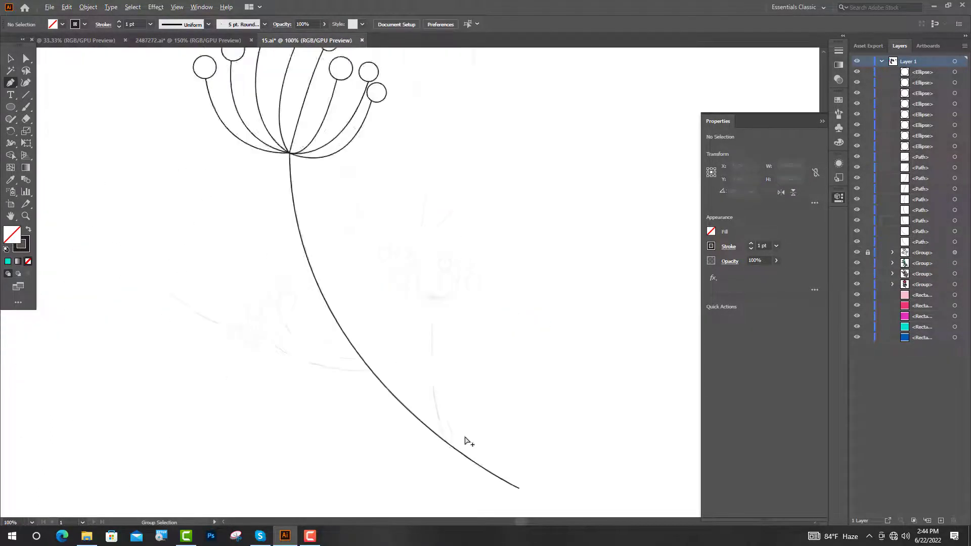
Step: Draw the curved right side branch with the Pen tool, from the lower main stem up to the right cluster's base
scroll(466, 440, up, 3)
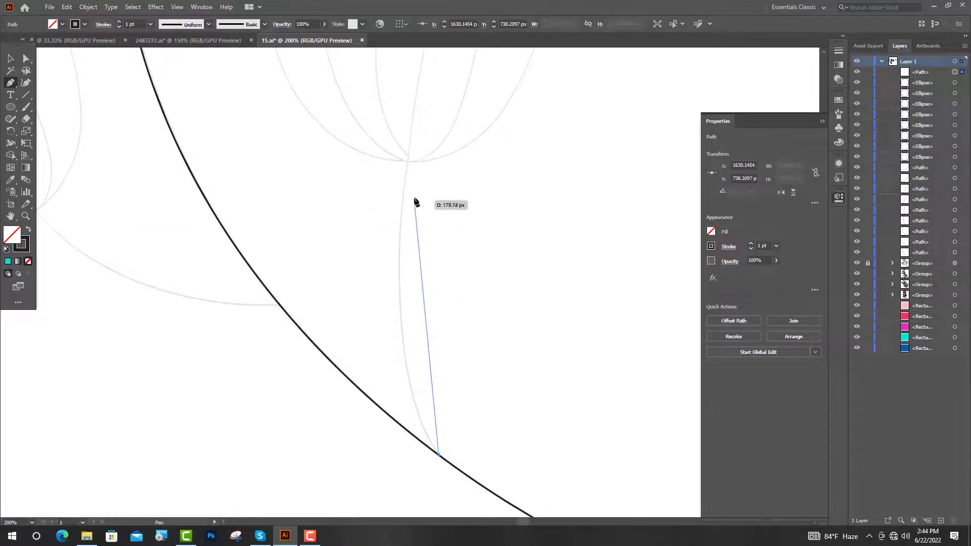
key(ctrl+minus)
drag(409, 161, 423, 81)
scroll(395, 238, up, 7)
key(Escape)
Step: Draw the two leftmost curved stalks of the right berry cluster from its base to their berries
click(391, 236)
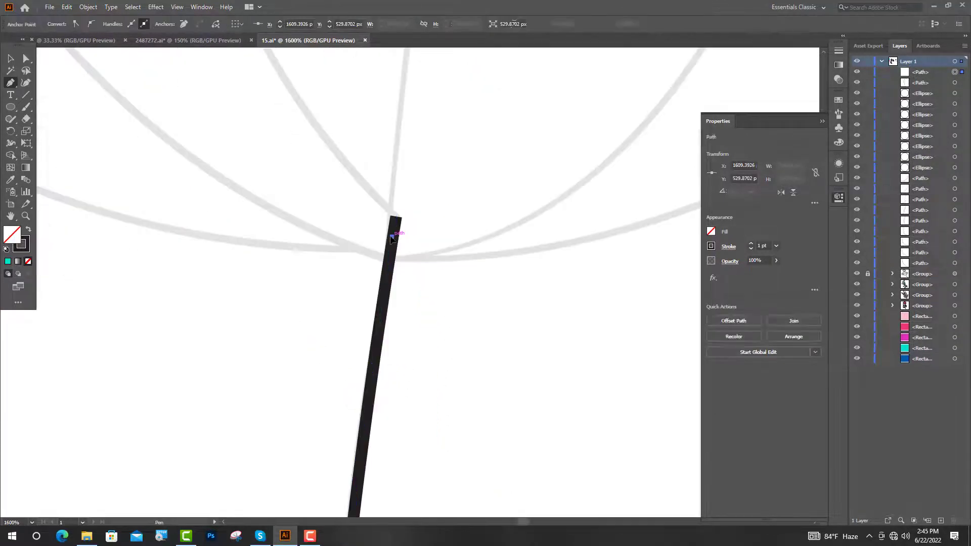
scroll(349, 253, down, 7)
mouse_move(248, 175)
mouse_down()
mouse_move(260, 141)
mouse_move(250, 119)
mouse_move(238, 120)
mouse_move(231, 170)
mouse_up()
scroll(250, 119, up, 3)
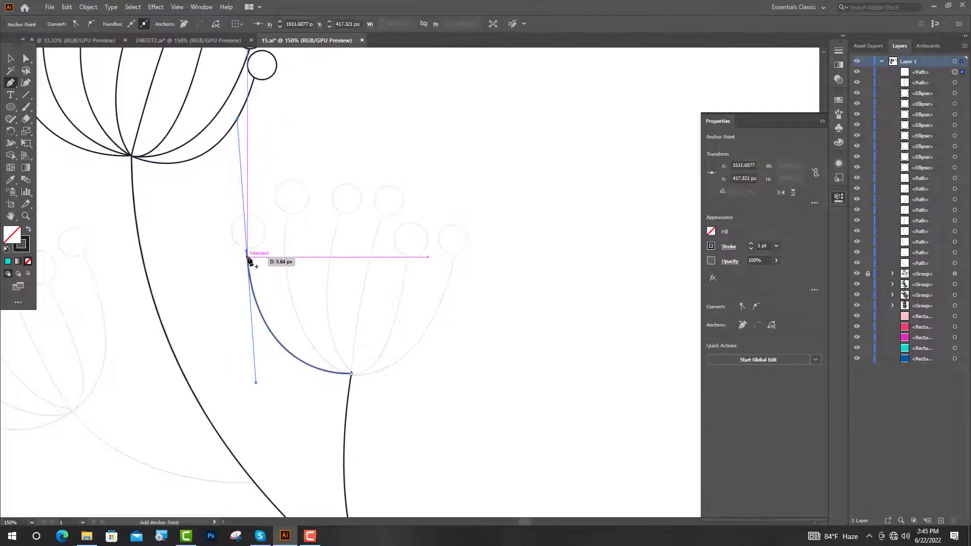
drag(338, 214, 348, 153)
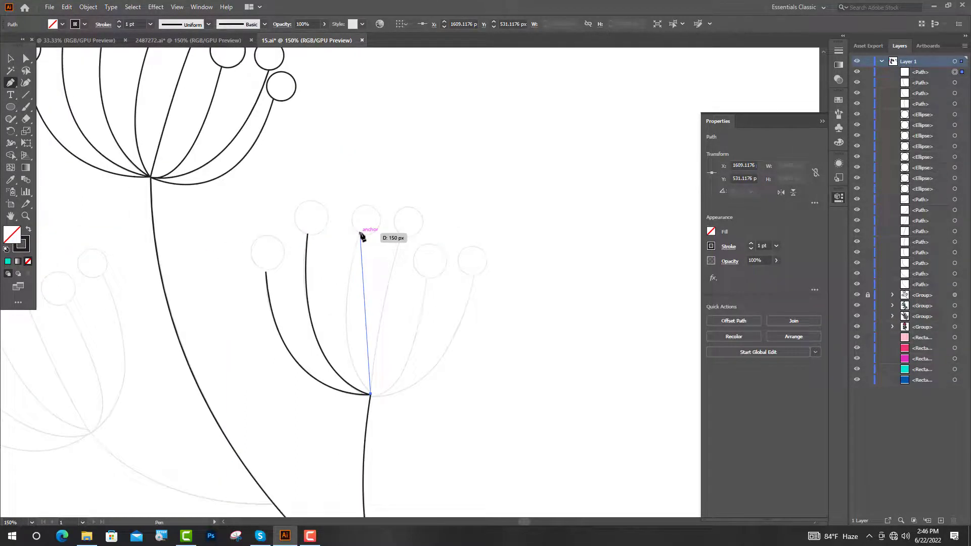
Step: Draw the remaining four stalks of the right berry cluster from its base to their berries
drag(360, 233, 379, 204)
drag(379, 204, 398, 121)
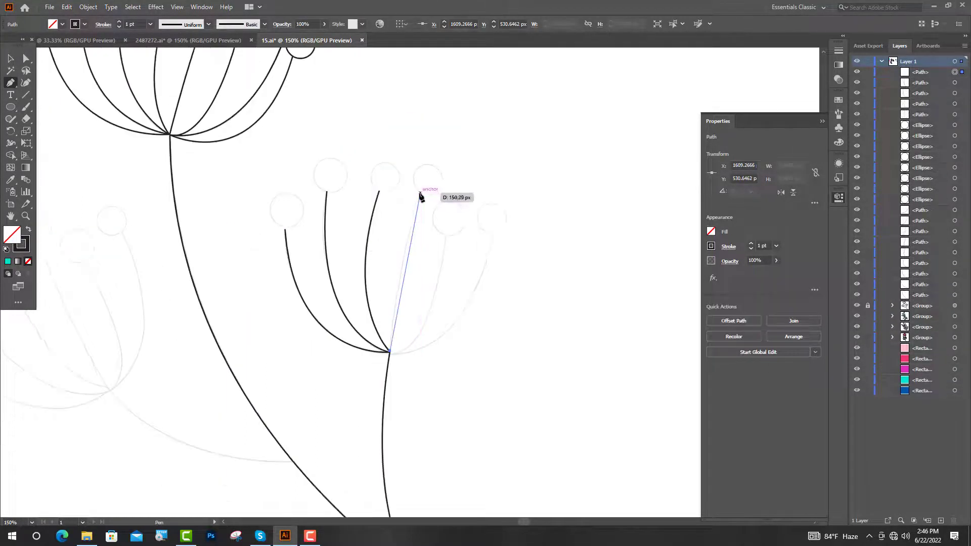
drag(422, 193, 430, 187)
drag(433, 181, 433, 181)
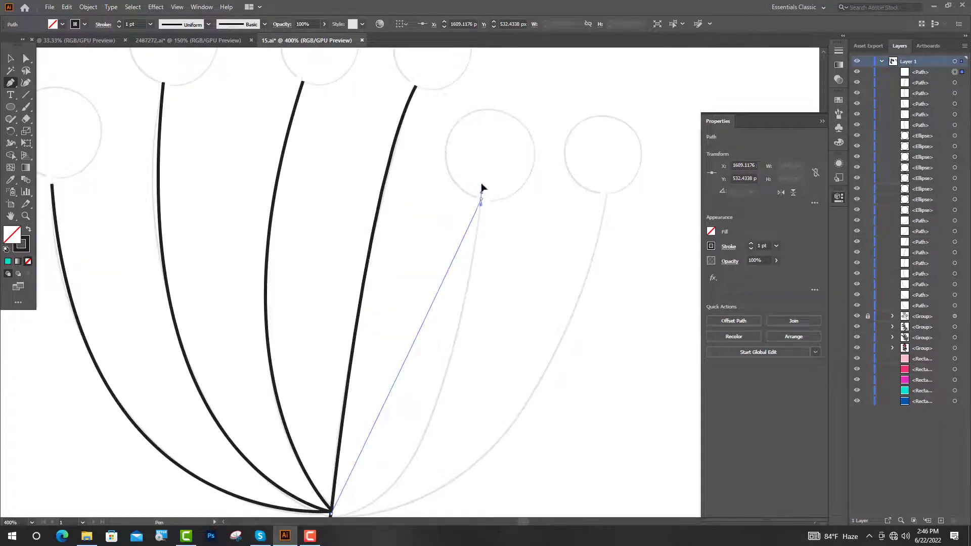
drag(501, 340, 511, 166)
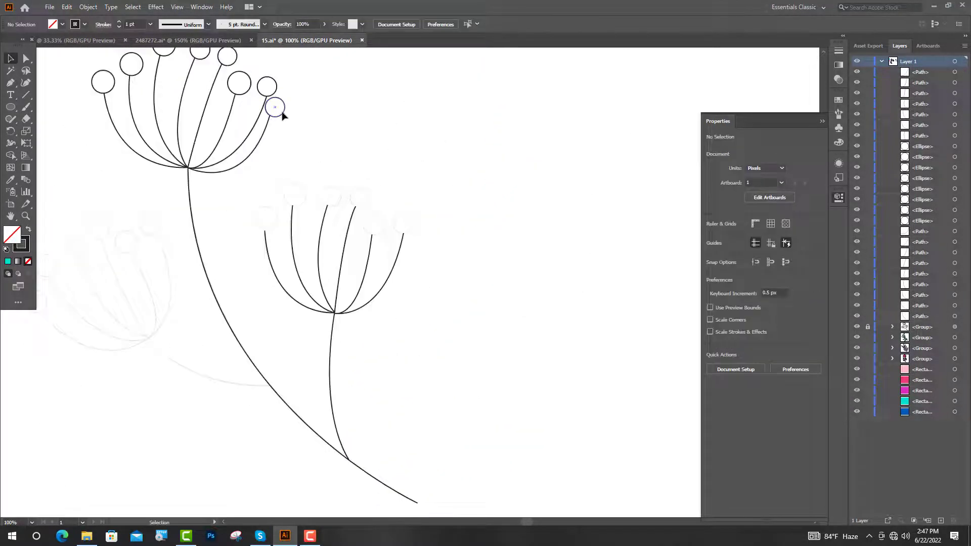
Step: Copy a berry circle from the upper cluster onto each stalk end of the right cluster, resizing the copies to the sketch
drag(286, 122, 291, 130)
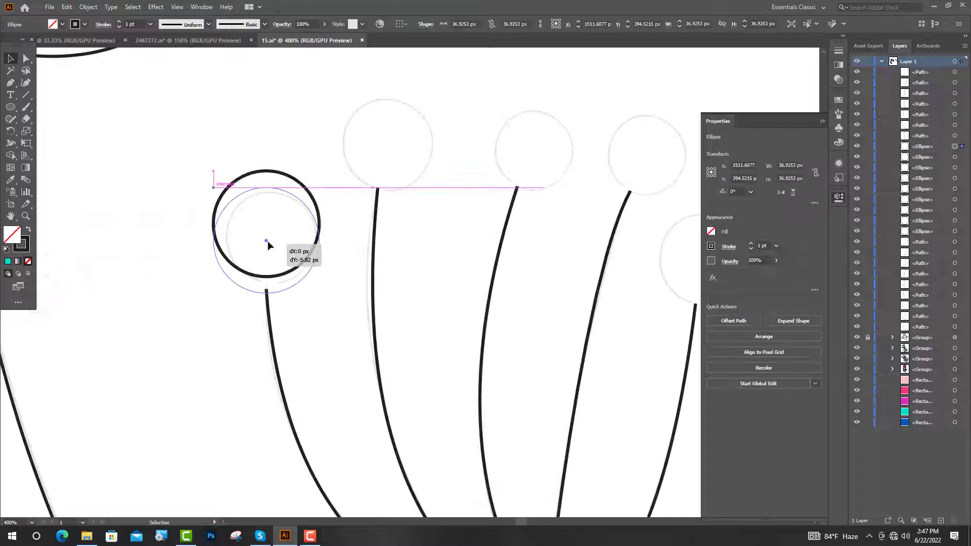
drag(264, 245, 470, 160)
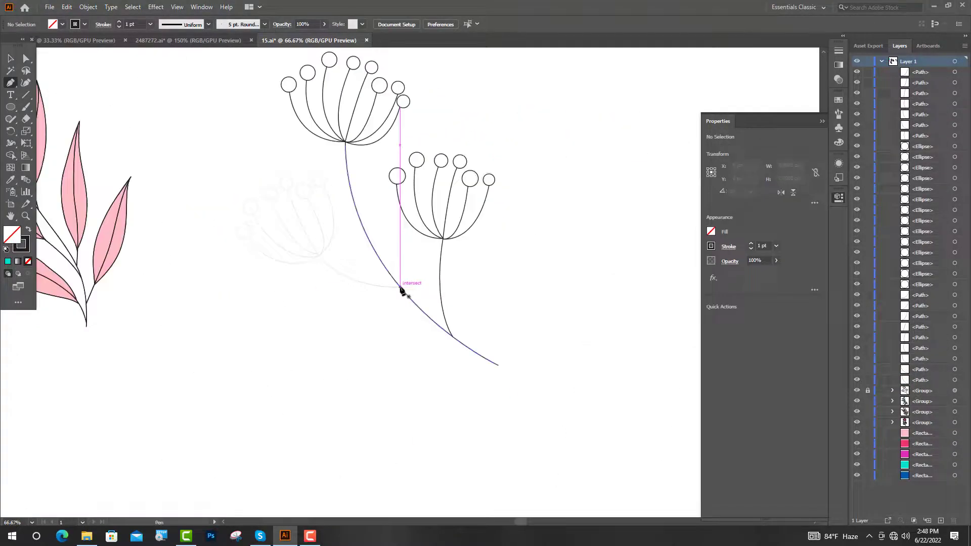
Step: Draw the curved left side branch with the Pen tool, from the main stem to the left cluster's base
click(399, 287)
scroll(317, 237, up, 3)
drag(314, 250, 226, 141)
scroll(407, 340, up, 5)
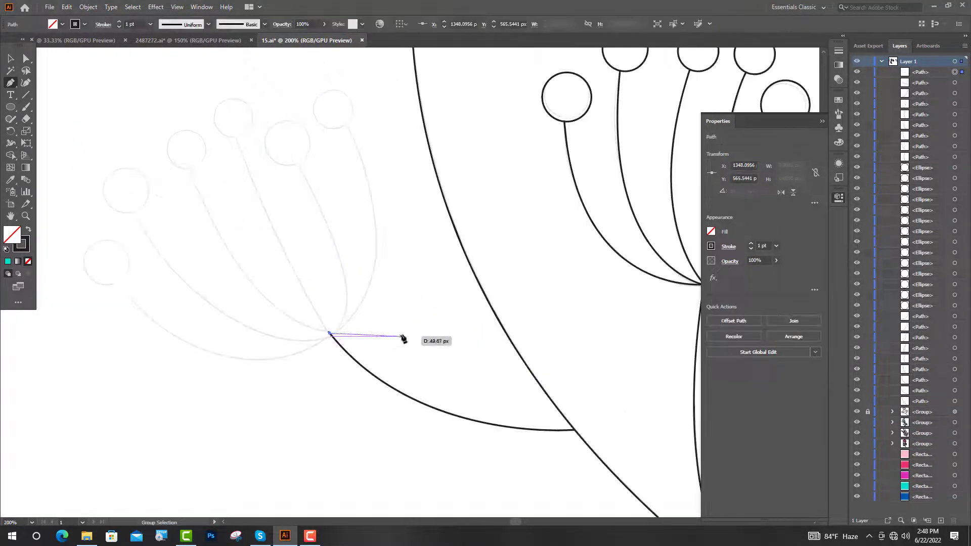
Step: Draw the six curved stalks of the left berry cluster from its base to their berries
scroll(309, 96, down, 1)
scroll(310, 97, up, 5)
drag(347, 173, 282, 169)
scroll(347, 299, up, 2)
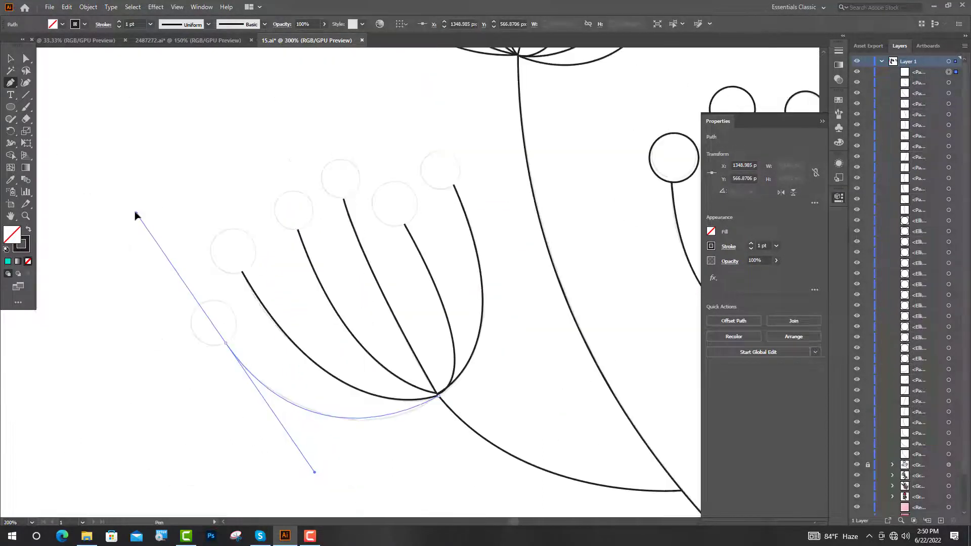
drag(135, 216, 113, 211)
key(v)
click(167, 230)
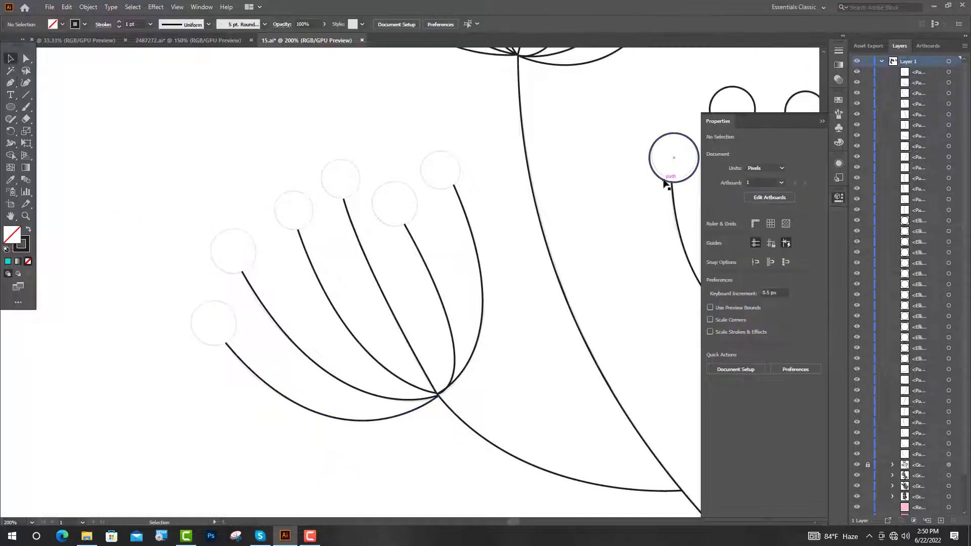
Step: Copy berry circles onto the six stalk ends of the left cluster, resizing them to match the sketch
drag(664, 181, 626, 179)
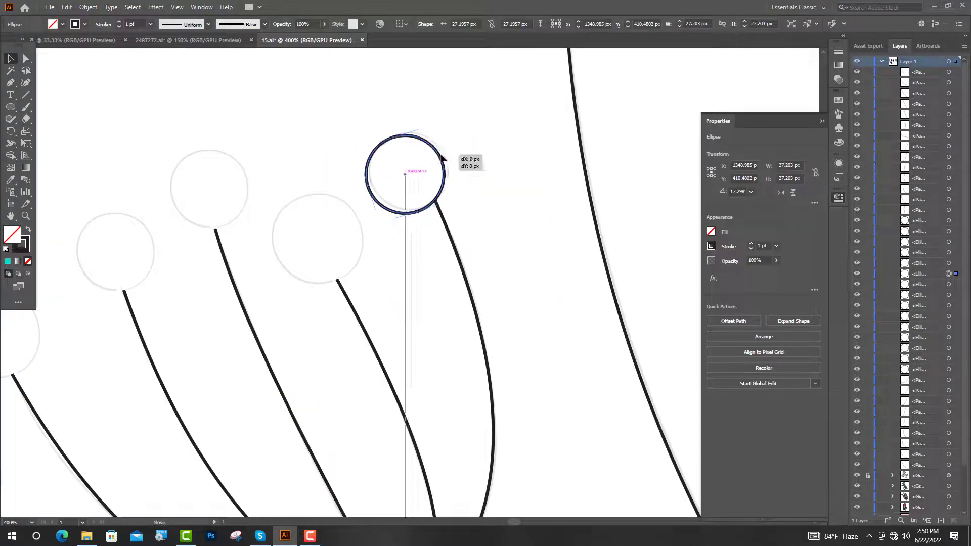
drag(442, 158, 419, 159)
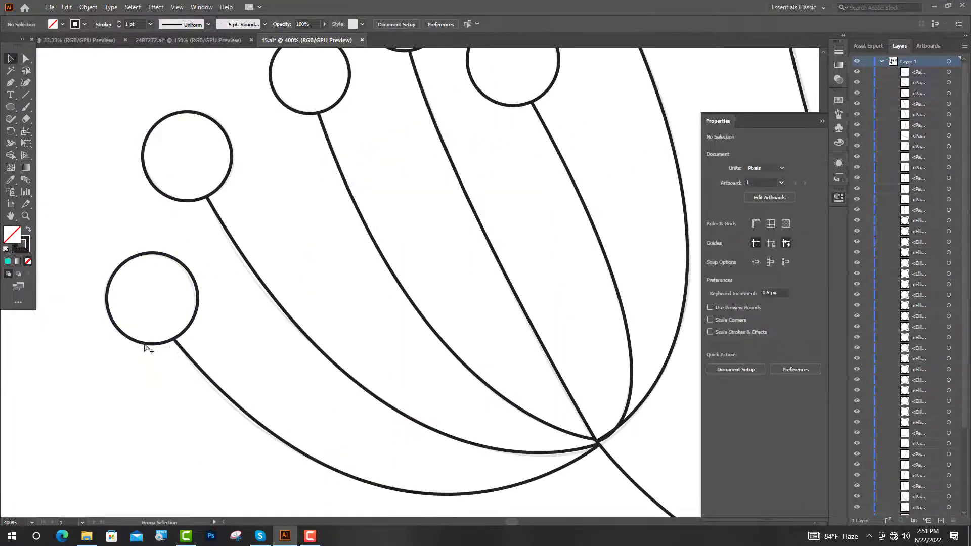
Step: Set the main stem's stroke to 7 pt and thicken the strokes of the two side branches
scroll(146, 348, down, 5)
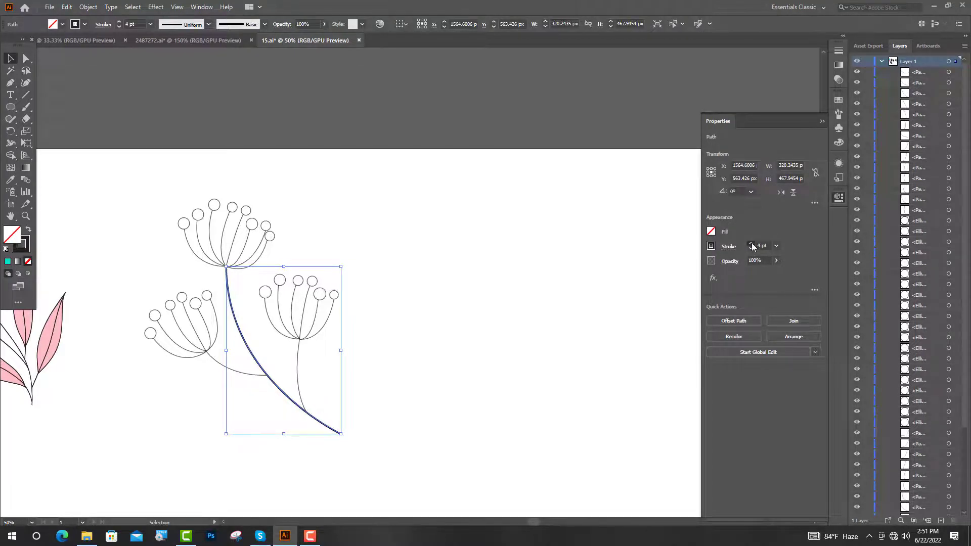
click(542, 282)
scroll(296, 357, up, 1)
click(300, 374)
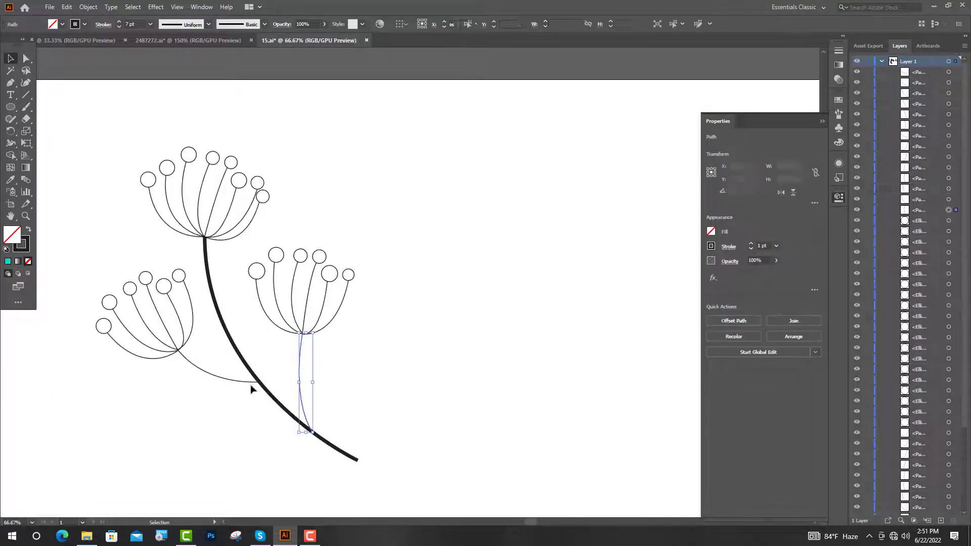
shift+click(225, 380)
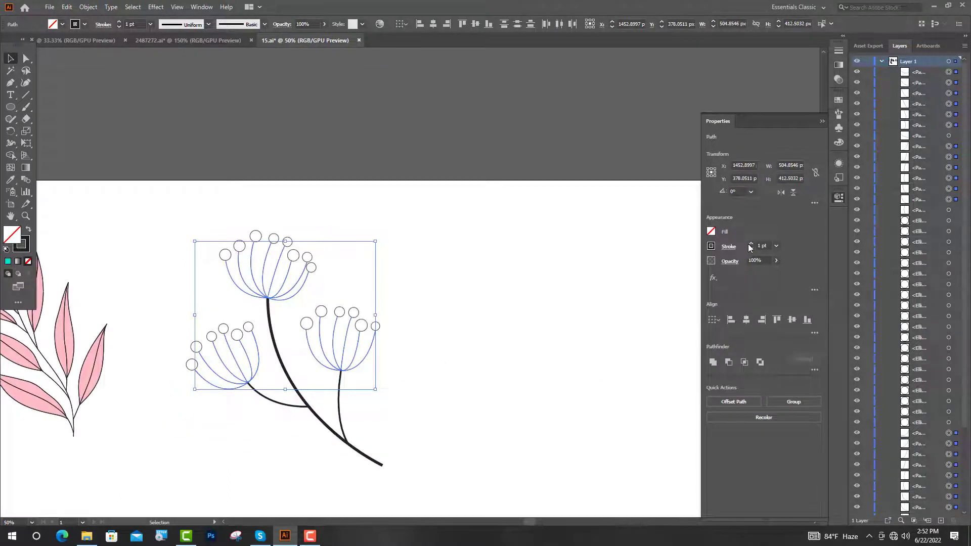
Step: Set the stroke of all berry stalks in the three clusters to 3 pt
click(750, 245)
click(751, 246)
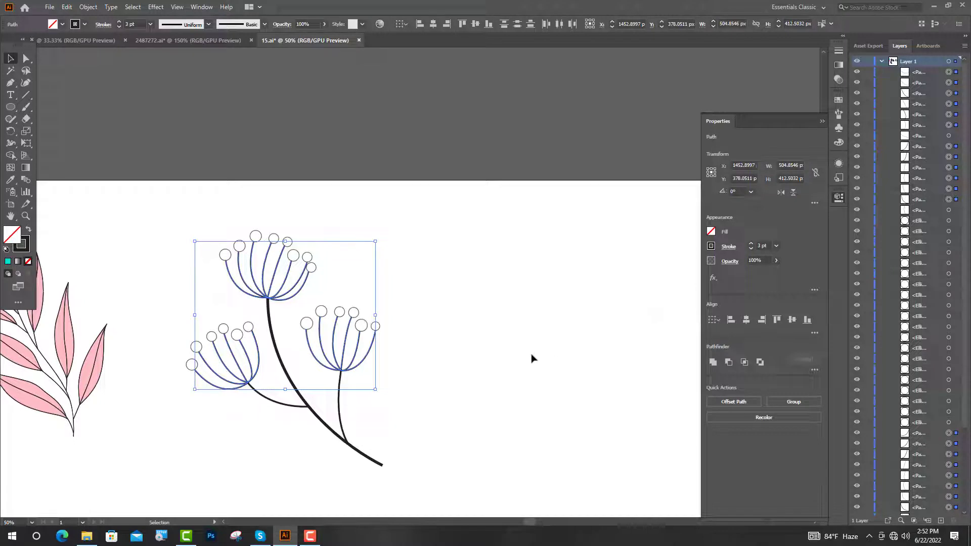
Step: Apply the tapered triangular width profile to the main stem, side branches and all berry stalks
shift+click(279, 355)
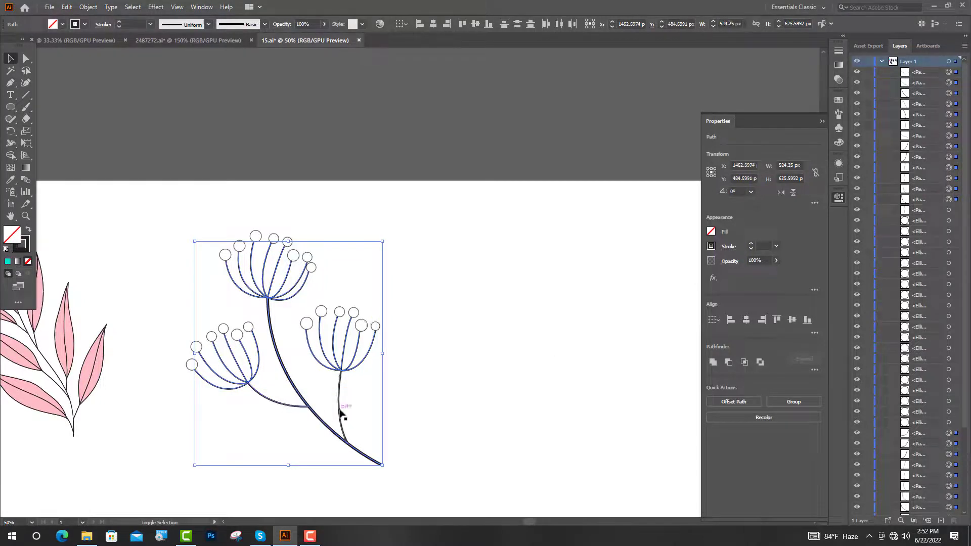
click(732, 247)
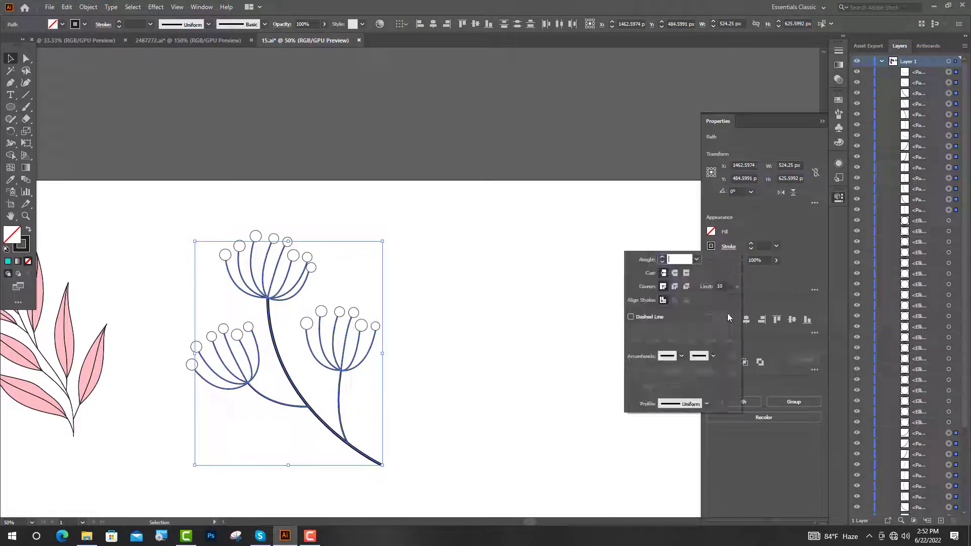
click(707, 404)
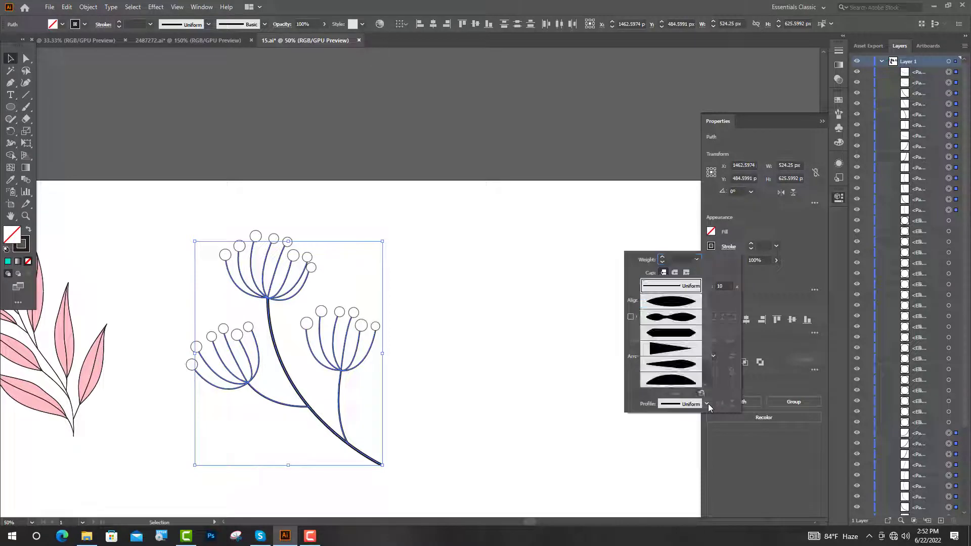
click(672, 349)
Step: Expand all strokes of the berry plant into filled outlines and unite them into one shape
drag(152, 138, 442, 403)
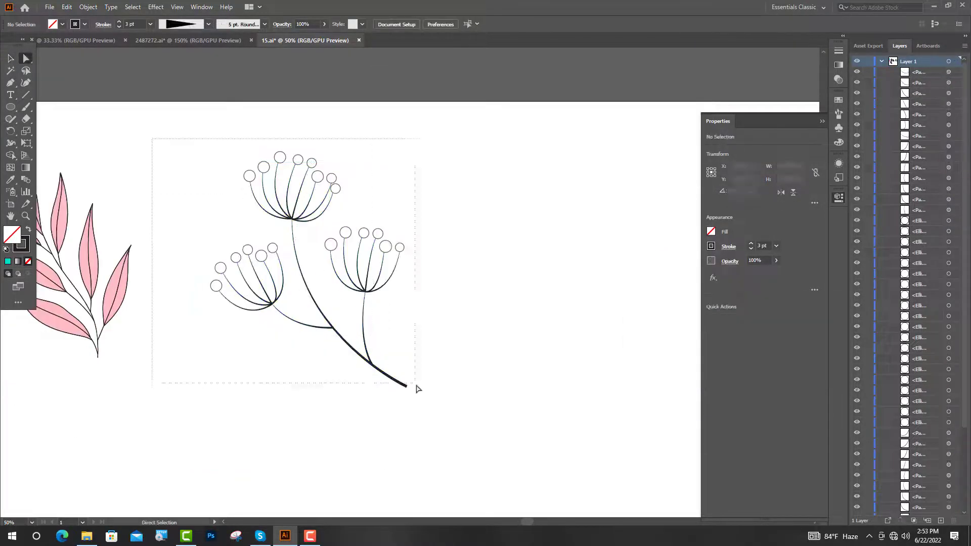
click(87, 7)
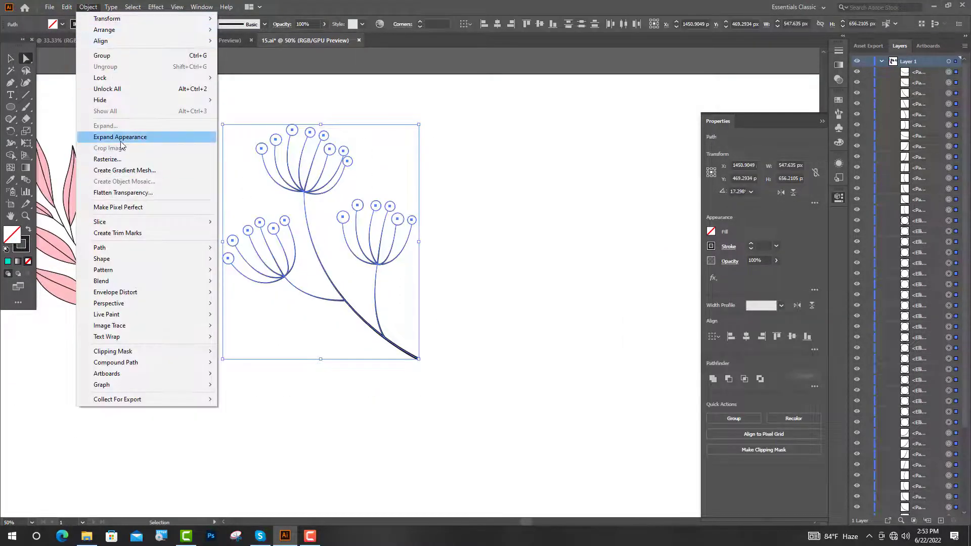
click(101, 132)
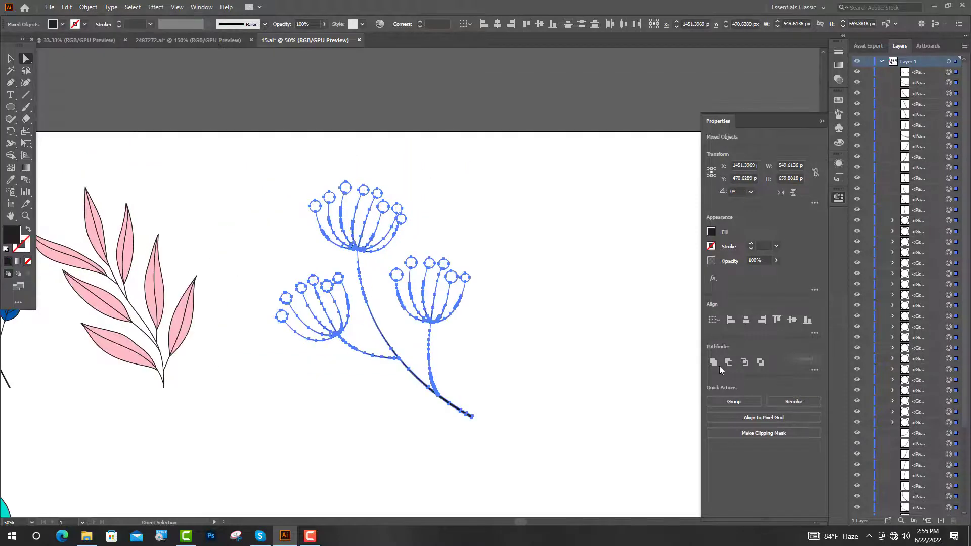
click(714, 362)
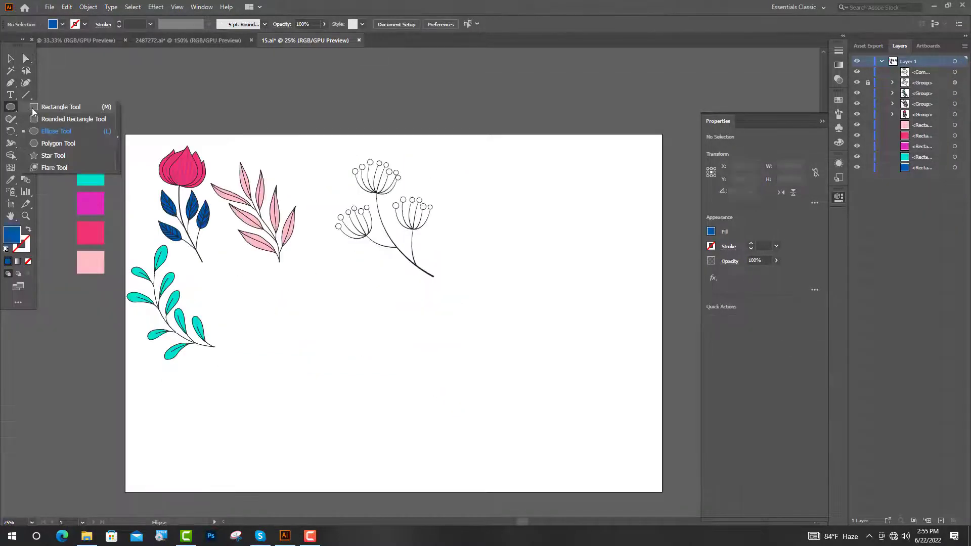
Step: Draw a blue rectangle covering the berry plant and place the line-art compound paths above it in the layer order
click(46, 103)
drag(314, 157, 453, 291)
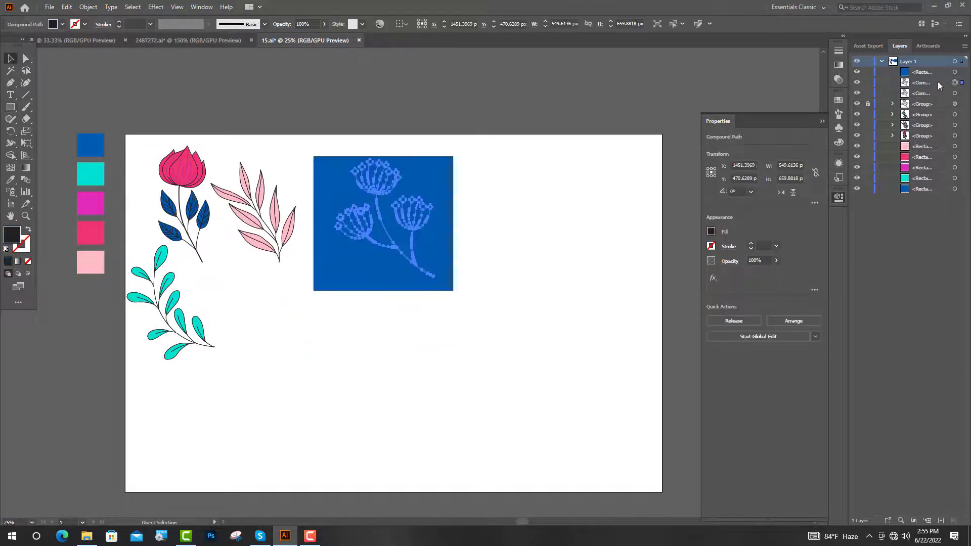
mouse_move(938, 81)
mouse_down()
mouse_move(934, 68)
mouse_move(949, 77)
mouse_up()
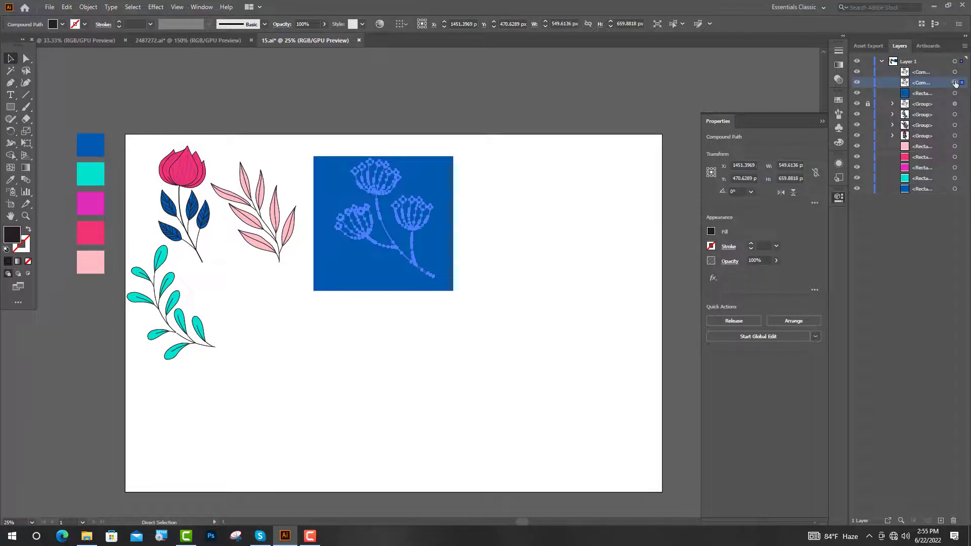
Step: Divide the blue rectangle along the berry plant's line art, delete the surplus blue background, and move the coloured plant closer to the other motifs
shift+click(955, 93)
click(814, 370)
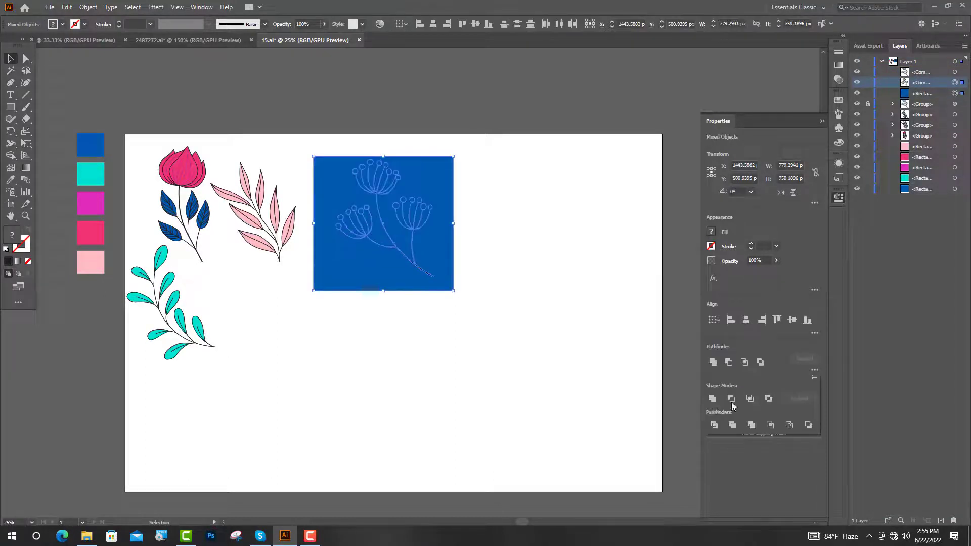
click(714, 426)
key(a)
click(624, 388)
click(323, 258)
key(Delete)
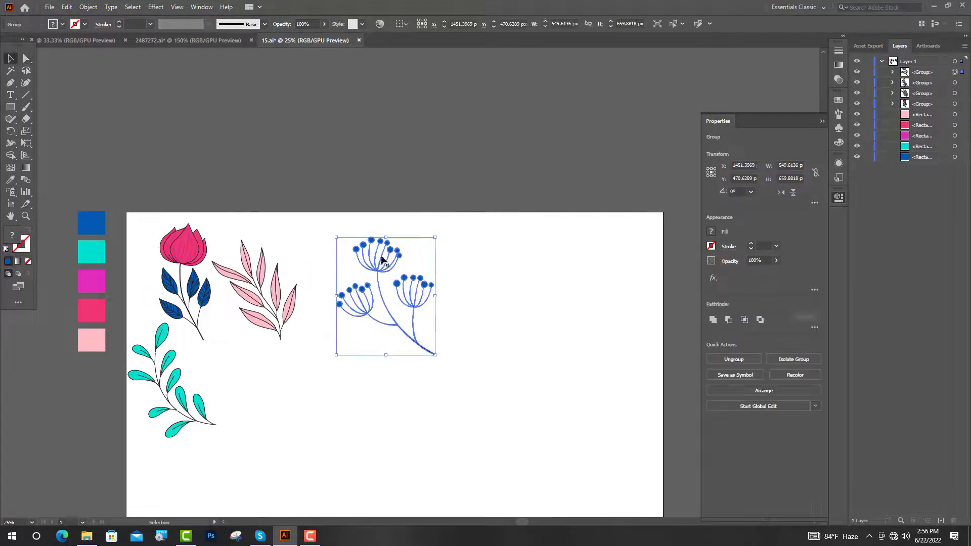
drag(383, 260, 390, 259)
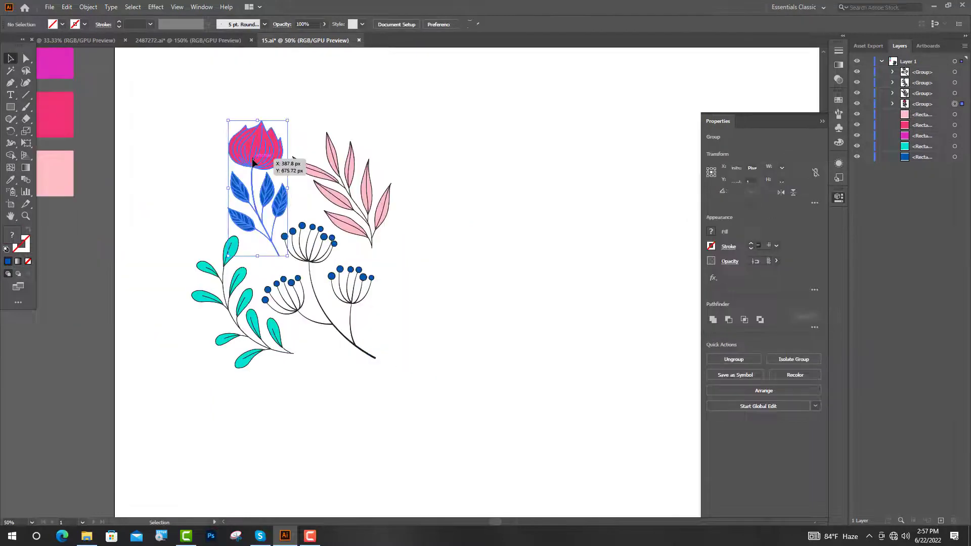
Step: Place a copy of the pink flower beside the berry plant, reflect it, and rotate it so the bloom hangs downwards
drag(260, 156, 471, 252)
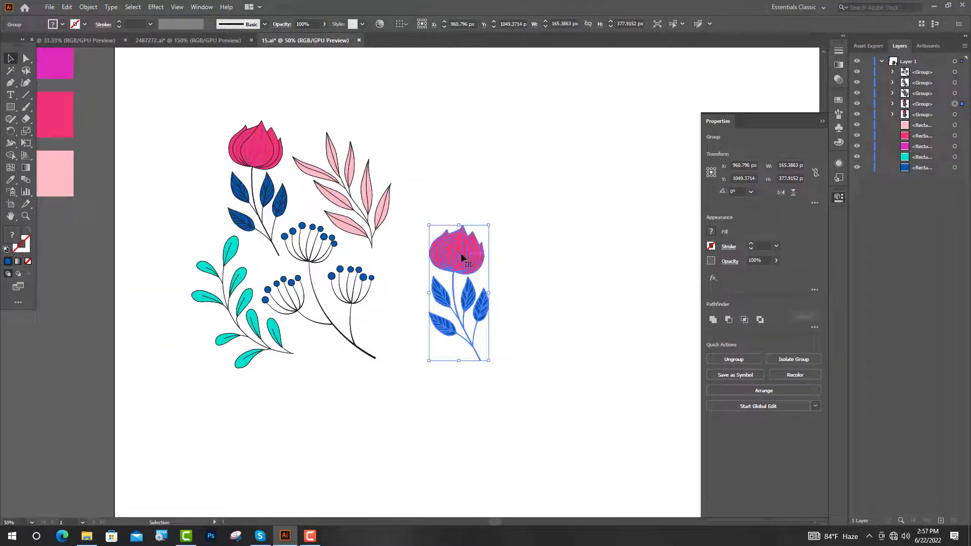
right_click(462, 258)
mouse_move(506, 368)
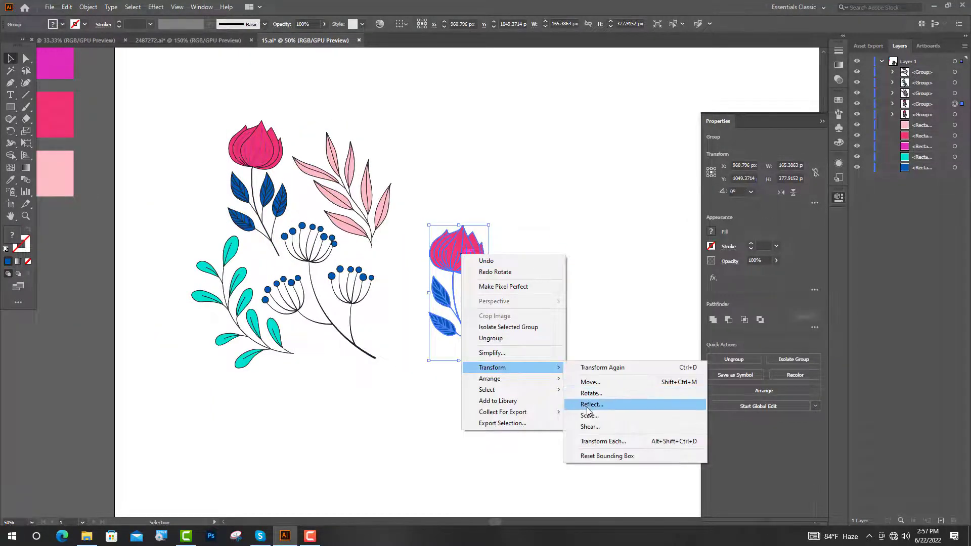
click(588, 407)
click(457, 329)
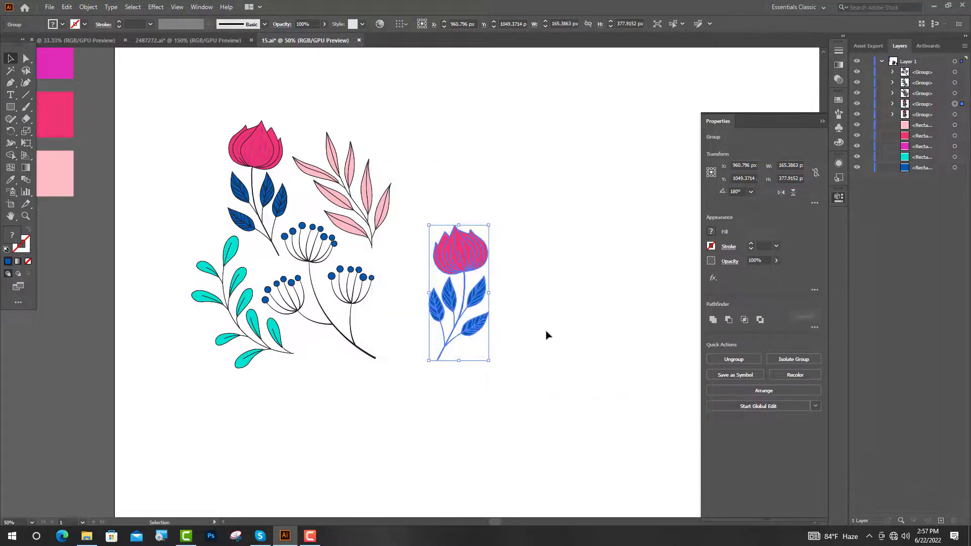
drag(493, 220, 527, 393)
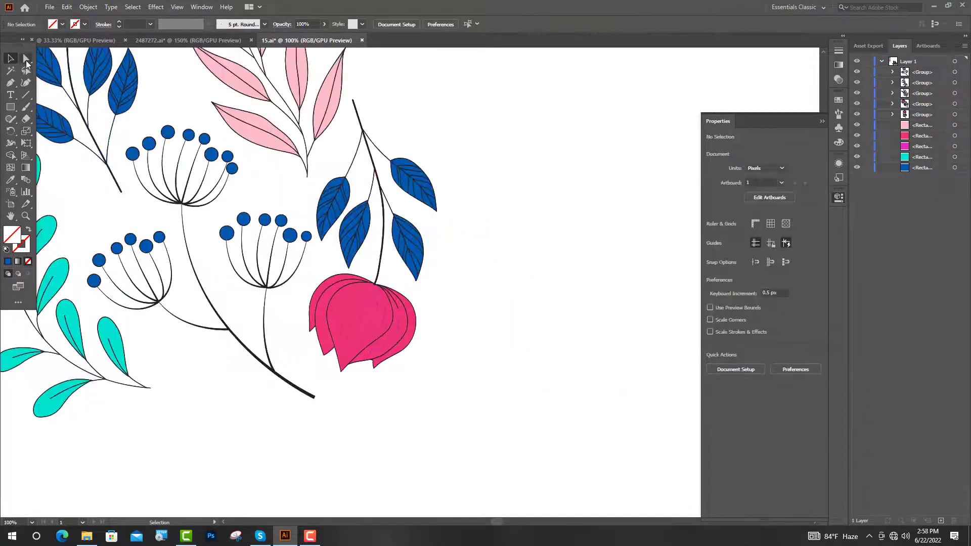
Step: Recolour the petals of the upside-down flower copy with the magenta palette swatch
click(27, 59)
scroll(377, 334, up, 2)
click(382, 323)
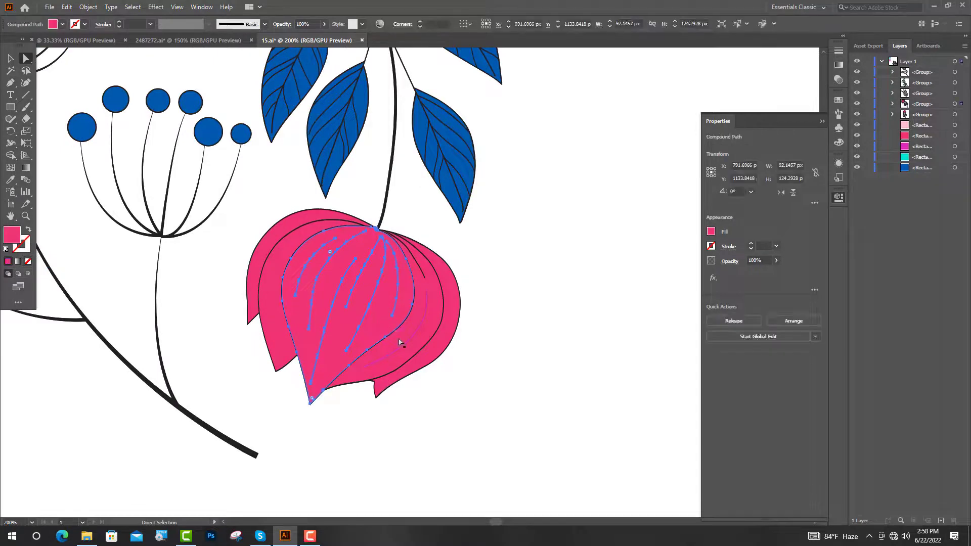
scroll(581, 340, down, 4)
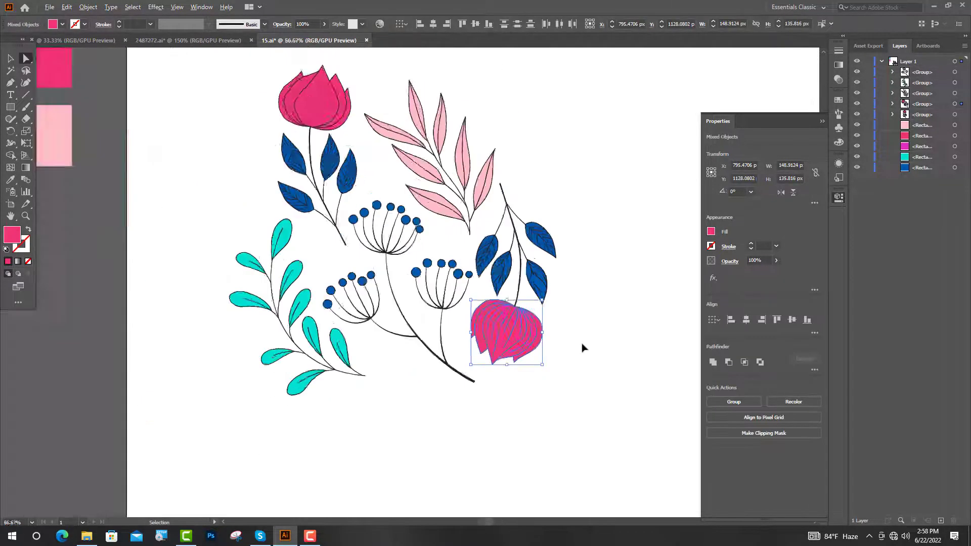
click(12, 179)
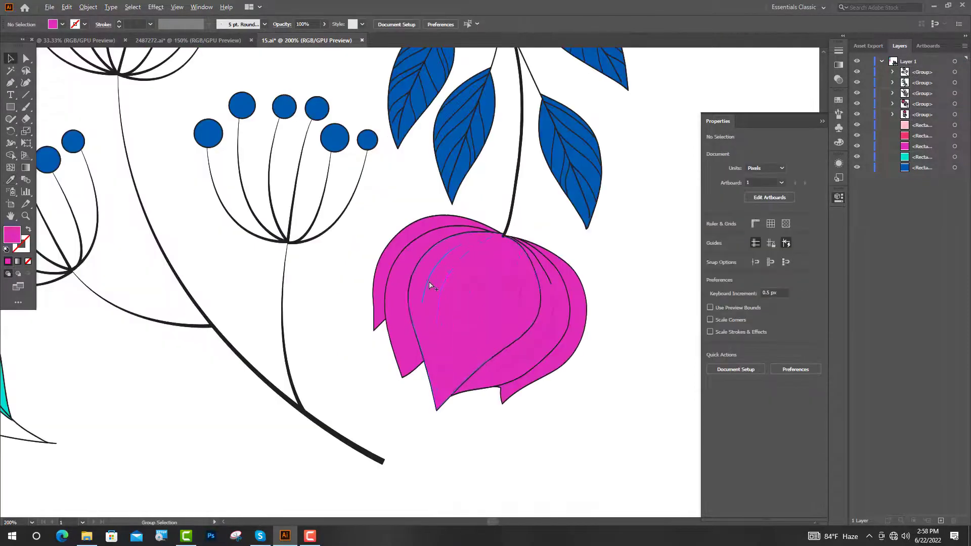
Step: Select the thin vein shapes inside the upside-down flower's petals and recolour them with the deep pink swatch
scroll(429, 284, up, 3)
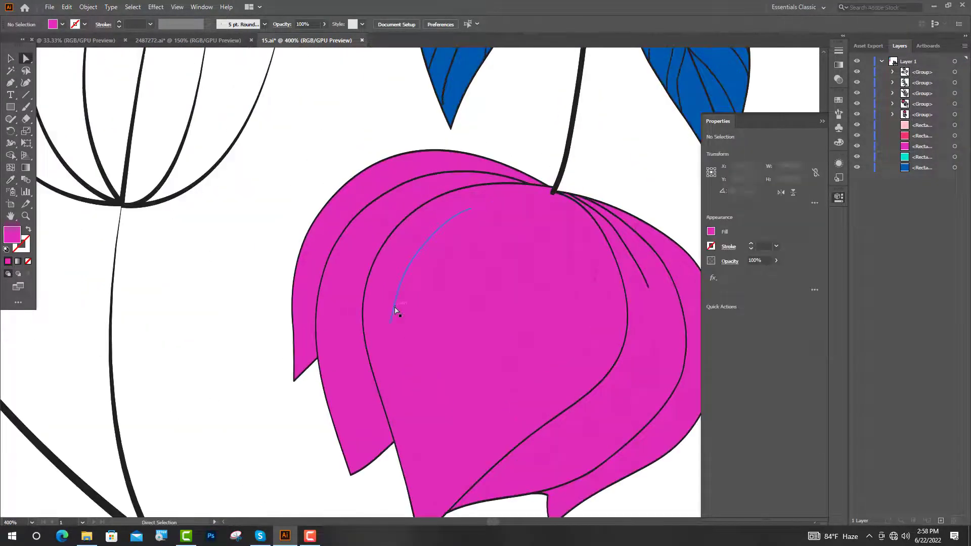
ctrl+click(426, 324)
shift+click(426, 324)
shift+click(463, 347)
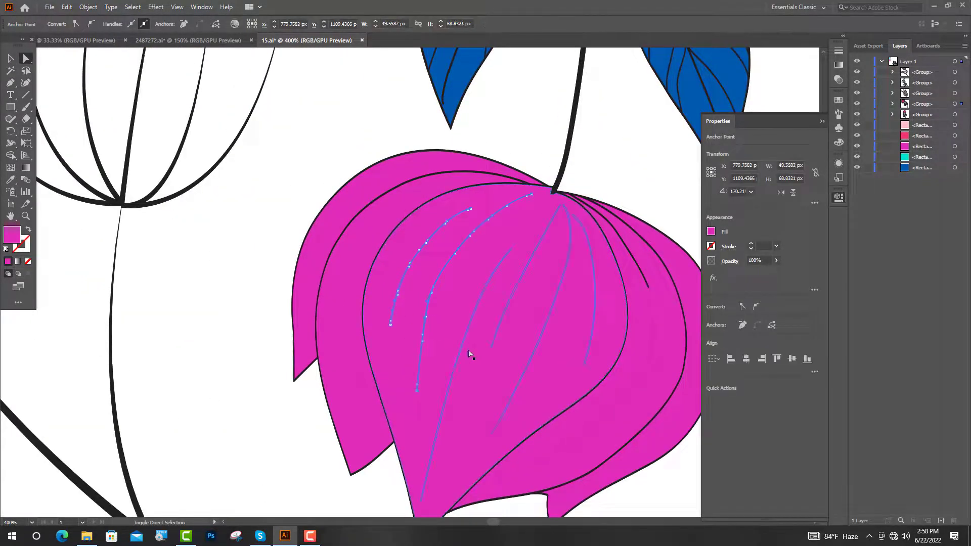
shift+click(620, 409)
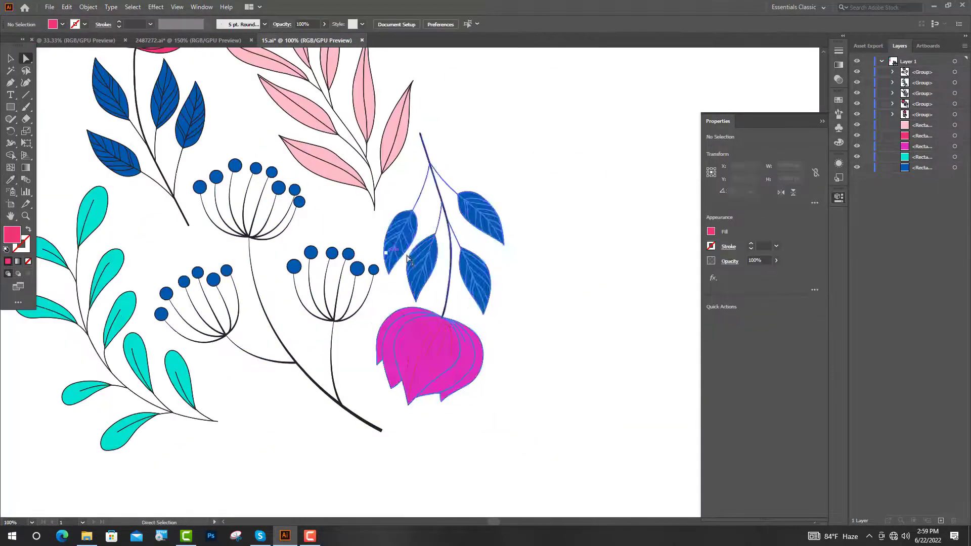
Step: Select all leaf pieces on the four leaves of the upside-down flower and recolour them with the turquoise palette swatch
scroll(451, 227, up, 4)
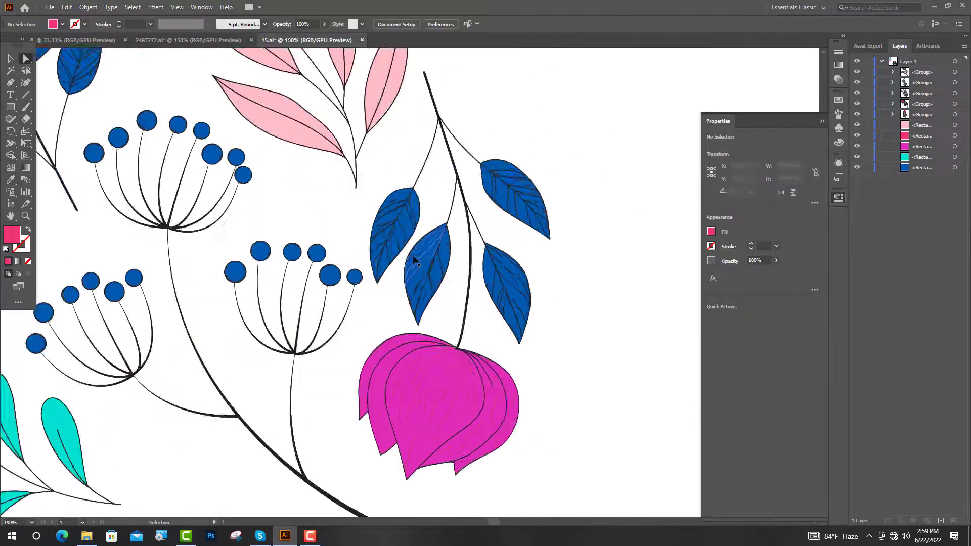
click(452, 227)
shift+click(445, 261)
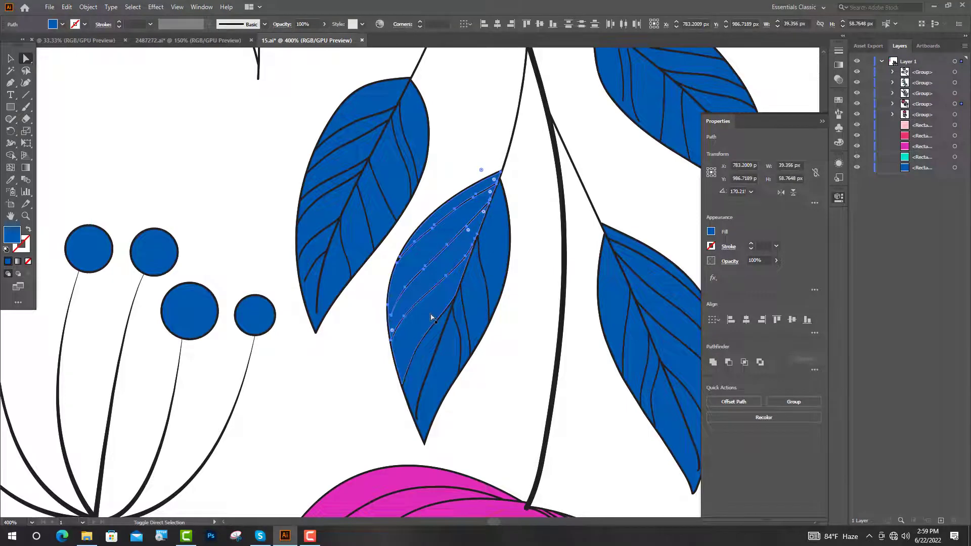
shift+click(432, 347)
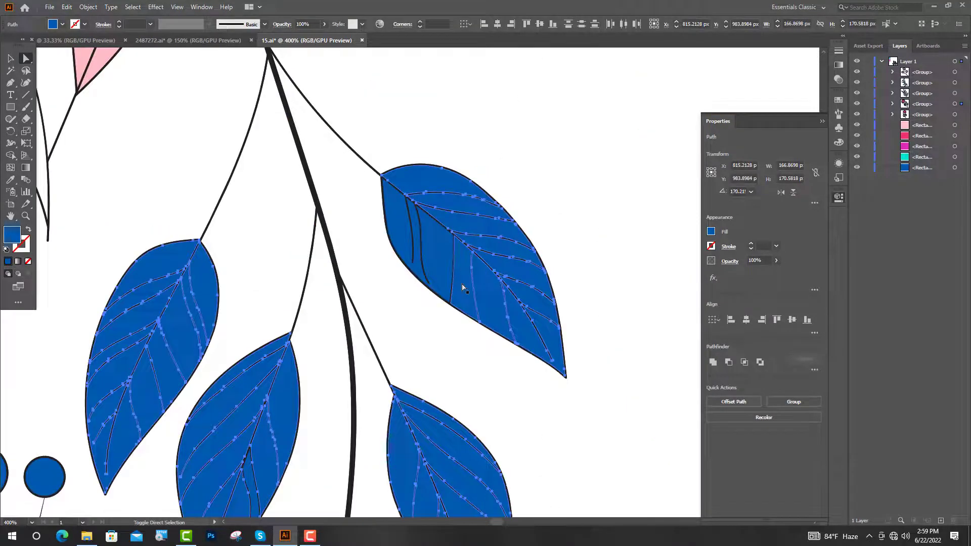
shift+click(444, 264)
scroll(444, 298, down, 3)
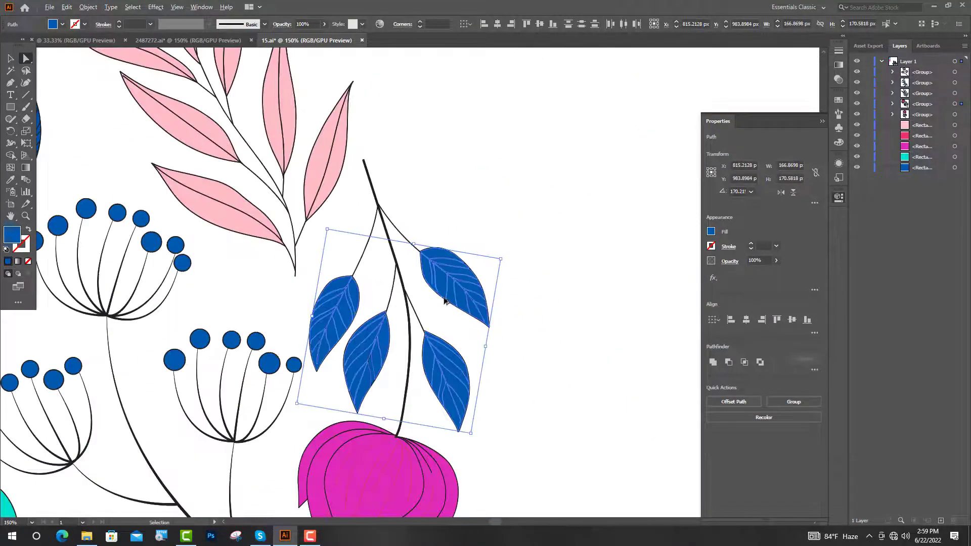
click(480, 331)
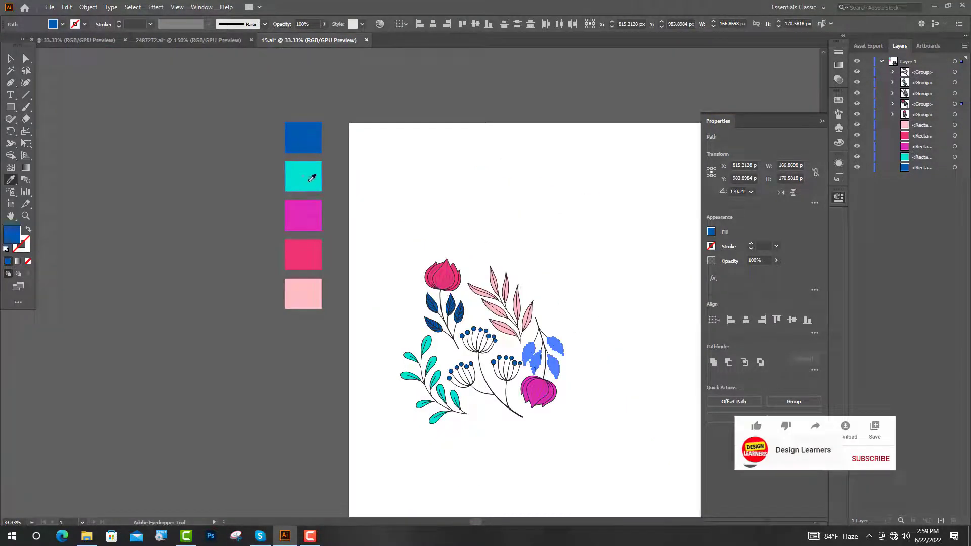
click(311, 178)
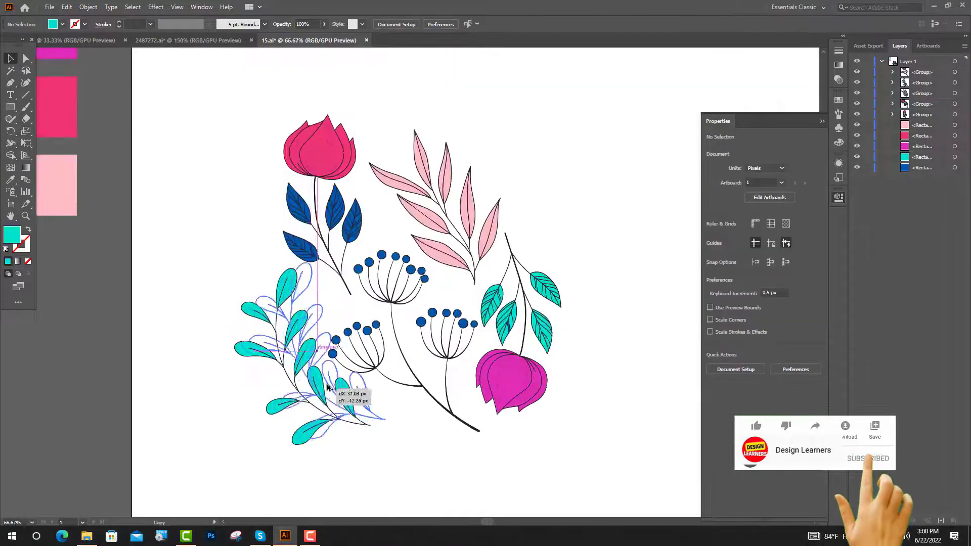
Step: Place a rotated copy of the turquoise leaf branch beside the upside-down flower and recolour its leaves with the blue swatch
drag(336, 386, 614, 322)
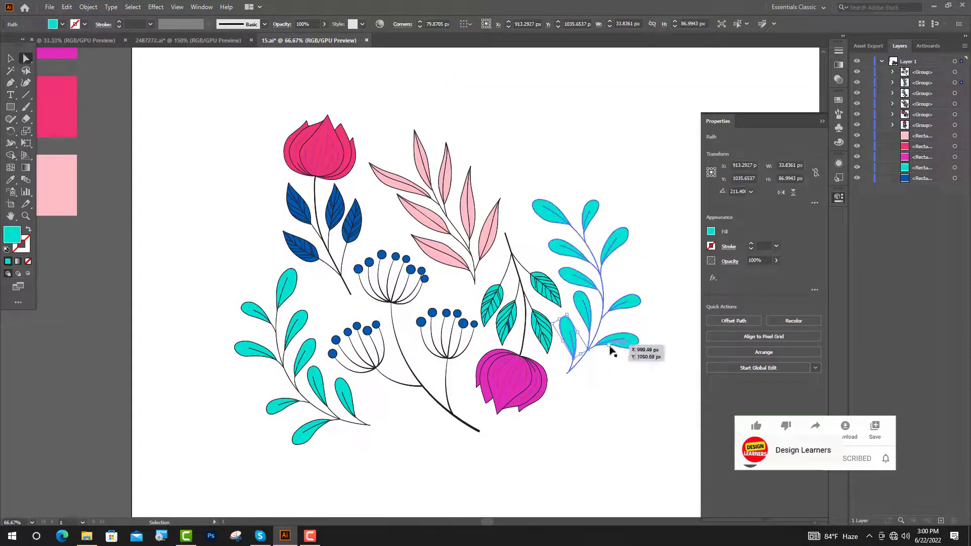
scroll(624, 347, up, 1)
ctrl+click(647, 340)
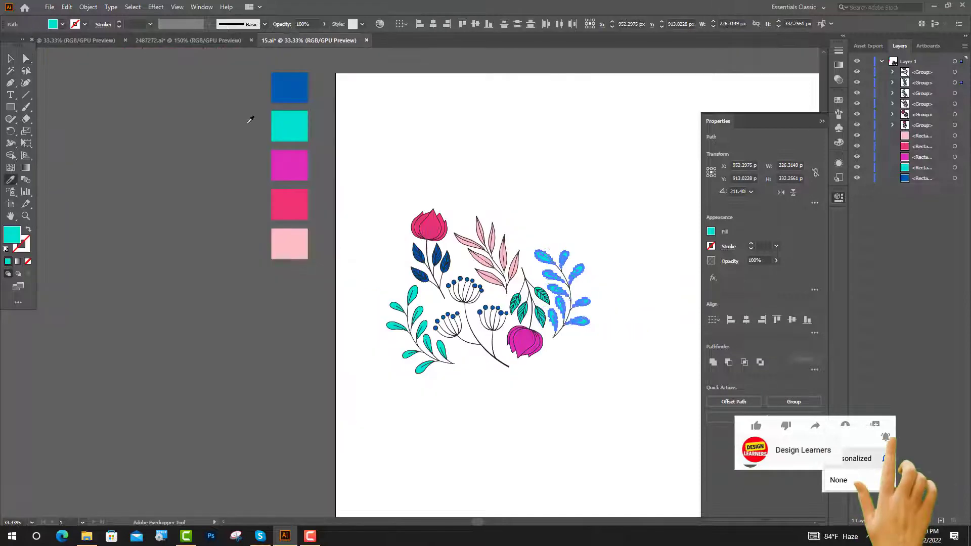
click(289, 87)
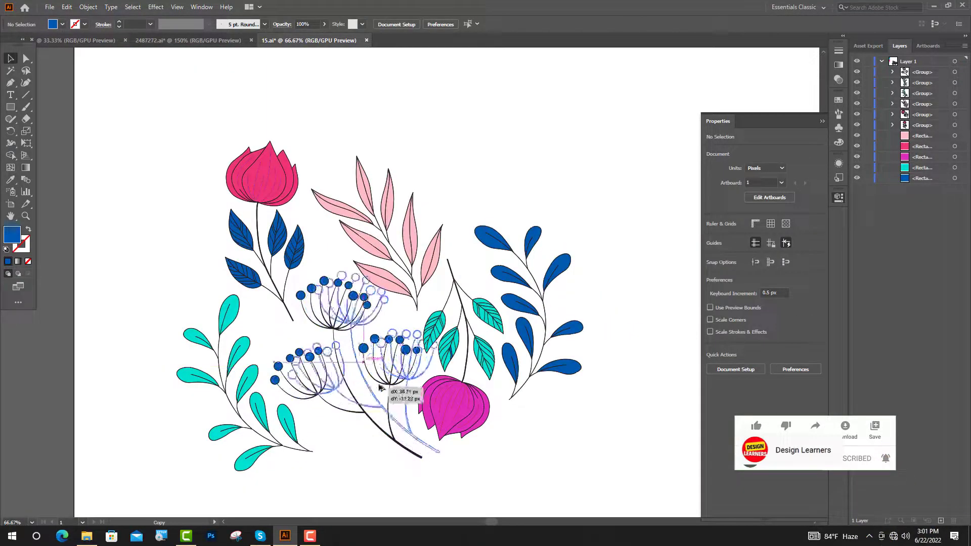
Step: Place a copy of the berry plant beside the upside-down flower and recolour all its berries with the deep pink swatch
drag(372, 387, 520, 349)
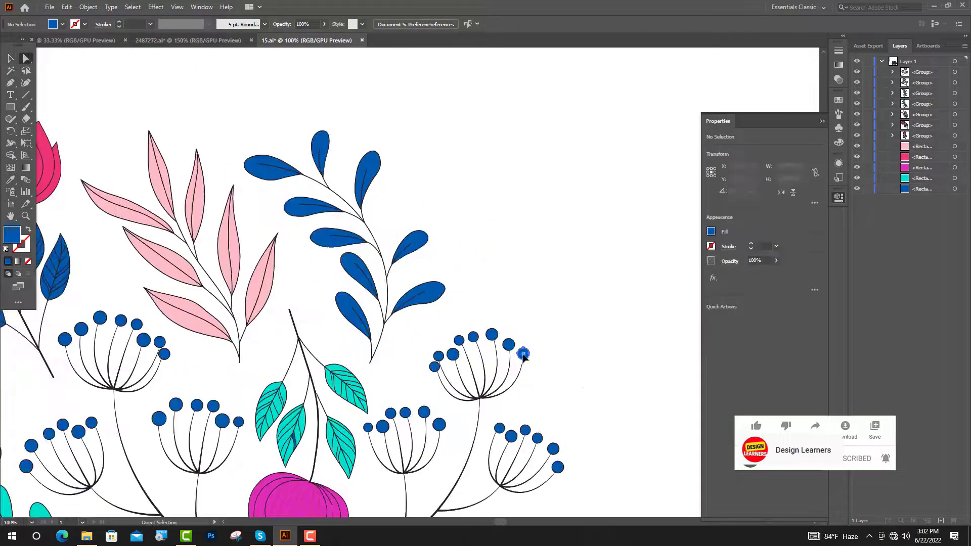
click(516, 355)
shift+click(439, 357)
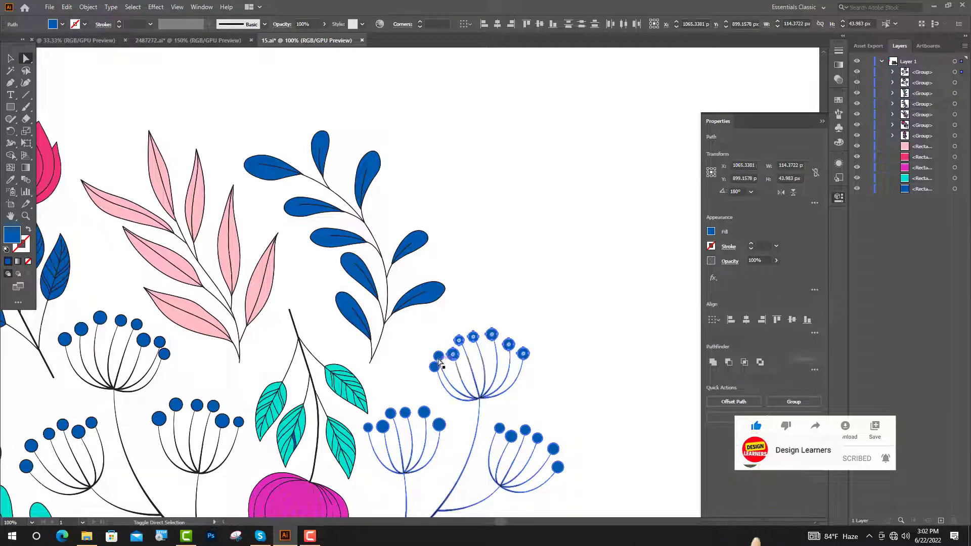
shift+click(439, 425)
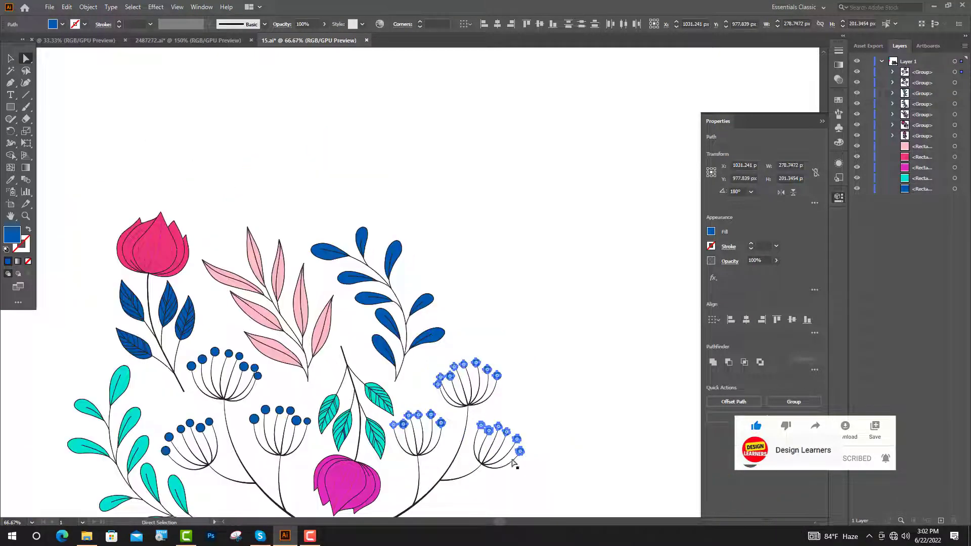
shift+click(514, 462)
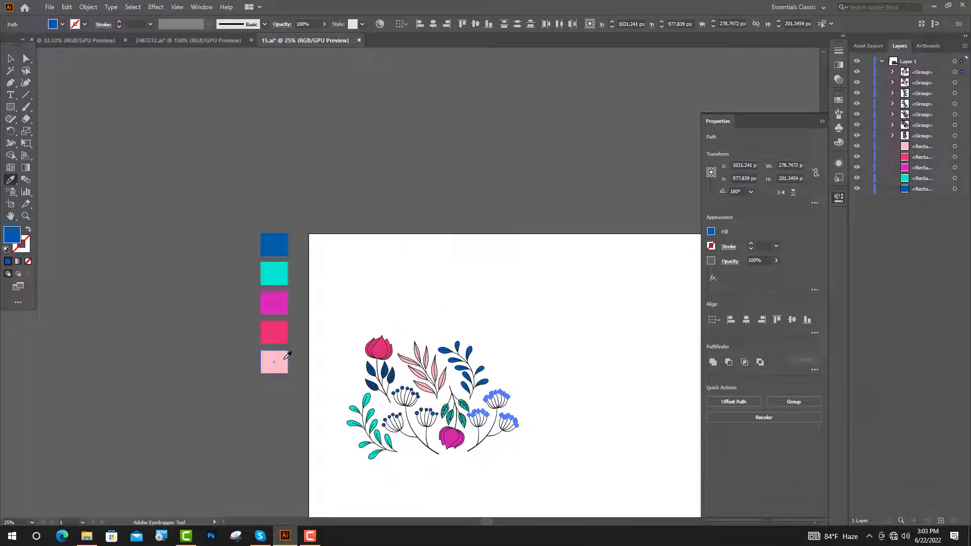
click(284, 329)
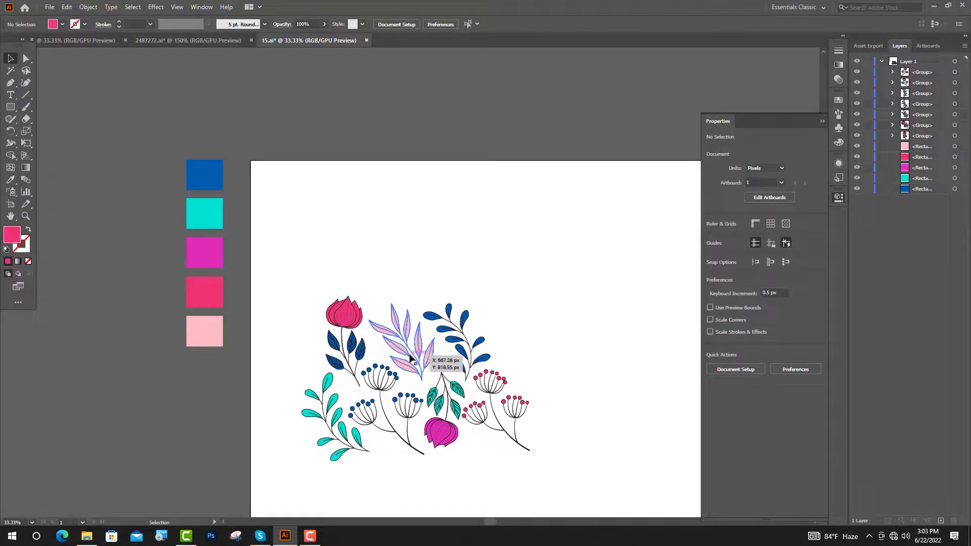
Step: Copy the light pink leaf branch to the far side of the blue branch and rotate the copy to fit the composition
drag(414, 359, 520, 358)
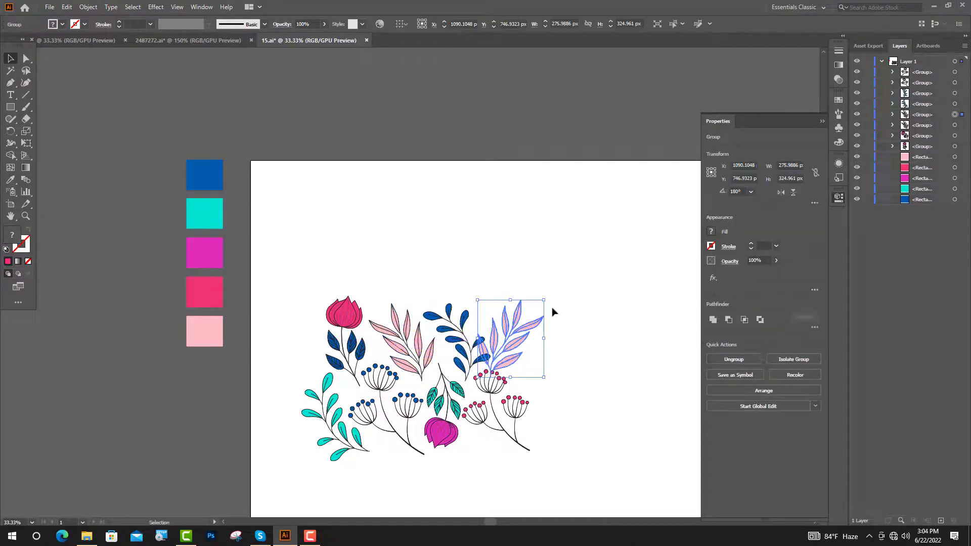
drag(549, 299, 549, 410)
click(562, 323)
Step: Select all leaf pieces of the rotated light pink branch copy and recolour them turquoise
scroll(532, 313, up, 4)
key(a)
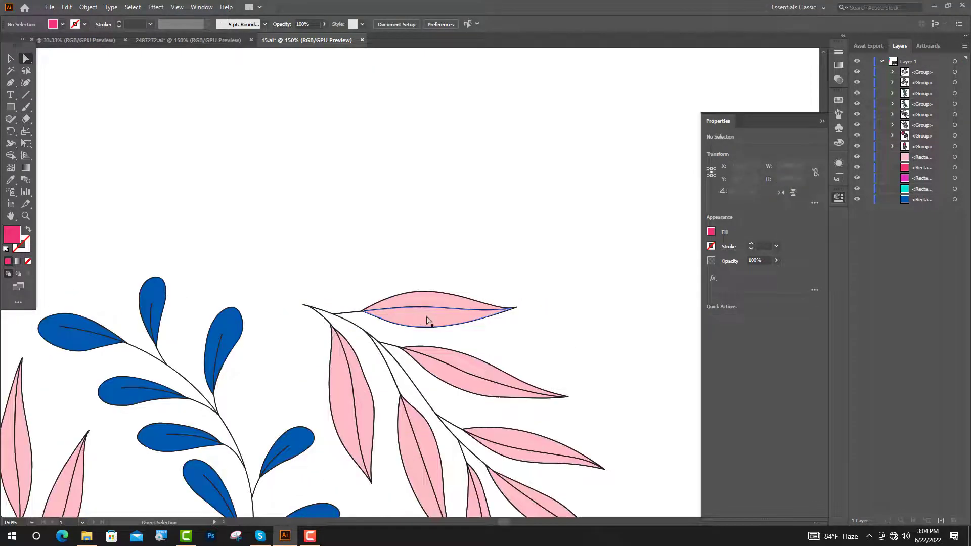
click(427, 320)
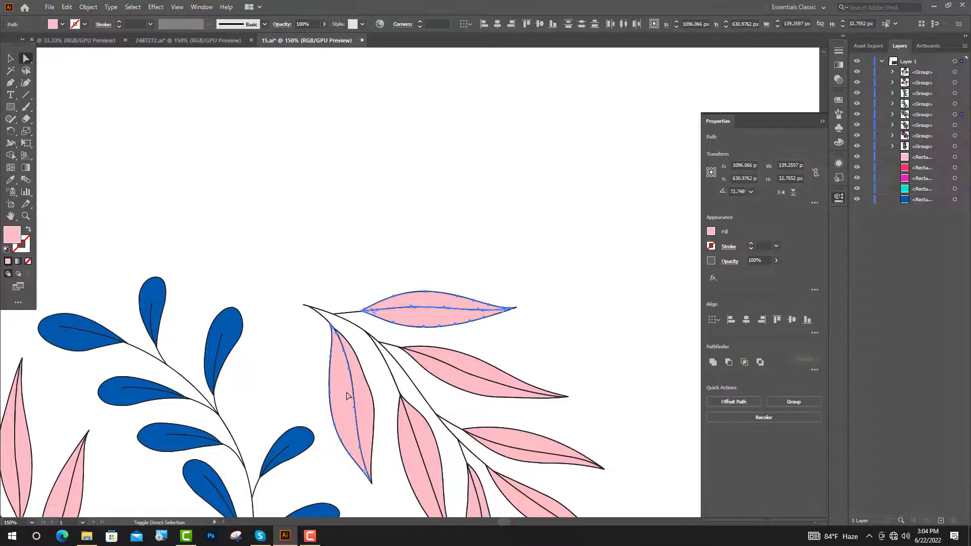
shift+click(416, 447)
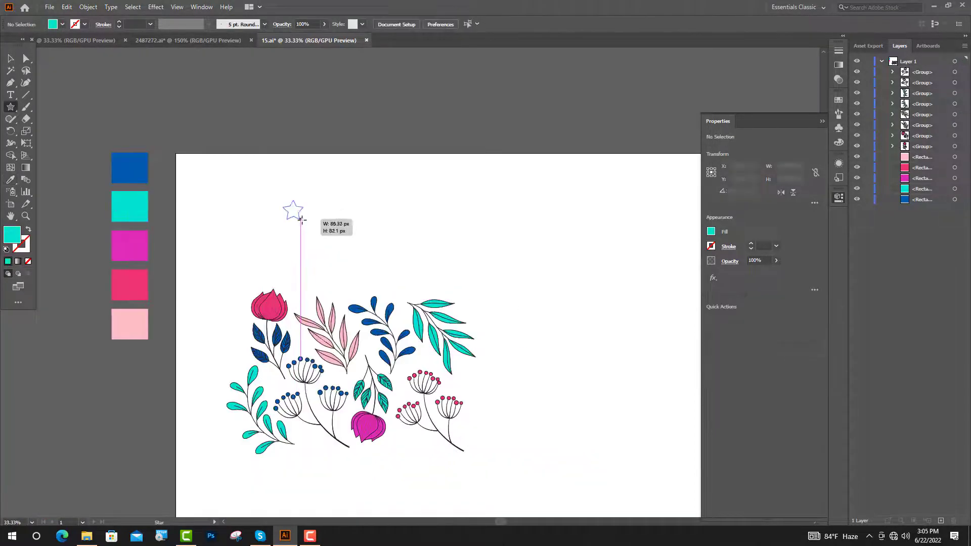
Step: Draw a turquoise five-pointed star about 85 px wide above the motifs and duplicate it to make a cluster of three
drag(299, 217, 305, 225)
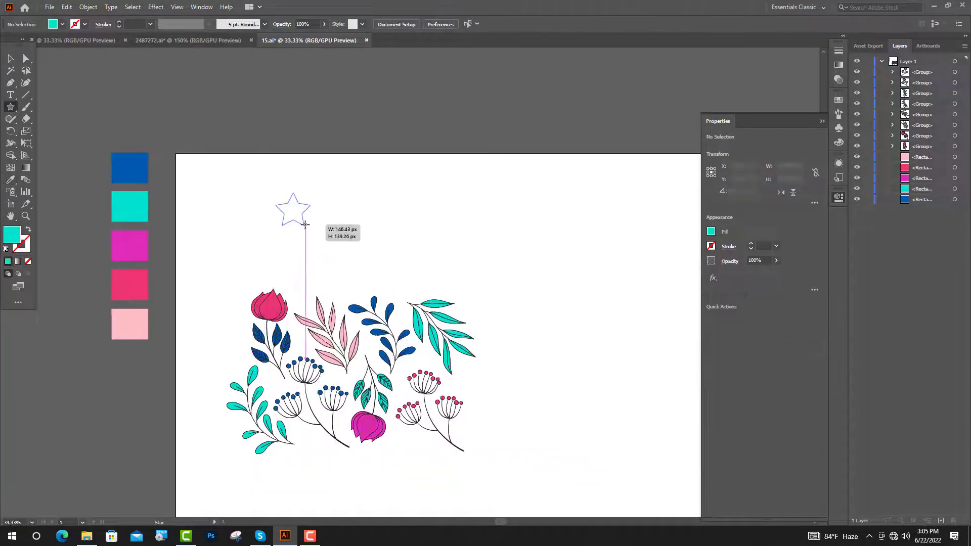
drag(293, 219, 301, 250)
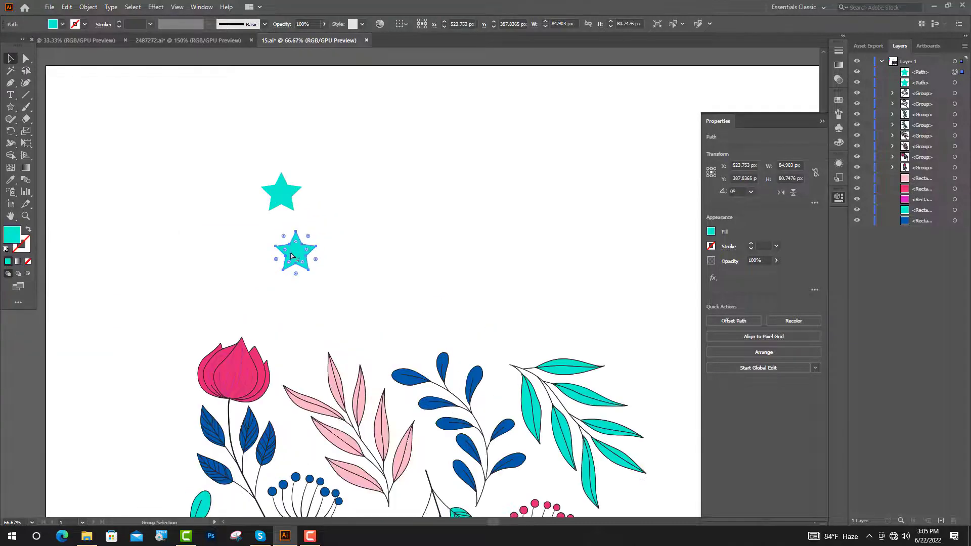
drag(294, 253, 303, 239)
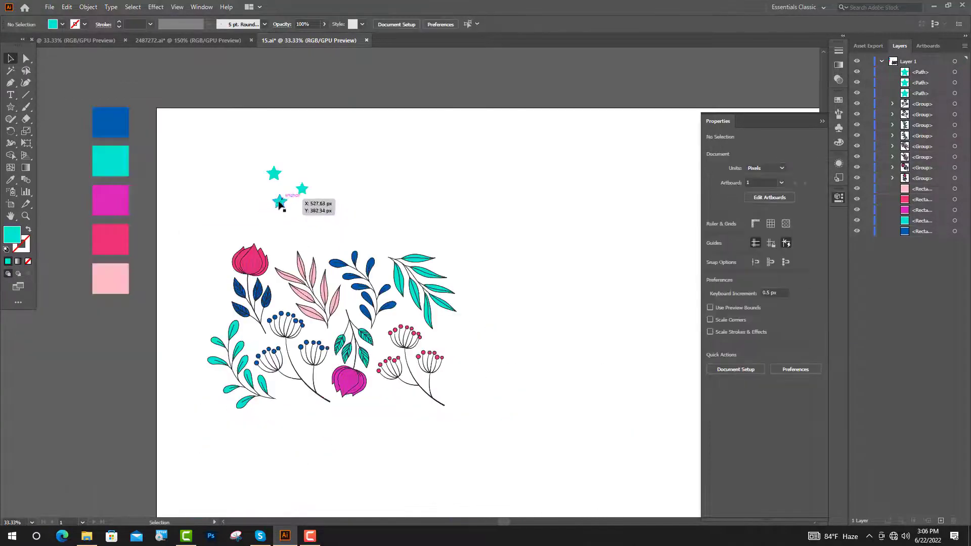
Step: Move the three-star cluster into the gap between the turquoise leaf branch and the pink-berried plant
drag(282, 206, 449, 347)
click(460, 345)
scroll(458, 336, up, 1)
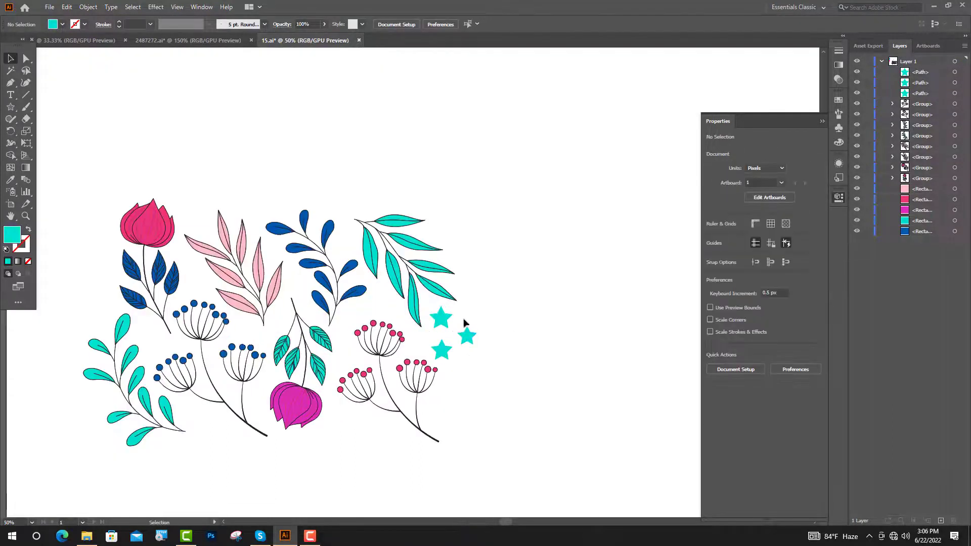
Step: Select all the floral motifs and stars and make a repeating pattern from them
scroll(469, 310, down, 1)
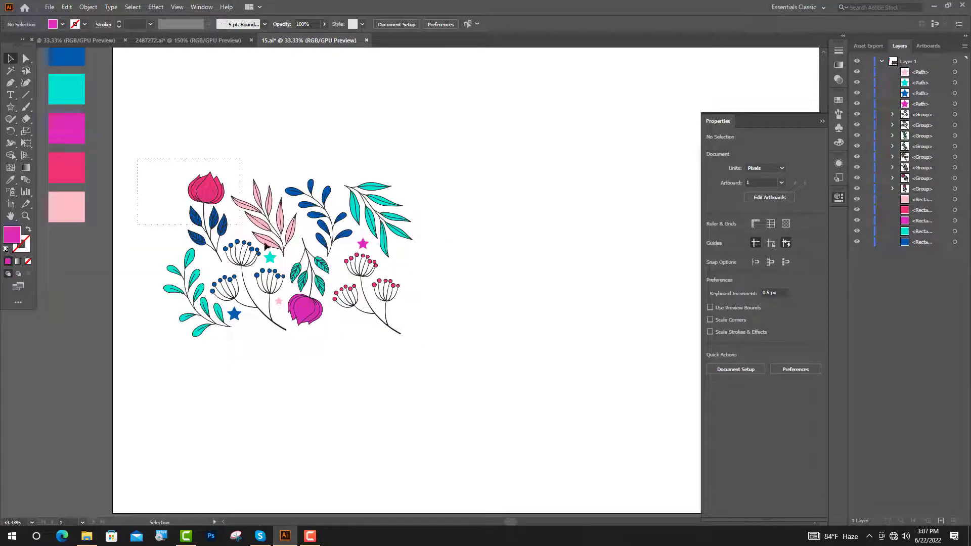
key(ctrl+a)
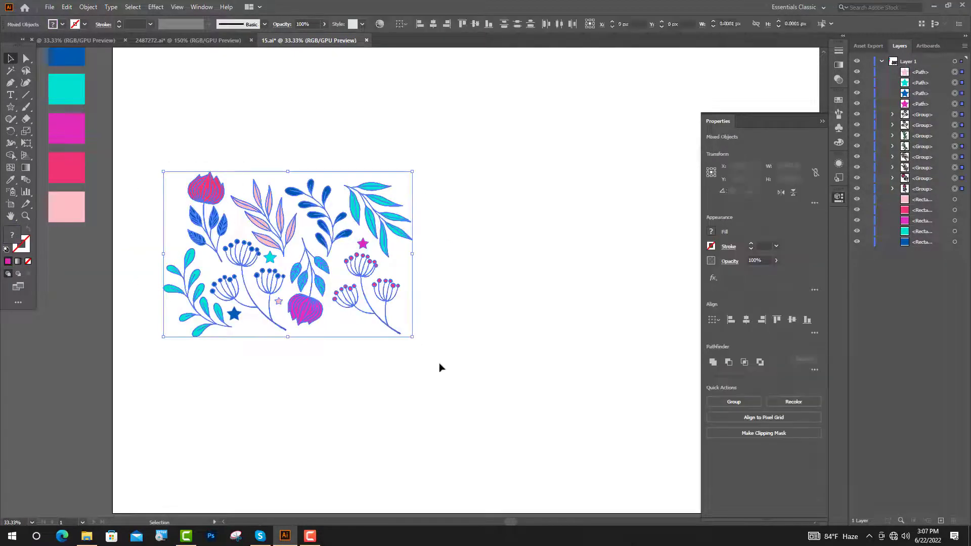
click(88, 7)
mouse_move(147, 269)
click(244, 274)
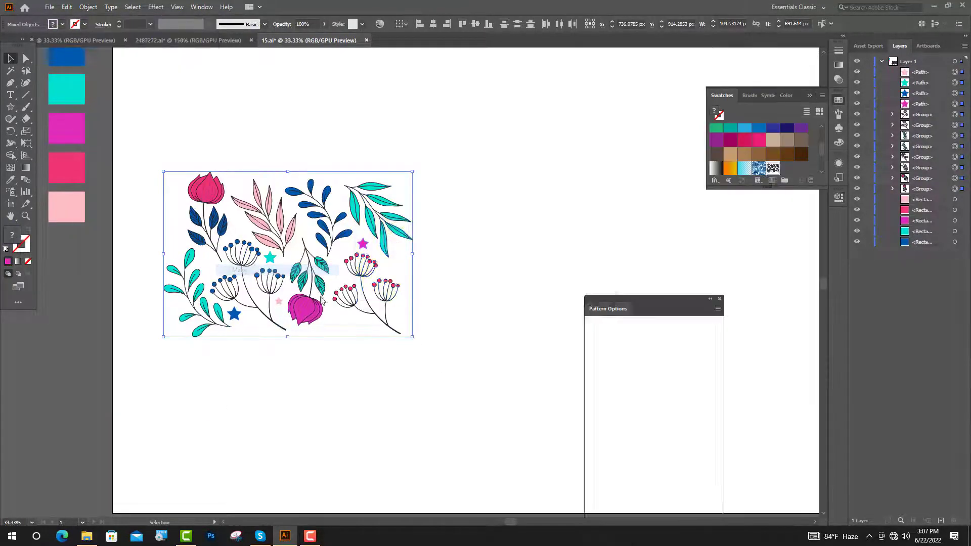
click(581, 287)
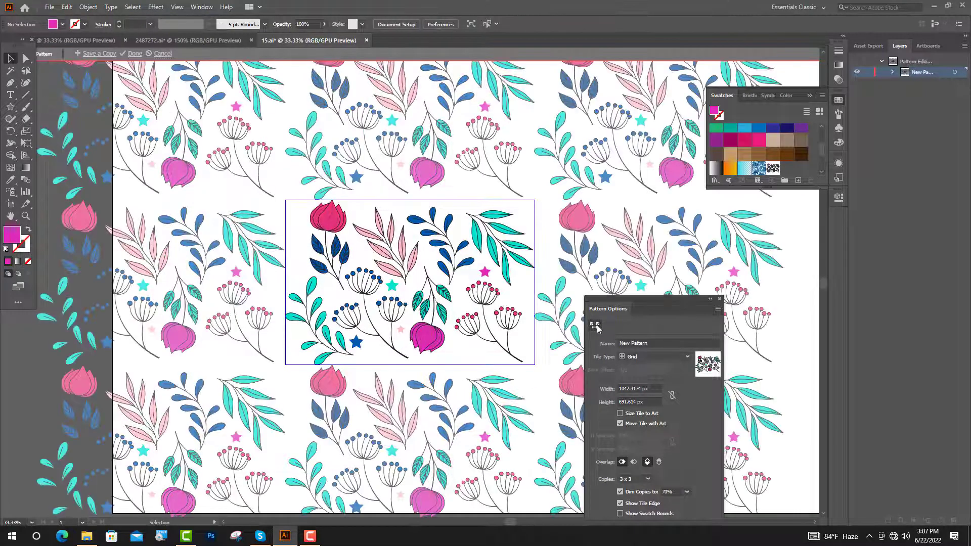
Step: Narrow the pattern tile to about 986 px wide and reposition the pink-berried plant and the small-leaved turquoise branch within it
drag(286, 284, 299, 285)
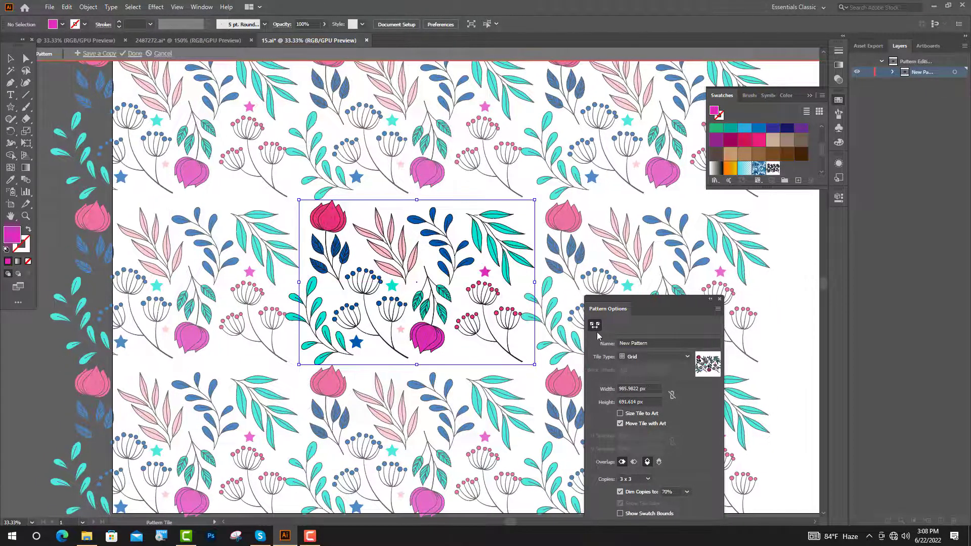
scroll(508, 334, up, 2)
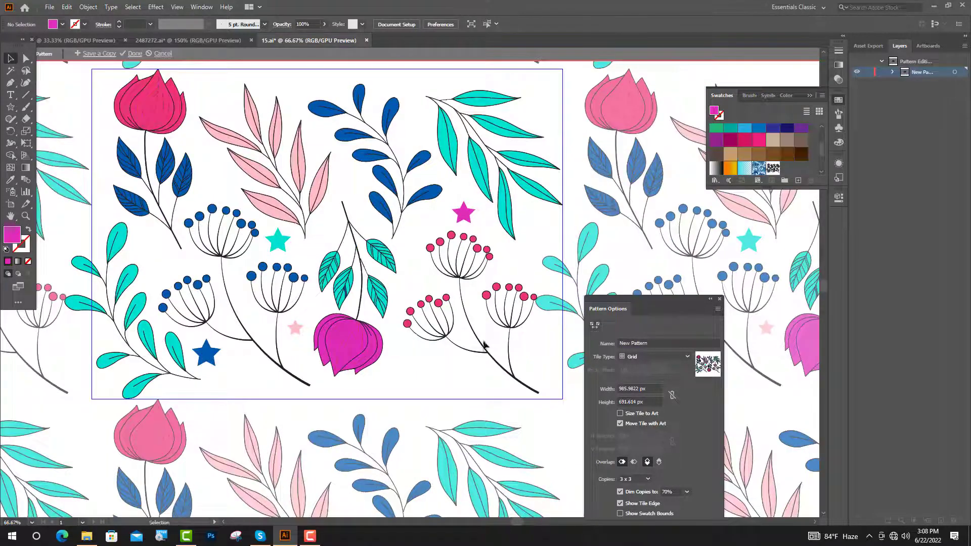
drag(483, 347, 477, 349)
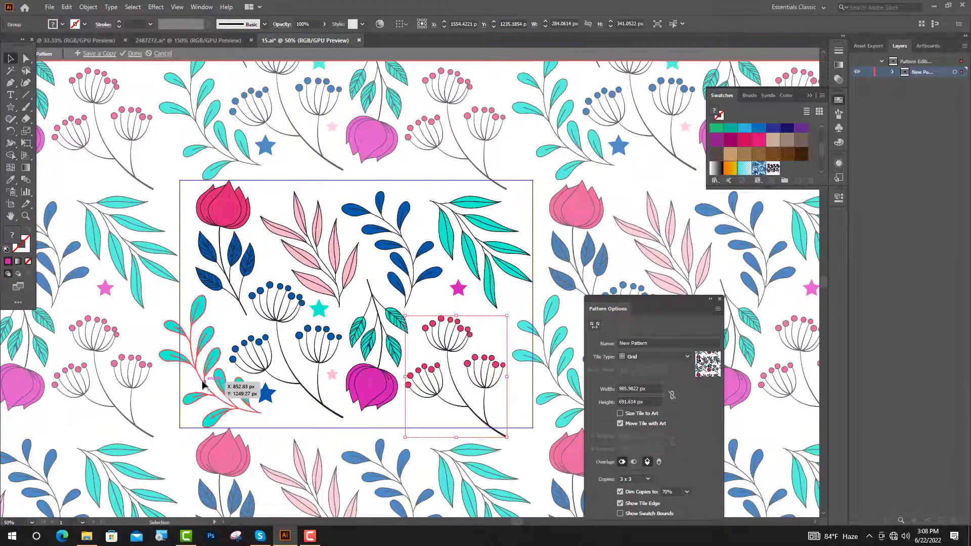
drag(203, 385, 207, 394)
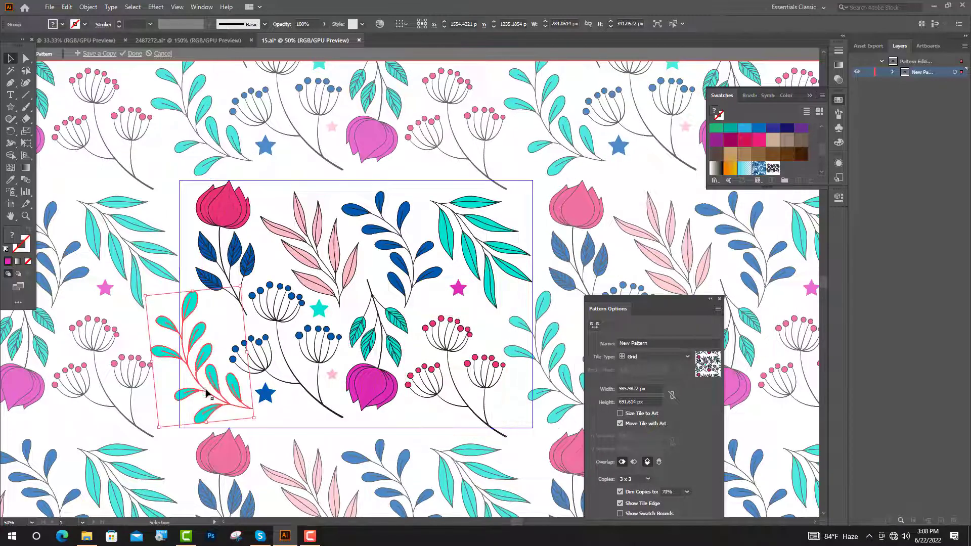
Step: Even out the spacing of the turquoise star, berry plants, purple flower and light pink branch in an about 679 px high tile, and finish the pattern
mouse_move(357, 288)
mouse_down()
mouse_move(356, 276)
mouse_move(359, 299)
mouse_up()
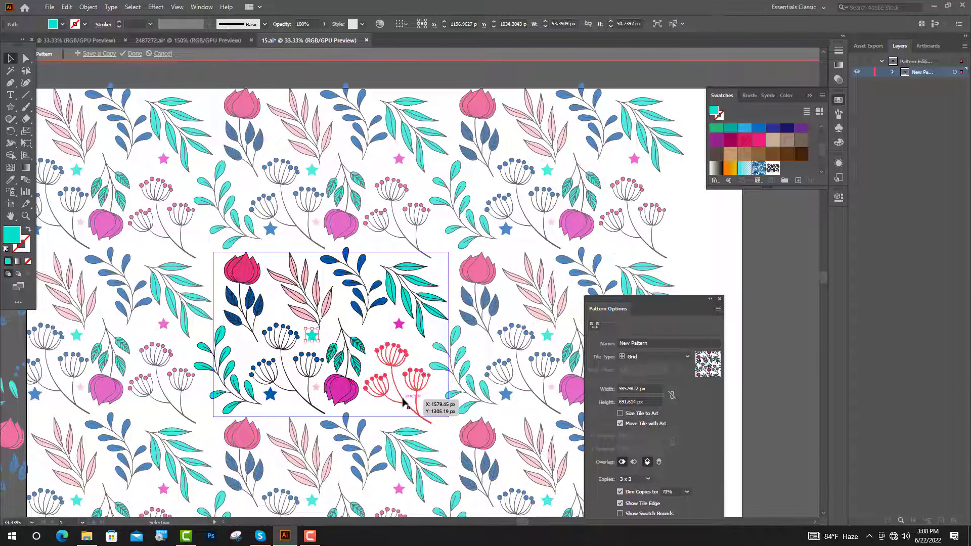
drag(398, 403, 411, 400)
drag(350, 397, 358, 398)
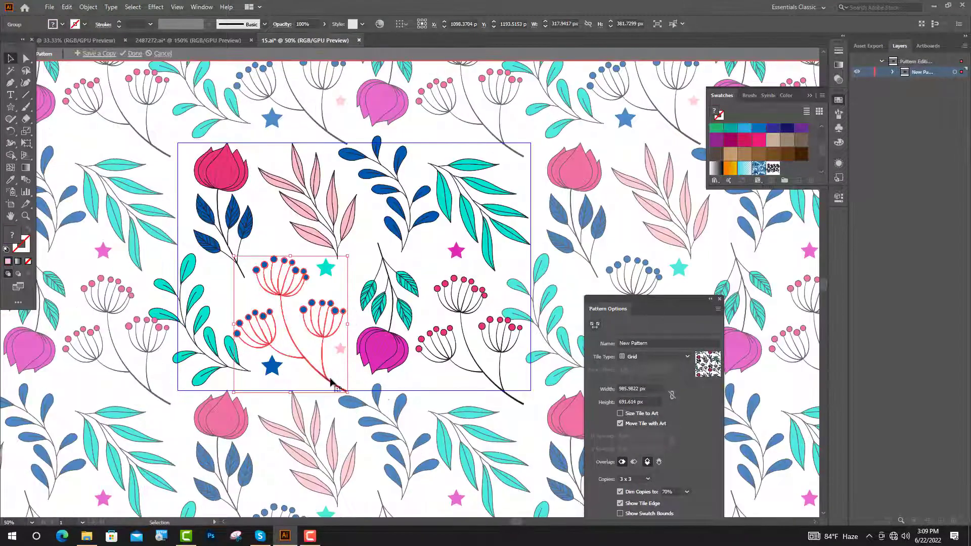
drag(332, 383, 328, 375)
drag(310, 198, 310, 197)
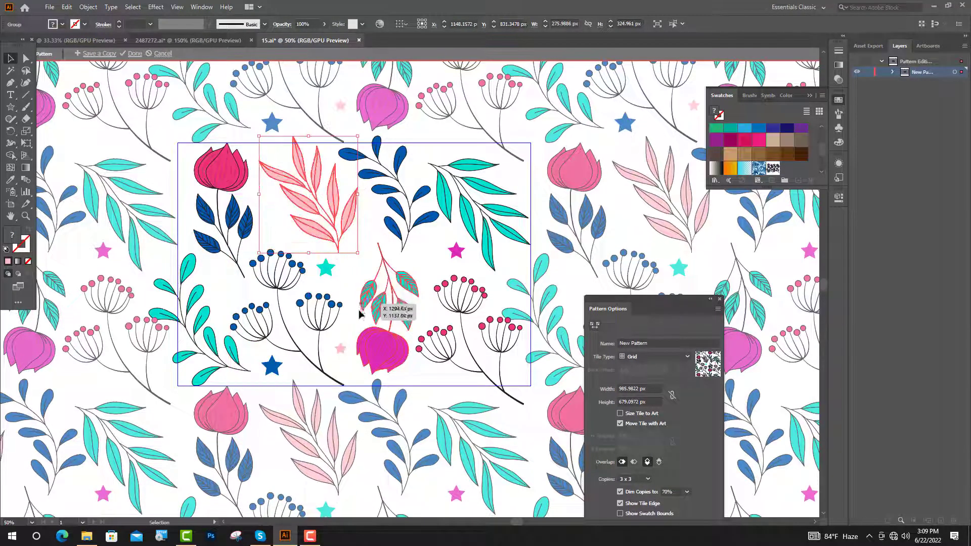
key(ctrl+minus)
click(134, 53)
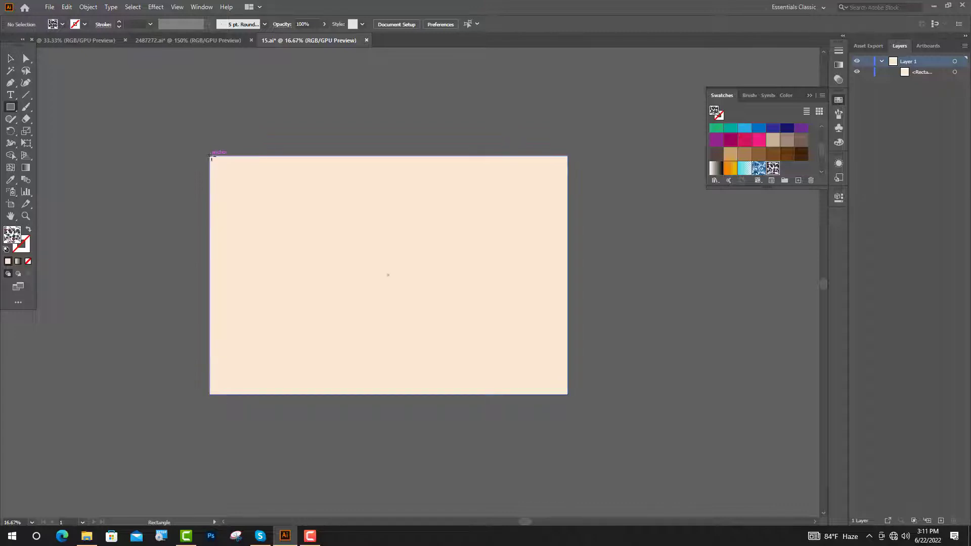
Step: Draw a 3000 by 2000 px rectangle filled with the floral pattern over the whole cream background, and deselect it
drag(209, 156, 568, 394)
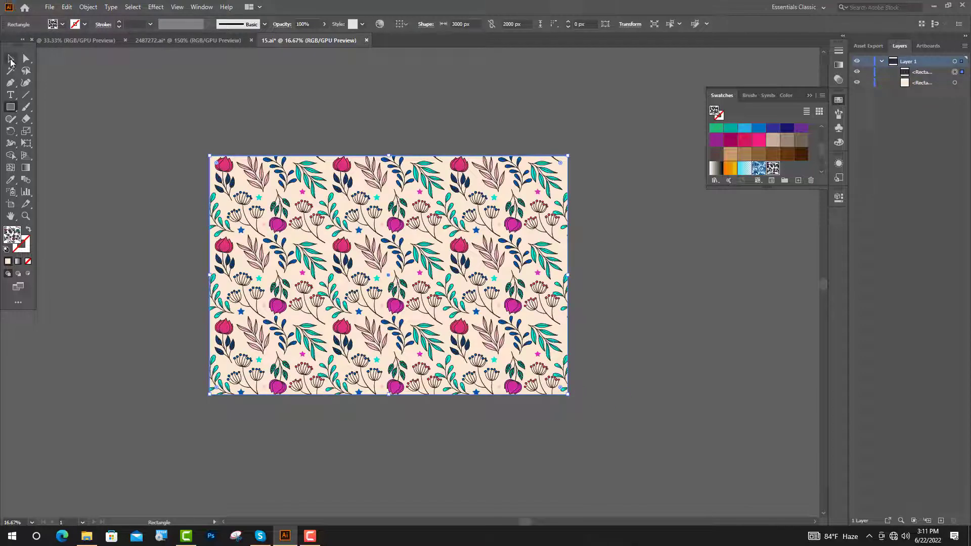
key(v)
click(131, 93)
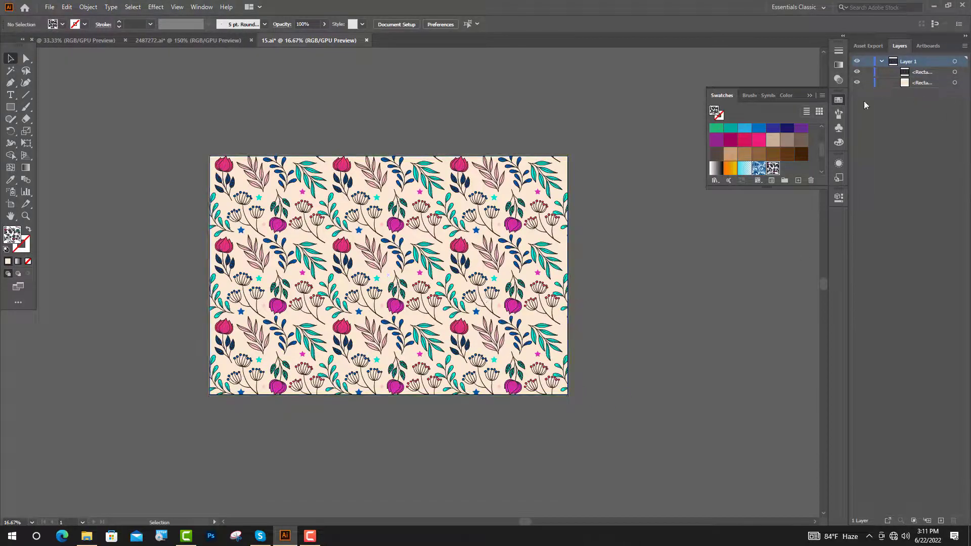
key(ctrl+=)
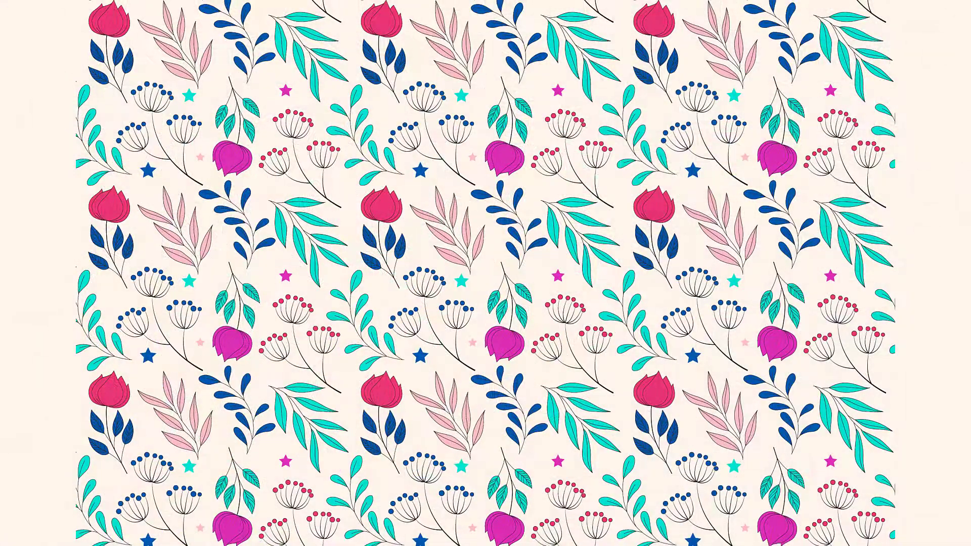